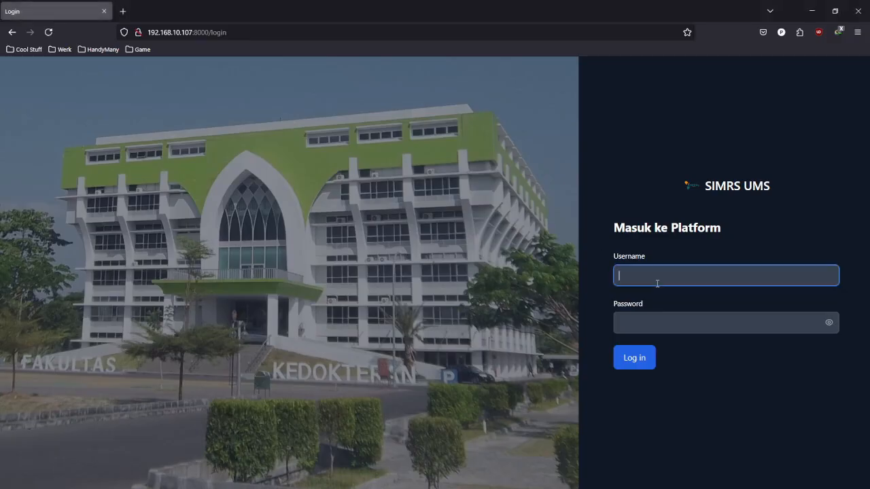
- Log in to SIMRS UMS with the management account's username and password
text(Manajemen)
key(Tab)
text(manajem)
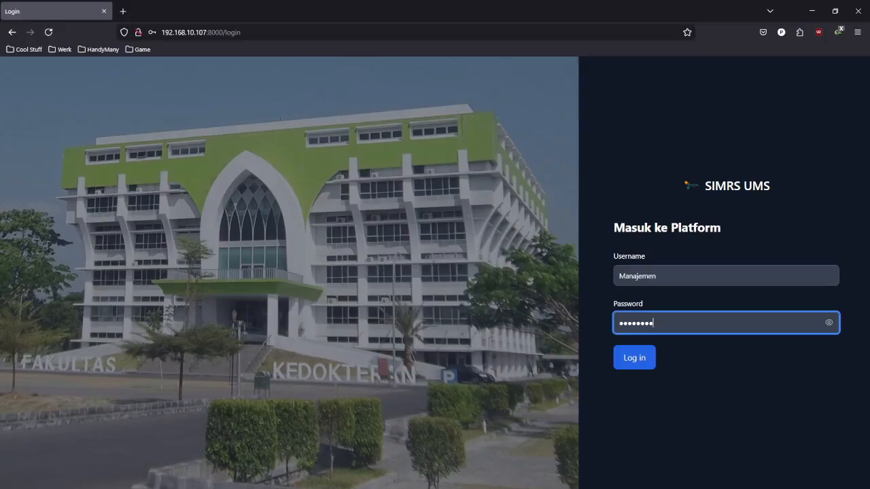
click(639, 357)
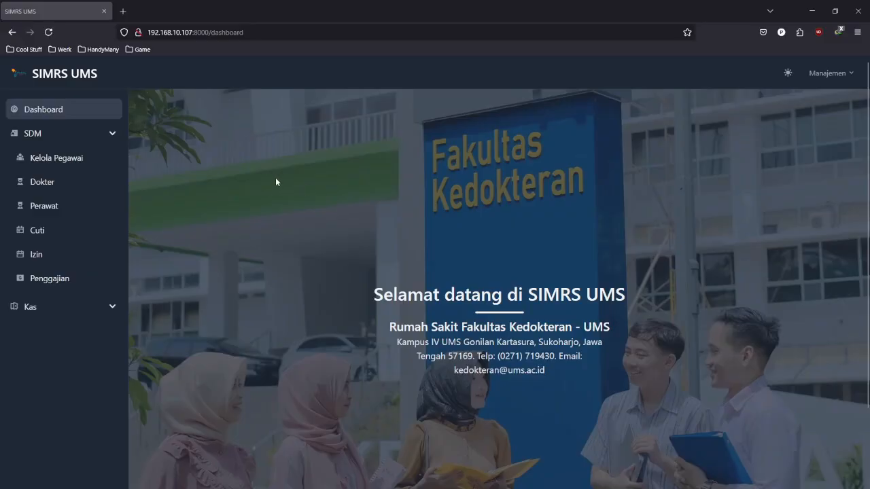
- Toggle the SDM and Kas sidebar sections, then go to the Kelola Pegawai list
click(95, 134)
click(95, 134)
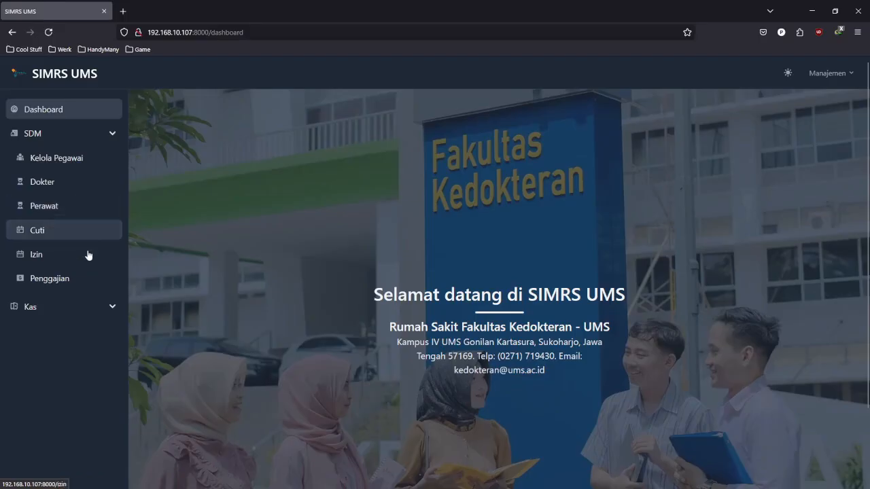
click(105, 308)
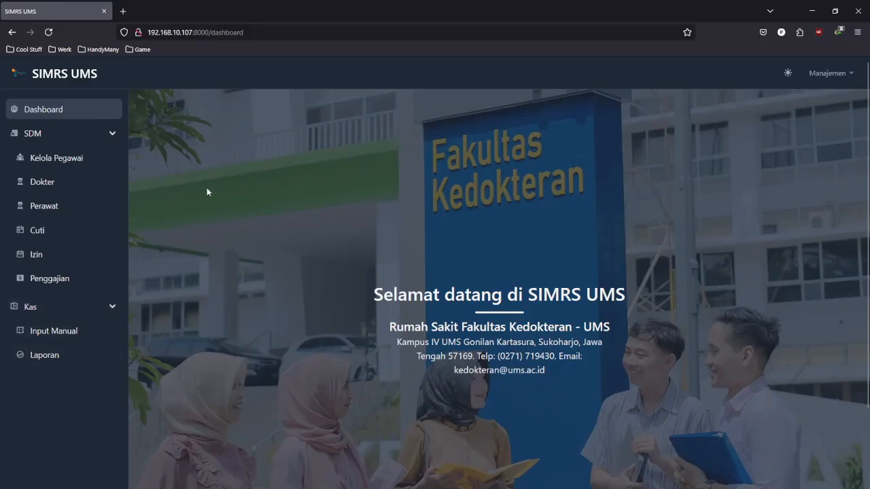
click(88, 166)
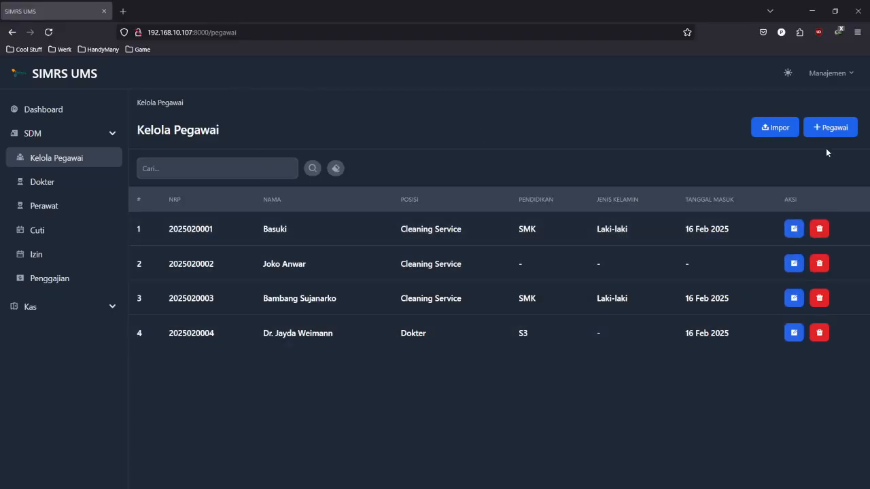
- Start a new employee record and enter the employee's full name
click(835, 132)
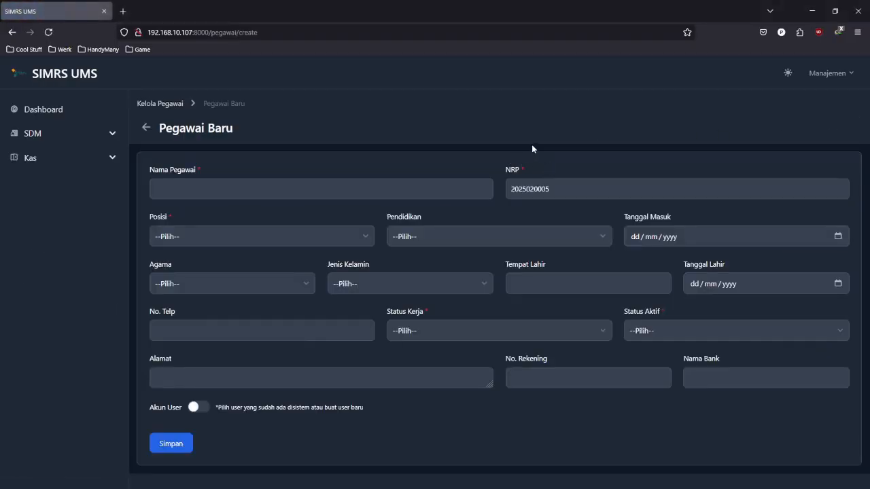
click(431, 188)
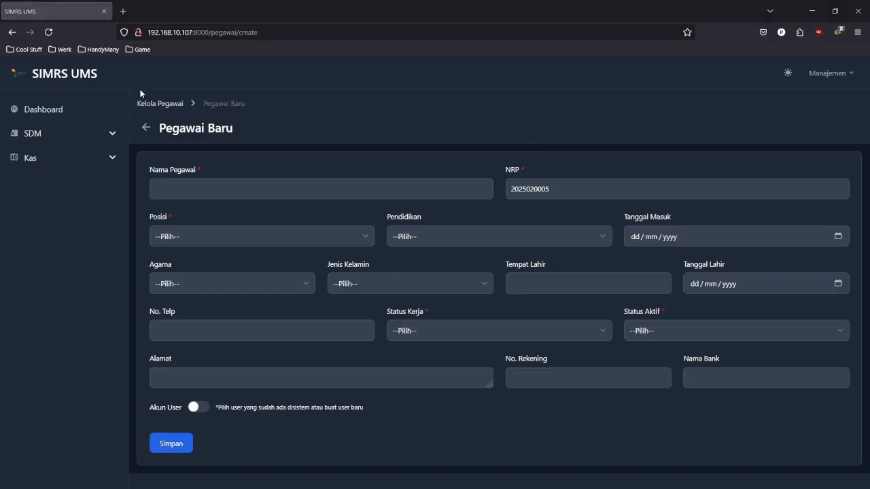
click(225, 193)
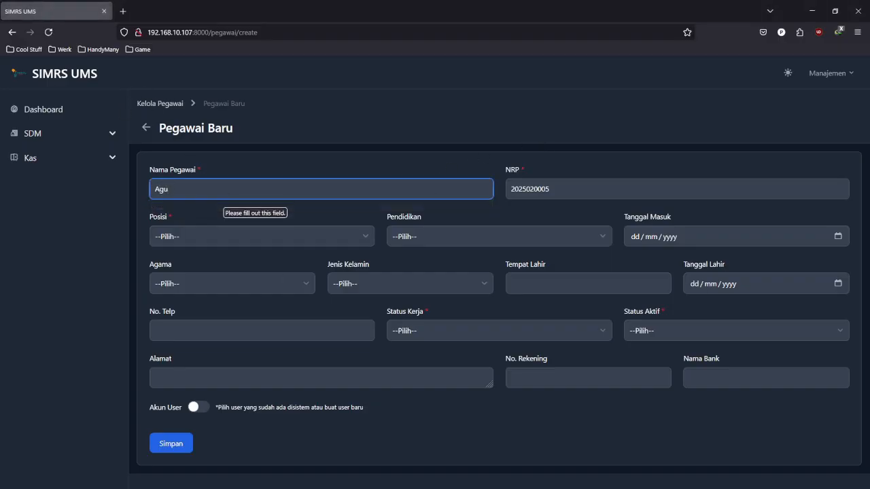
click(463, 139)
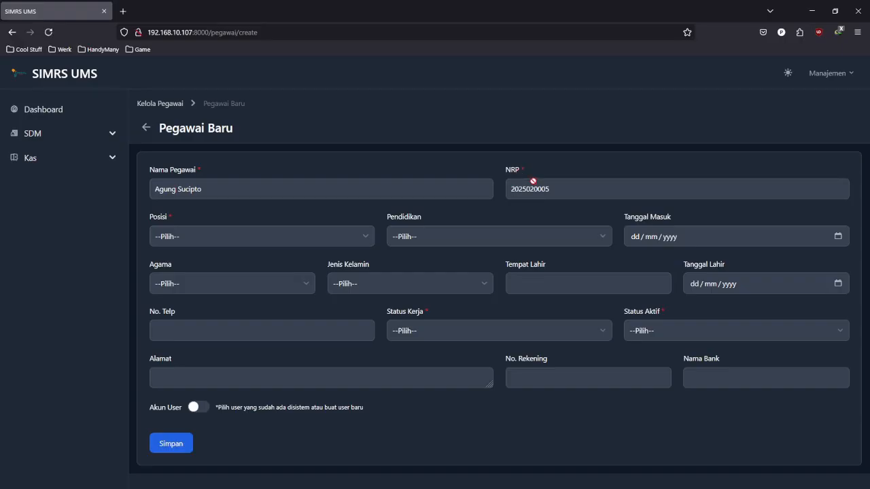
- Set position Petugas, education D3 and start date 22 February 2025
click(338, 238)
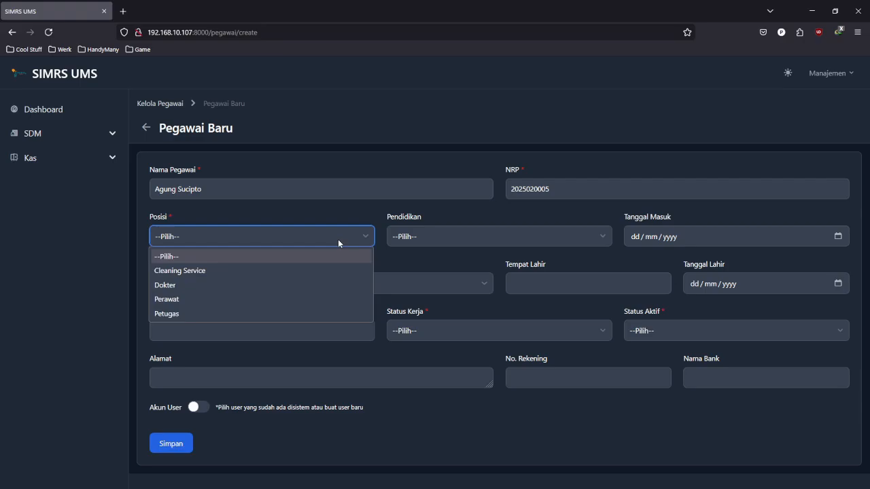
click(279, 313)
click(464, 243)
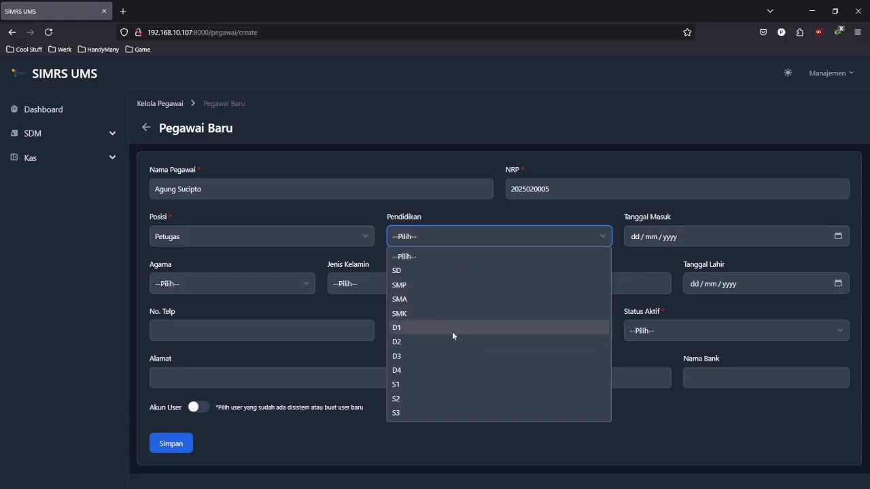
click(446, 355)
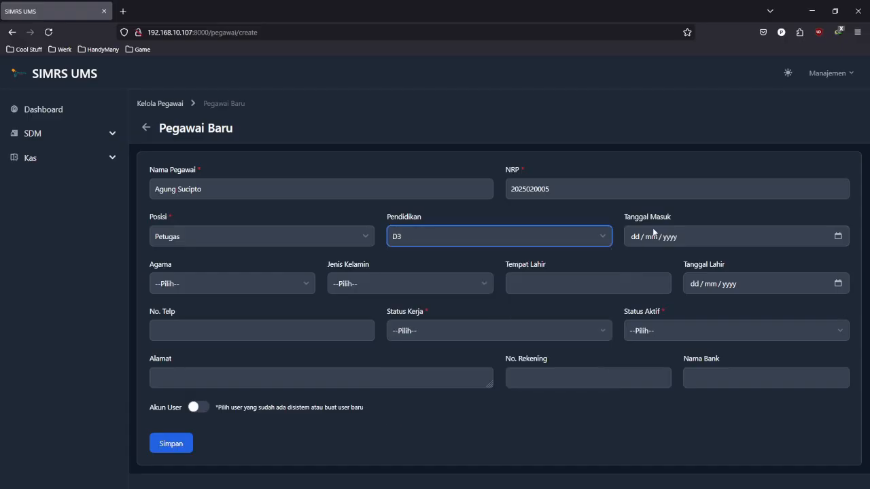
click(840, 239)
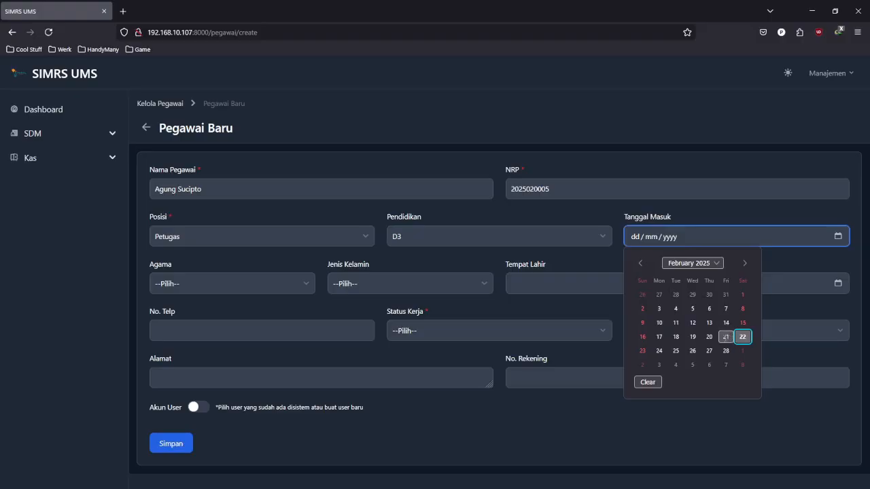
click(742, 338)
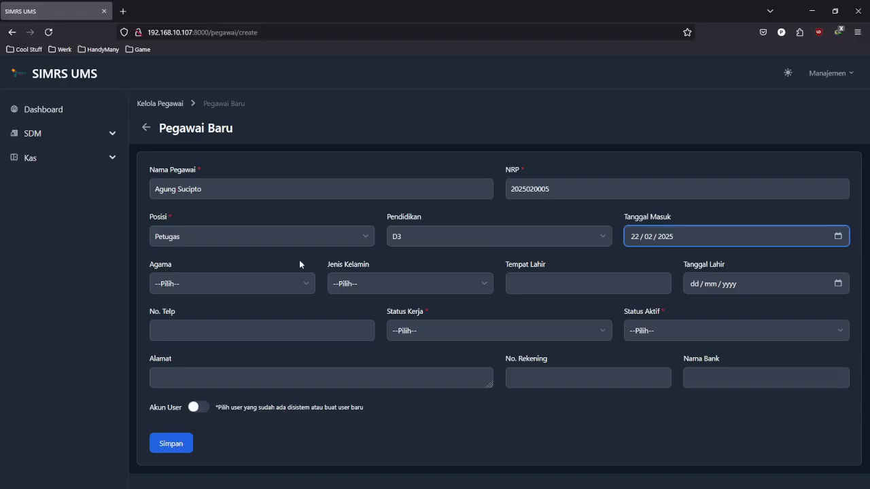
- Set religion to Islam and gender to Laki-laki
click(305, 284)
click(261, 317)
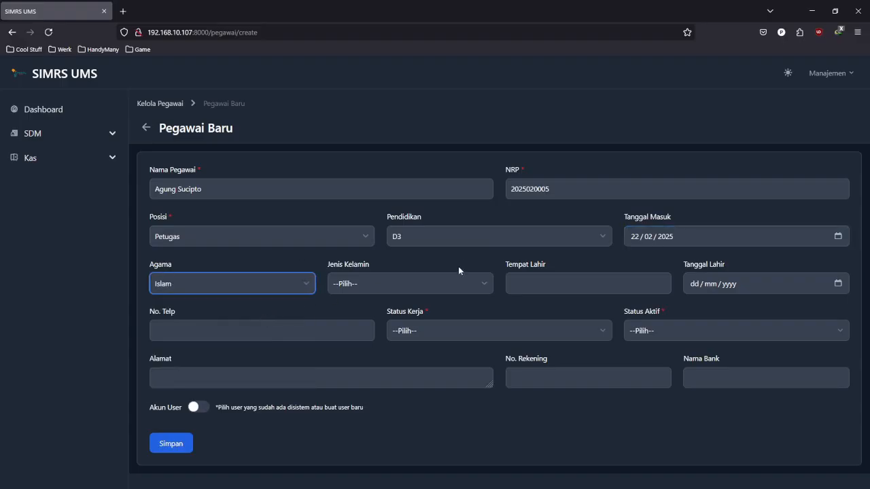
click(469, 285)
click(414, 314)
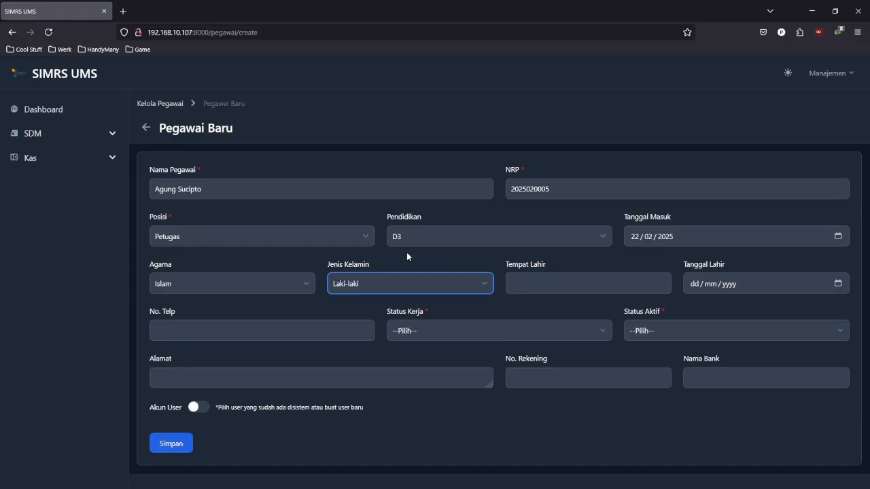
double_click(428, 312)
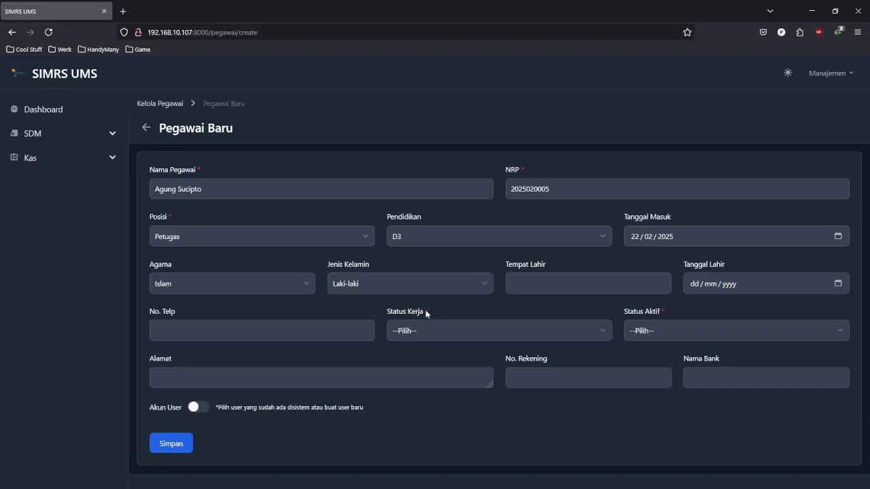
click(365, 273)
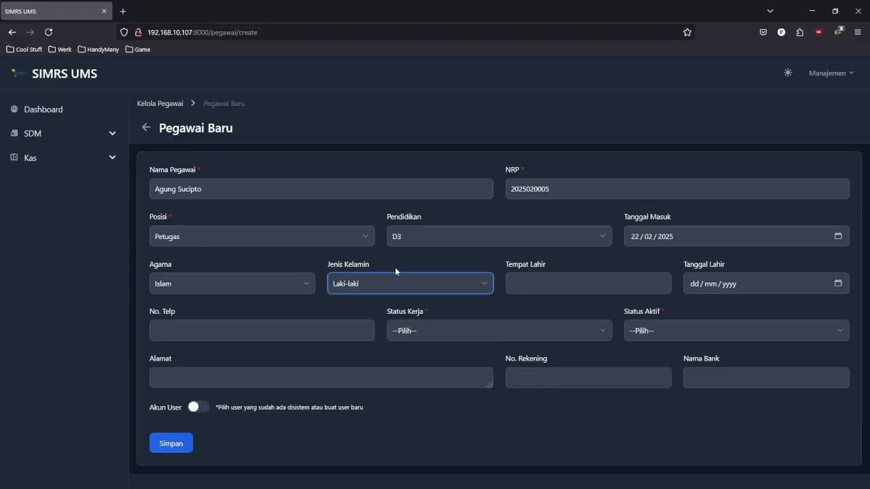
- Enter birthplace Surakarta and birth date 5 February 1980
click(581, 278)
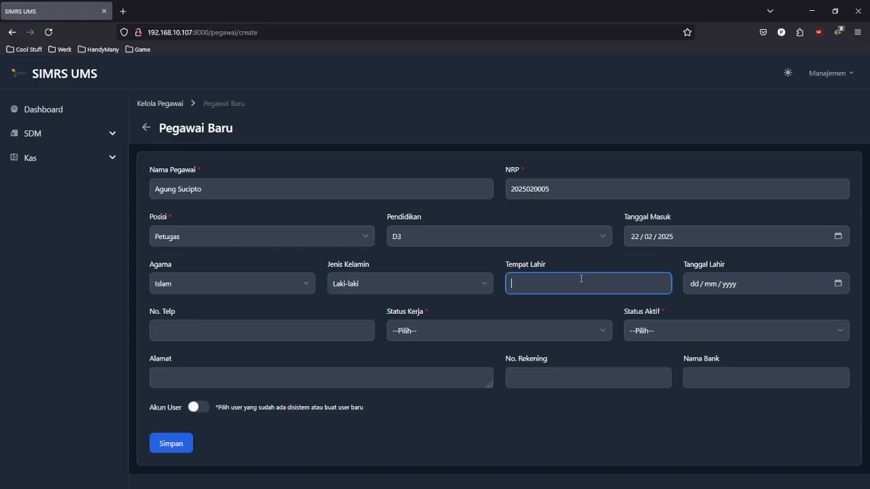
text(Surakarta)
click(836, 282)
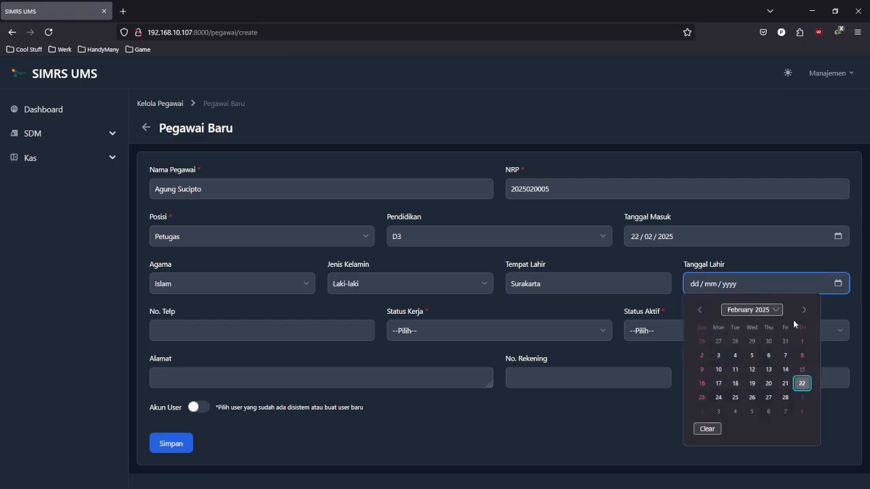
click(751, 310)
scroll(768, 374, up, 15)
scroll(768, 375, up, 15)
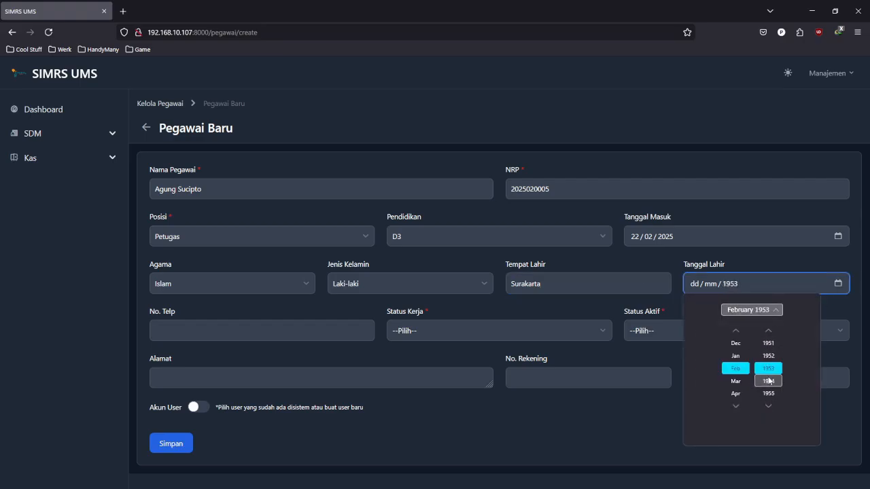
scroll(773, 374, down, 10)
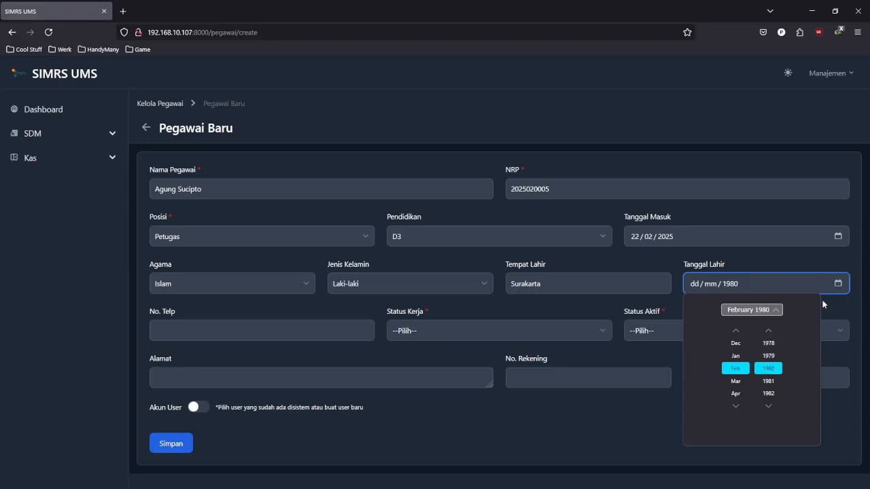
click(751, 310)
click(735, 356)
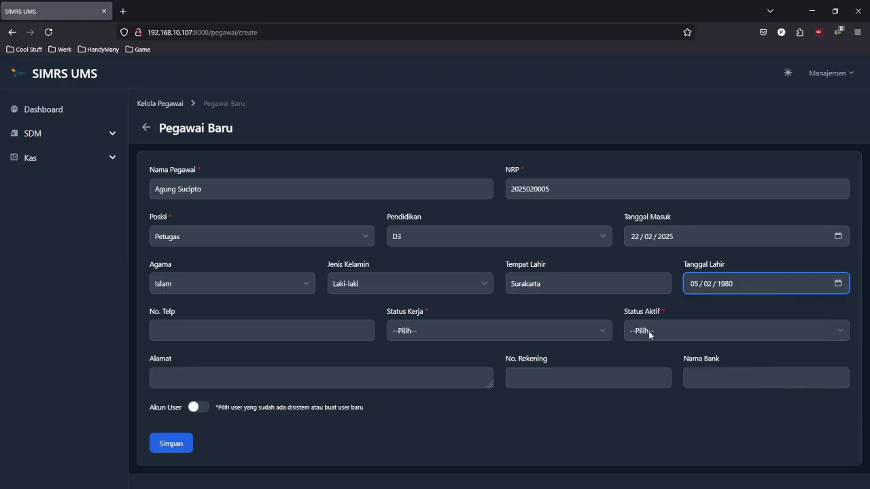
- Enter the employee's phone number, with work status Kontrak and active status Aktif
click(354, 326)
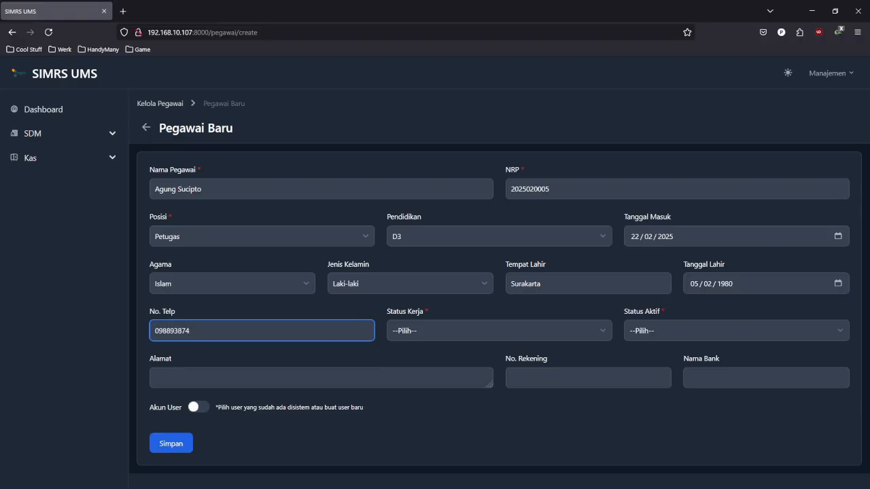
click(521, 329)
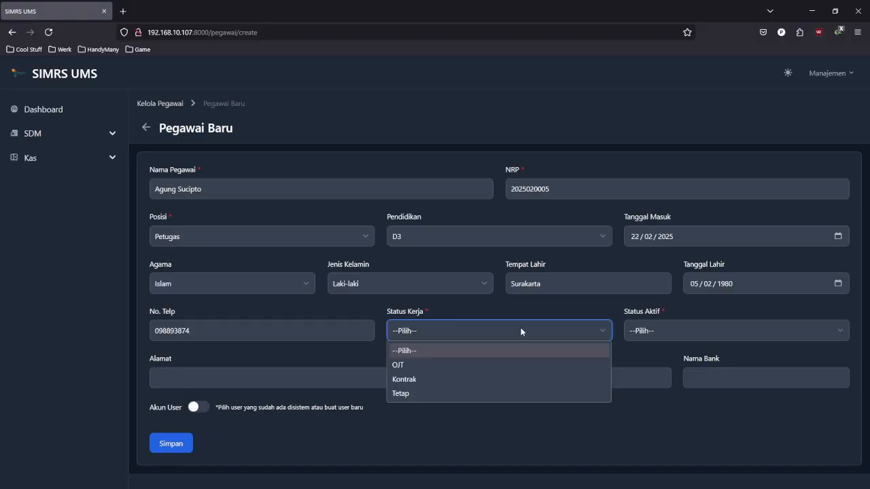
click(528, 379)
click(681, 327)
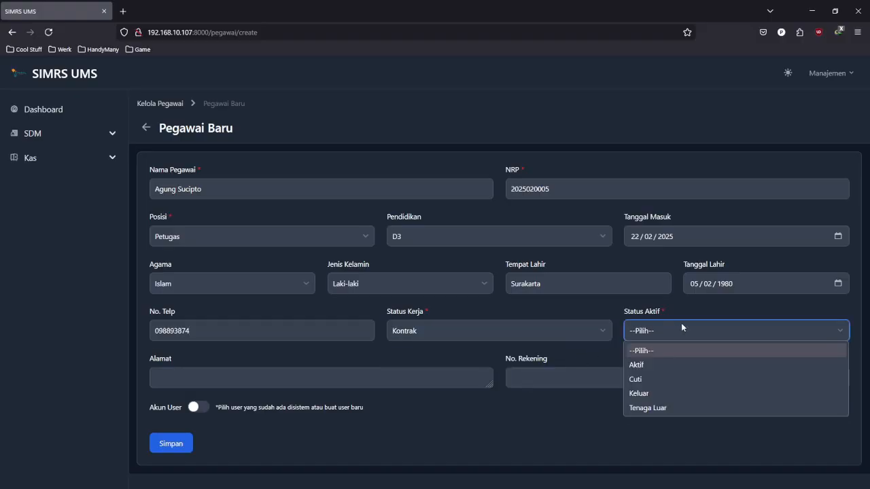
click(655, 366)
click(424, 344)
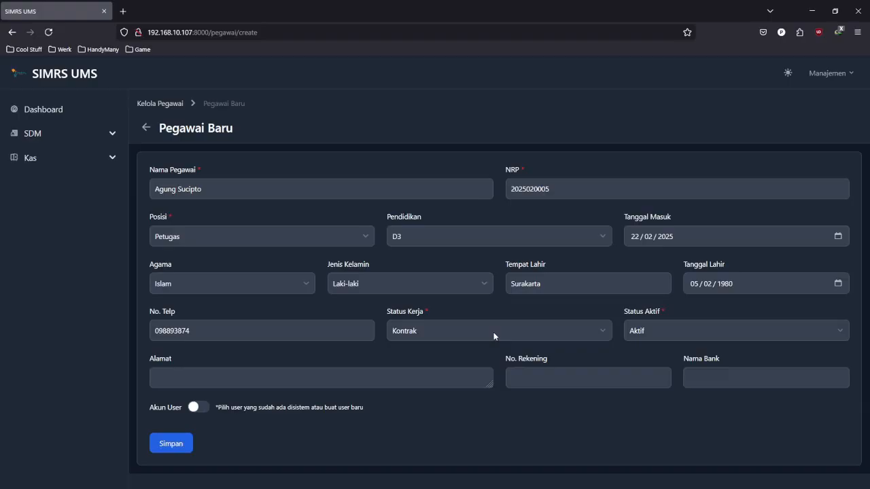
- Switch on Akun User, leaving the existing User choice at --Pilih--
click(253, 410)
scroll(301, 406, down, 2)
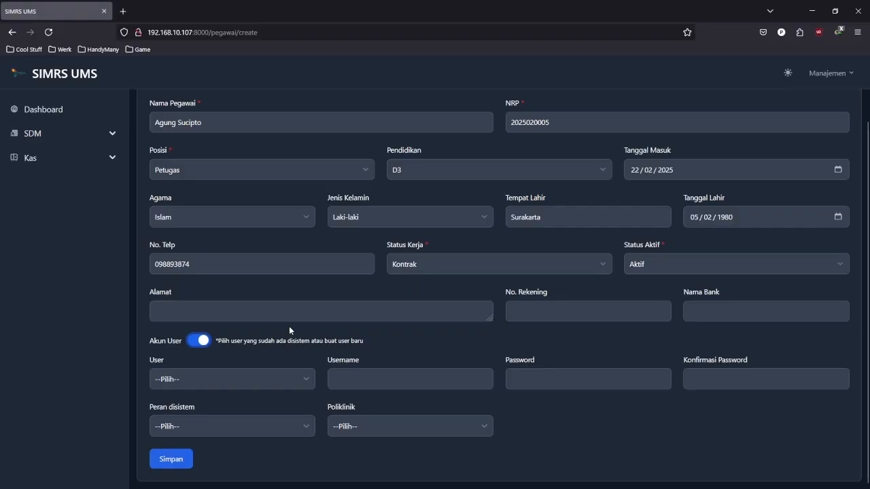
click(240, 342)
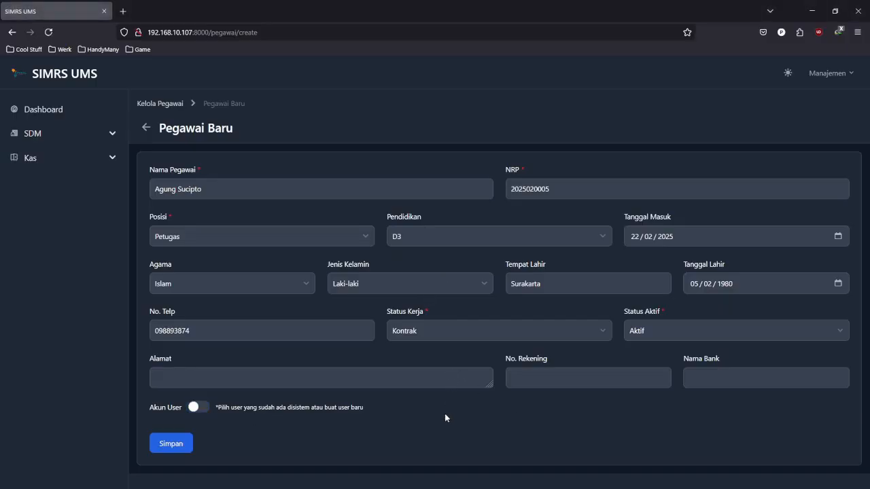
click(202, 410)
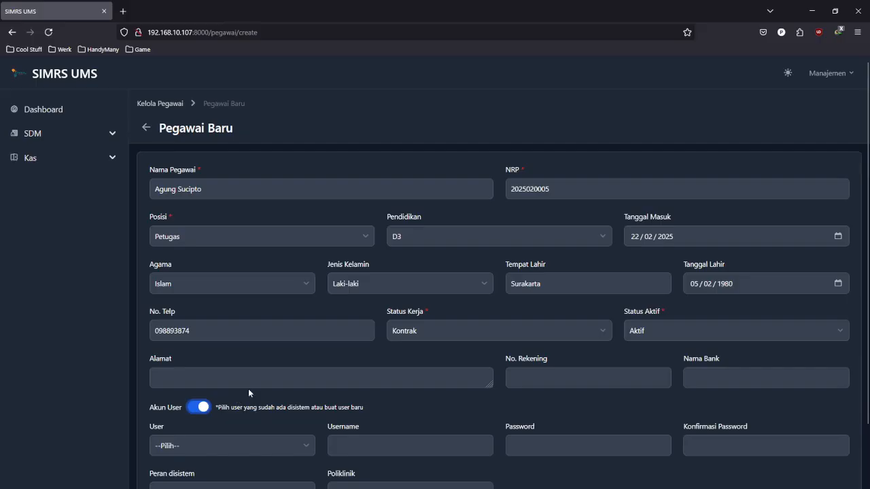
scroll(258, 381, down, 2)
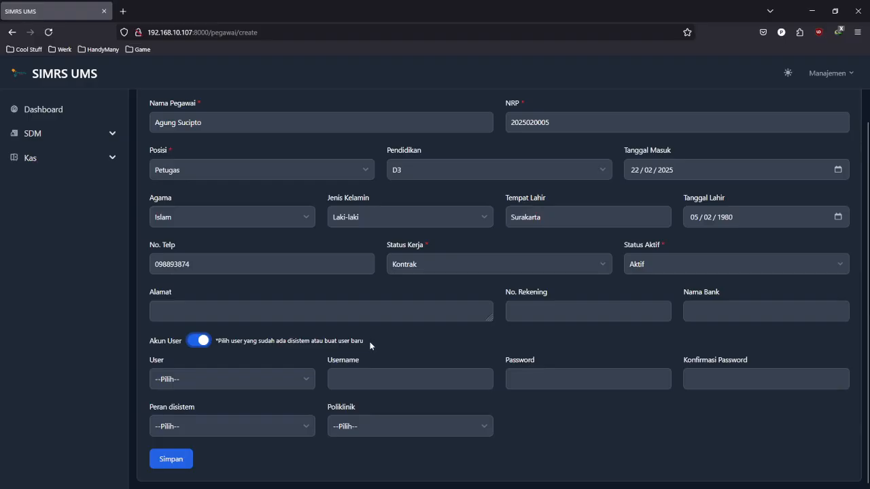
click(305, 379)
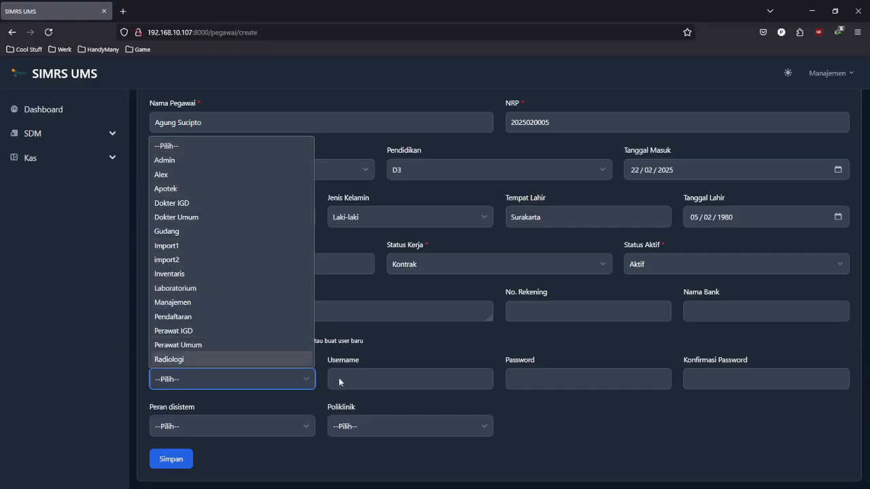
click(323, 354)
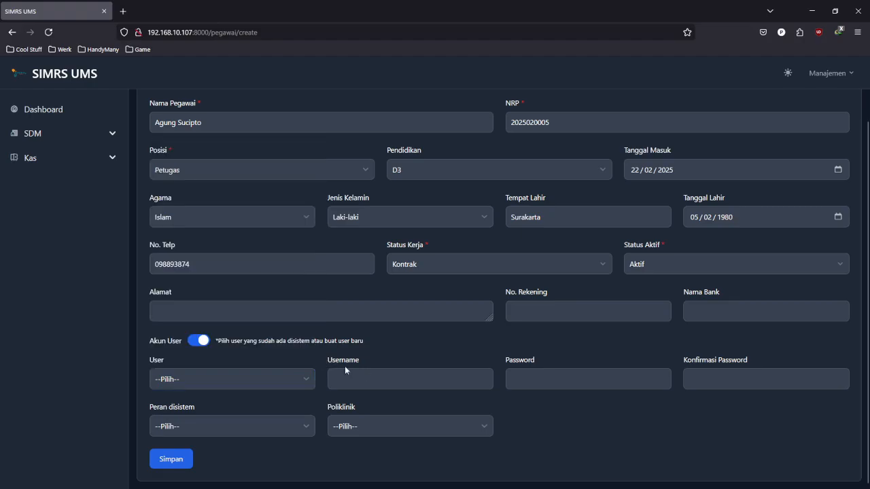
click(377, 381)
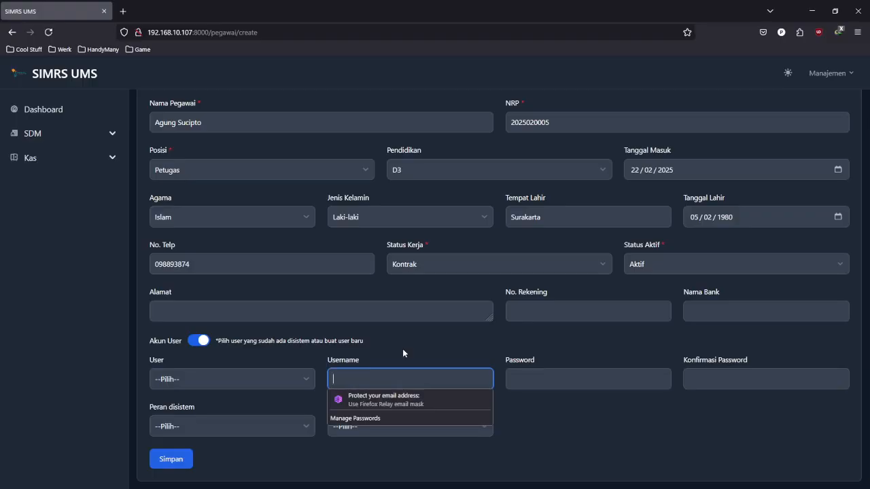
- Enter the account username, then the password and its confirmation
text(agunt)
key(BackSpace)
key(BackSpace)
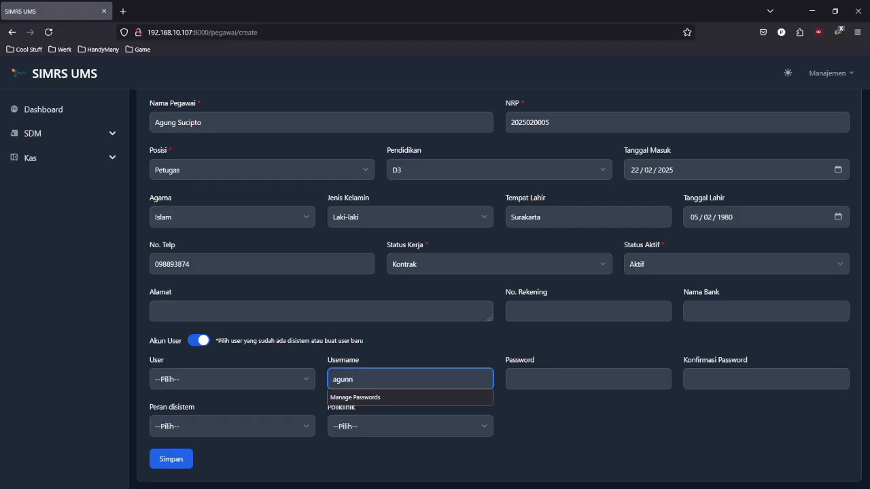
text(agung)
key(Tab)
text(password)
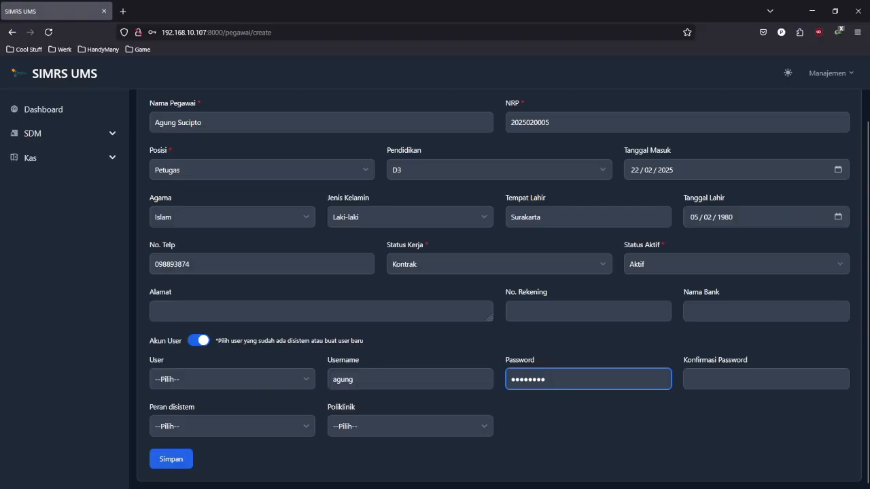
click(705, 379)
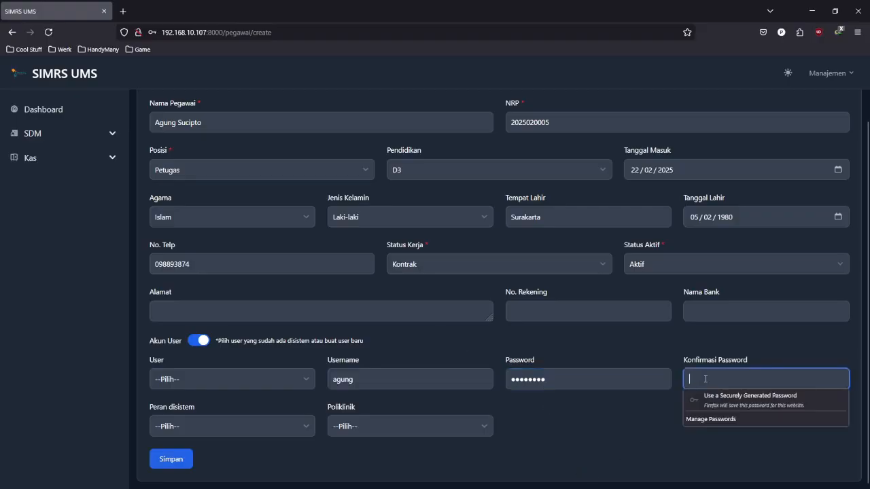
text(passwor)
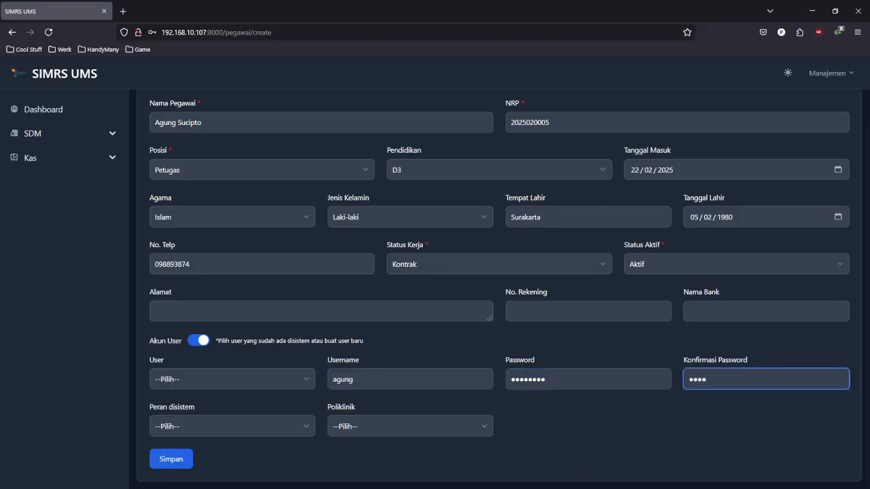
text(d)
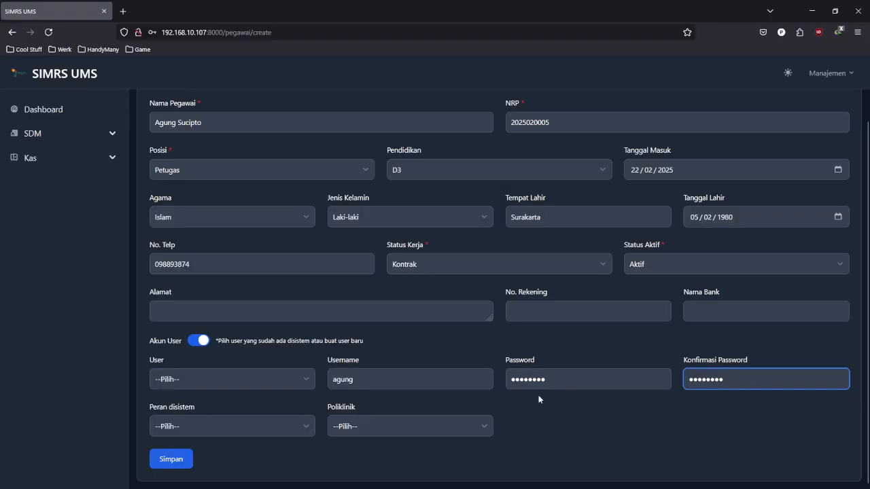
- Give the account the User role and save the employee with Simpan
click(295, 427)
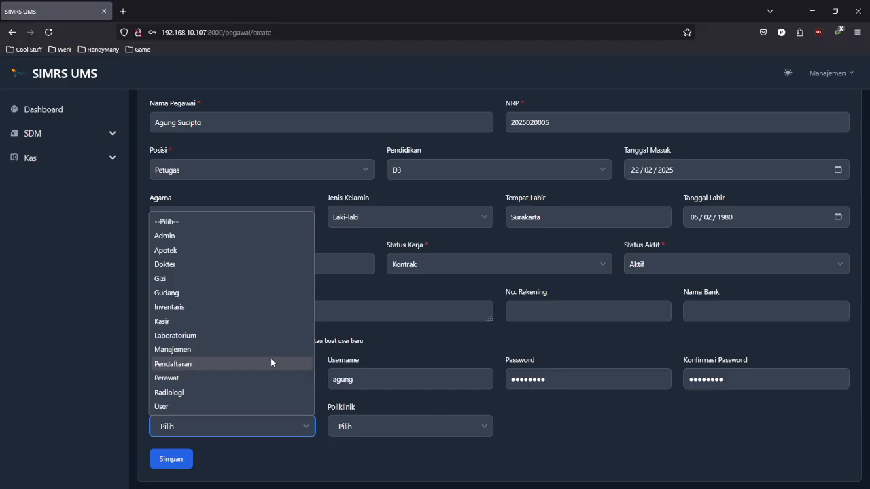
click(247, 410)
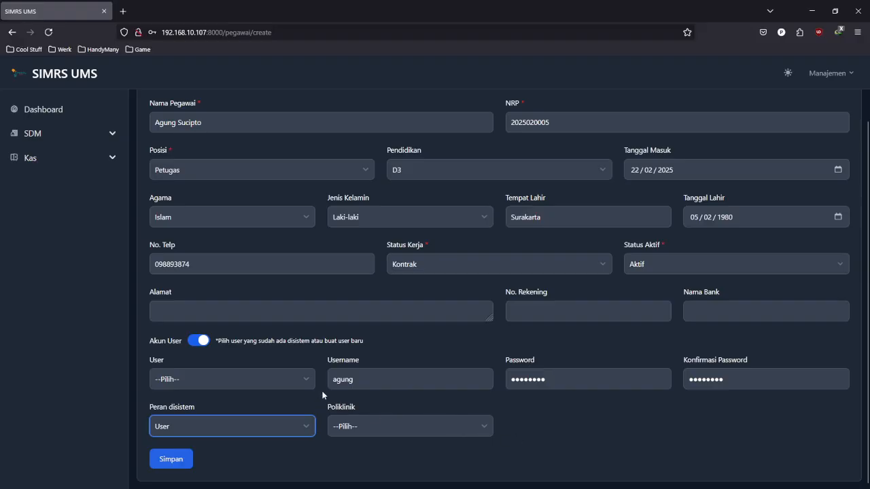
scroll(323, 384, up, 2)
scroll(327, 389, down, 2)
click(171, 459)
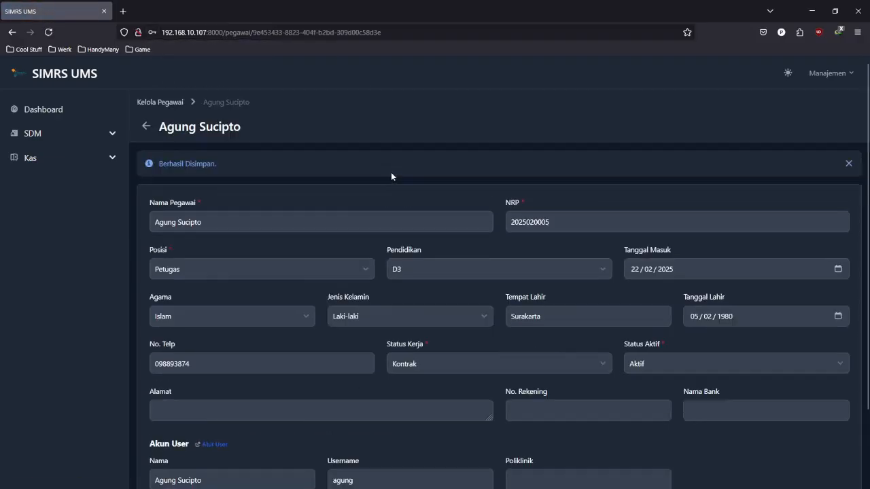
- Return to Kelola Pegawai via the breadcrumb and start another + Pegawai form
click(148, 106)
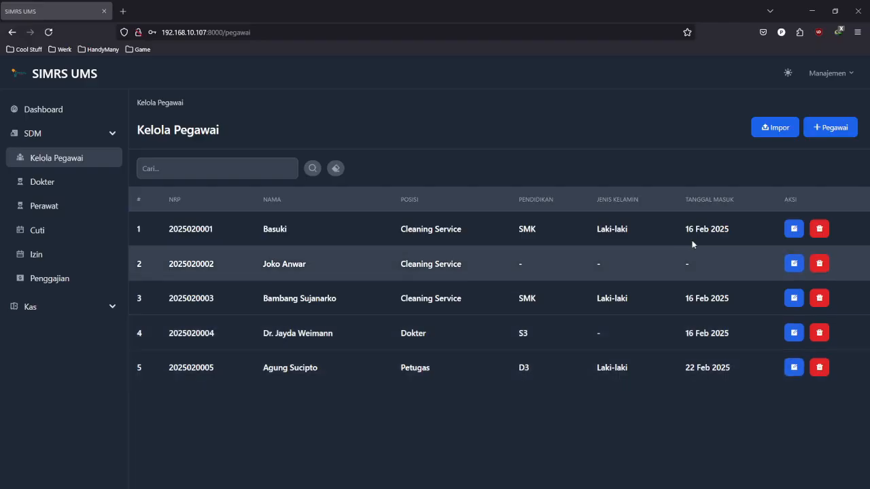
click(831, 128)
- Enter the new employee's name and set Posisi to Dokter
click(446, 194)
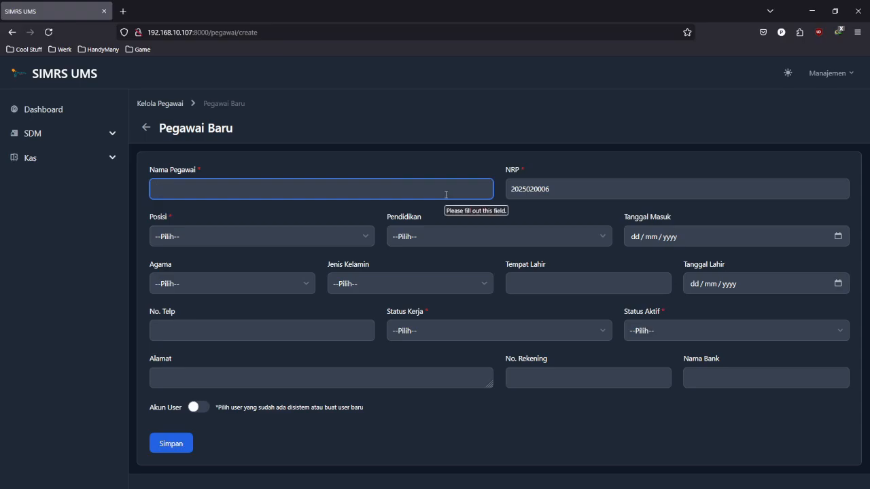
text(Jo)
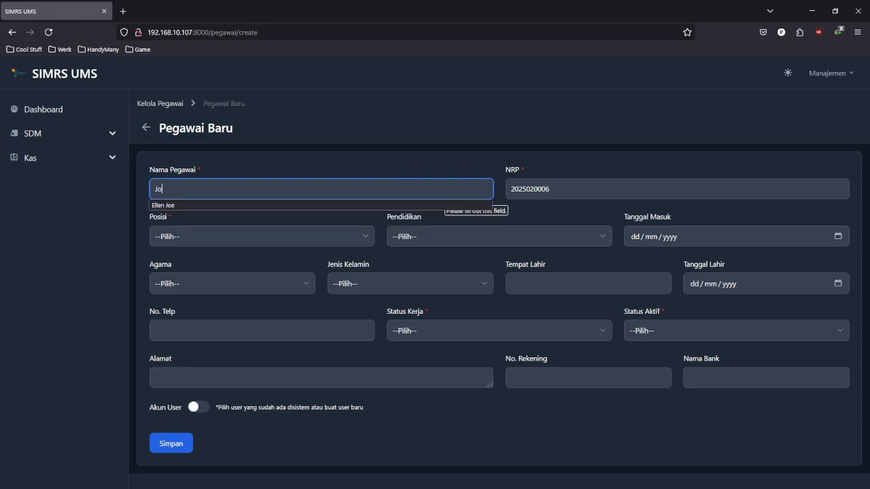
text(ham)
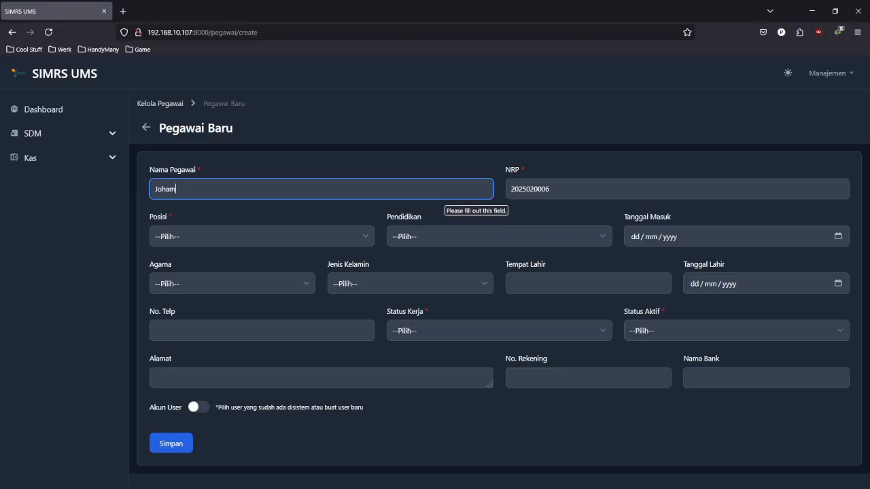
key(BackSpace)
text(n)
click(379, 159)
click(292, 236)
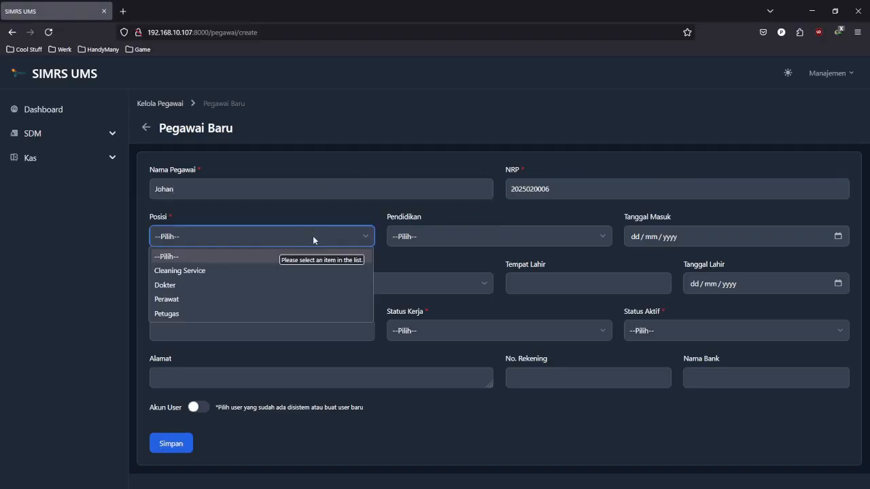
click(297, 286)
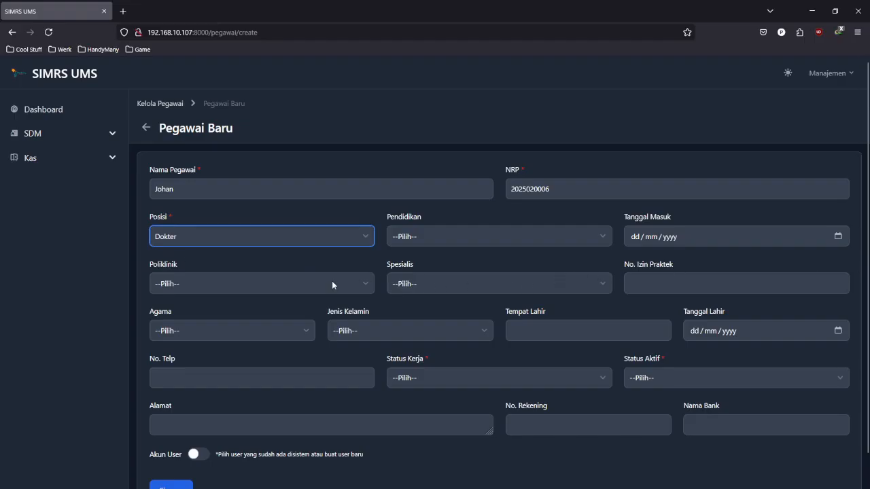
- Set education S3, start date 22/02/2025, clinic Umum and specialty Penyakit Dalam
click(442, 236)
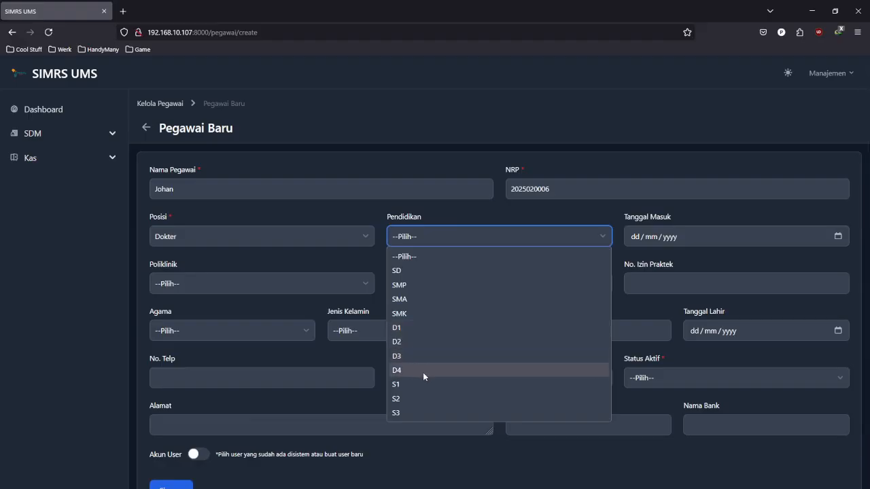
click(428, 410)
click(822, 238)
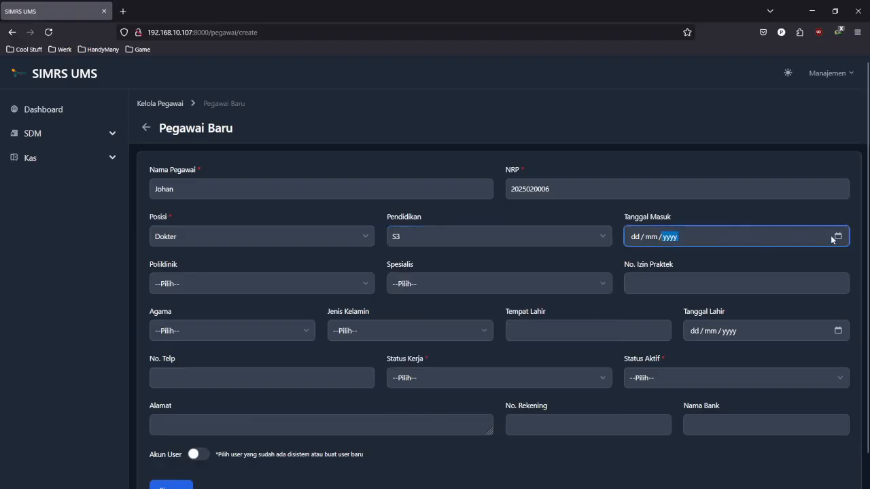
click(741, 335)
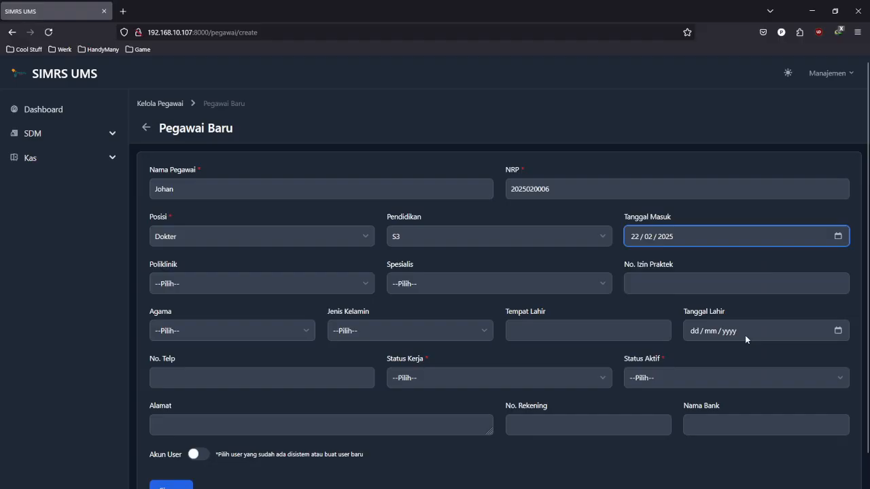
click(304, 289)
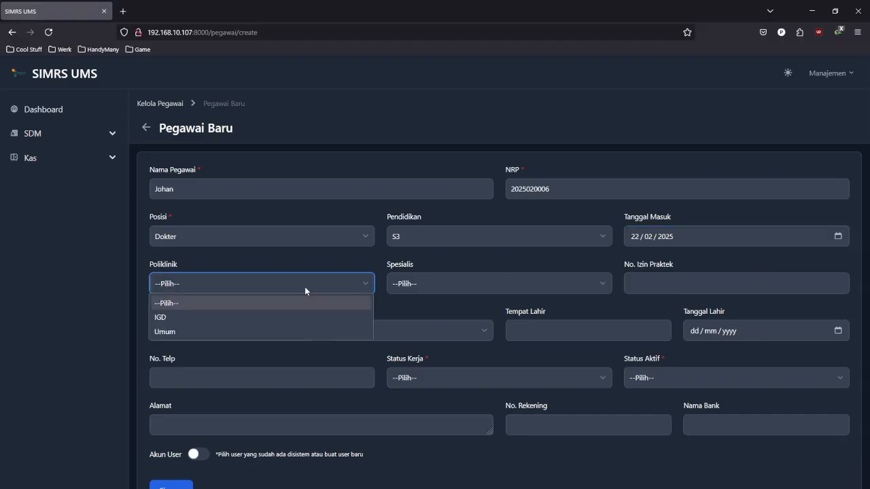
click(306, 332)
click(445, 280)
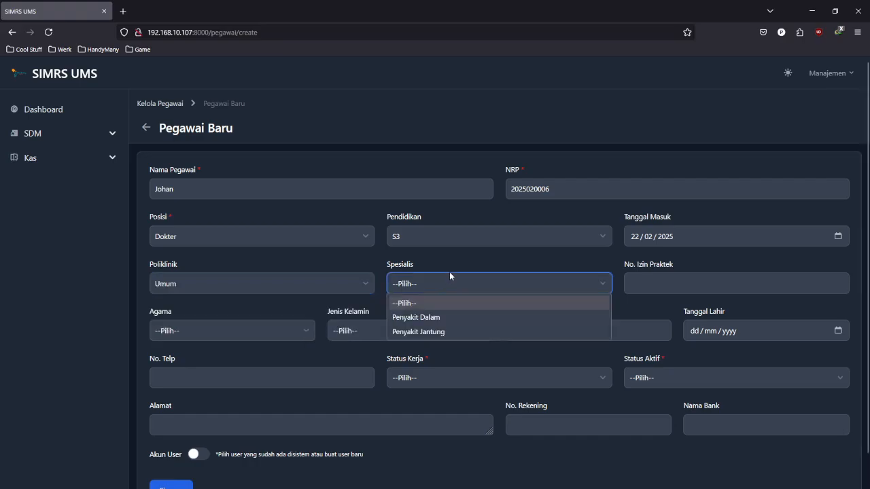
click(445, 317)
- Enter the practice licence number, religion Islam, status Tetap and Aktif
click(708, 278)
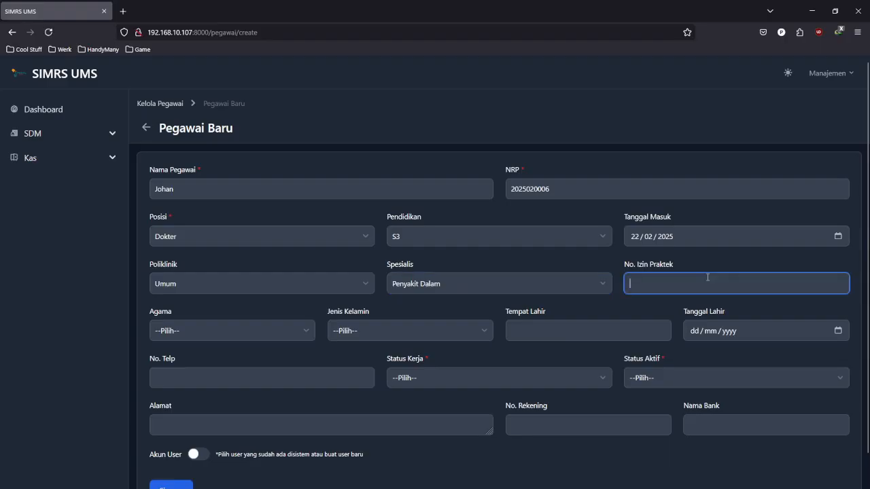
text(8734863)
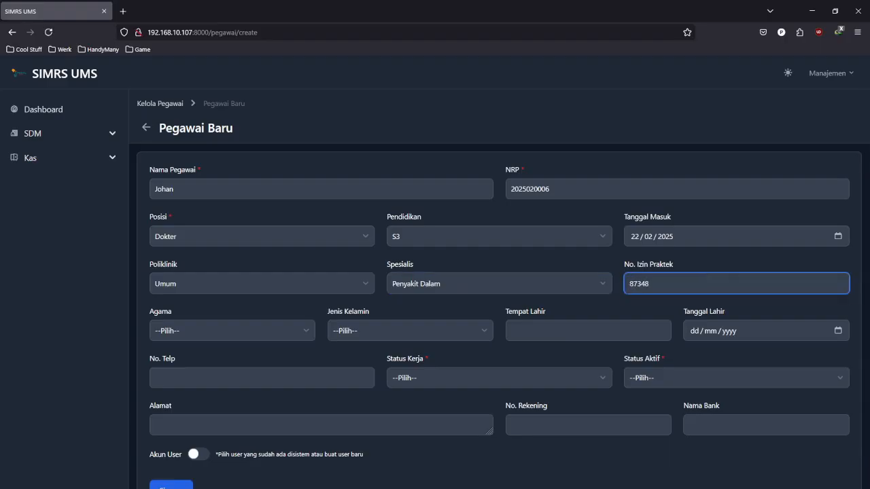
click(297, 333)
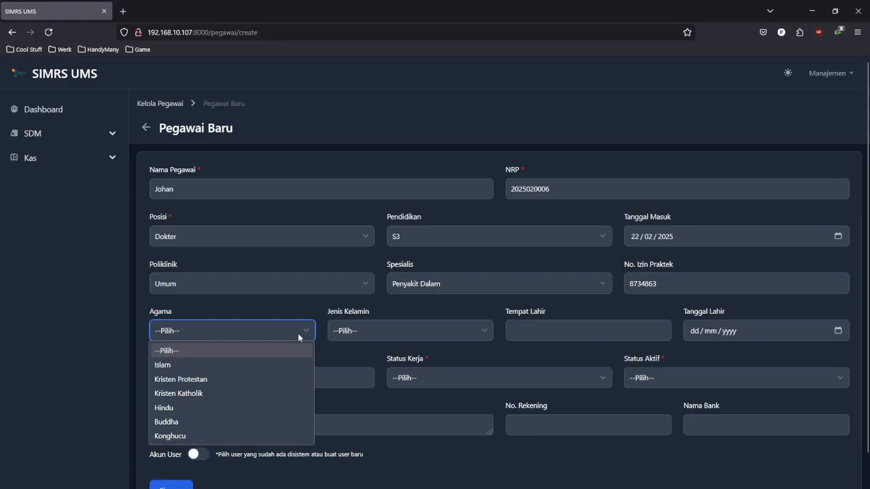
click(256, 366)
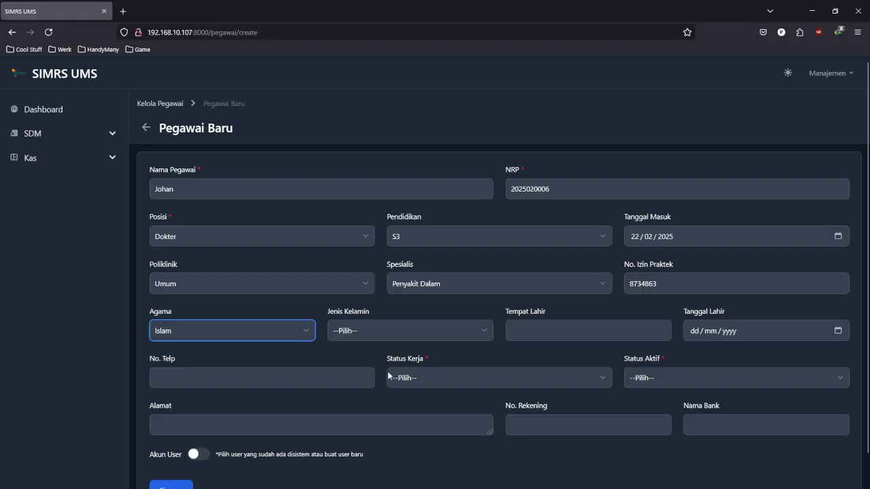
click(565, 377)
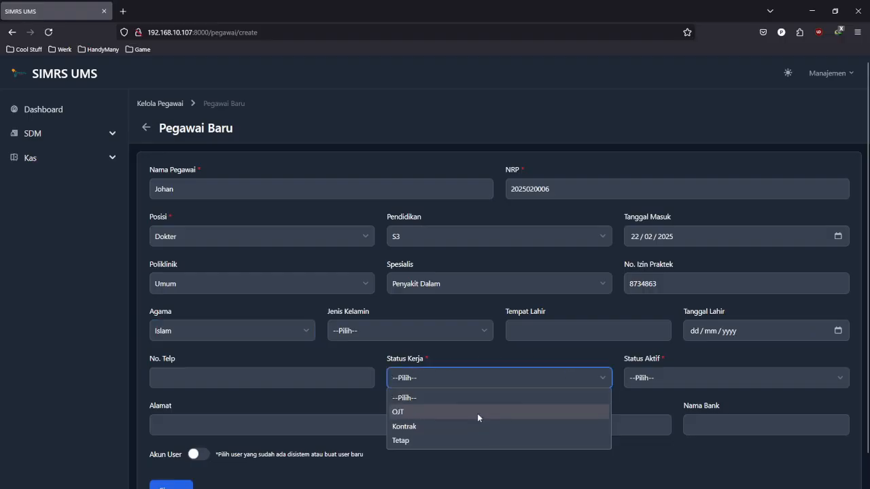
click(487, 442)
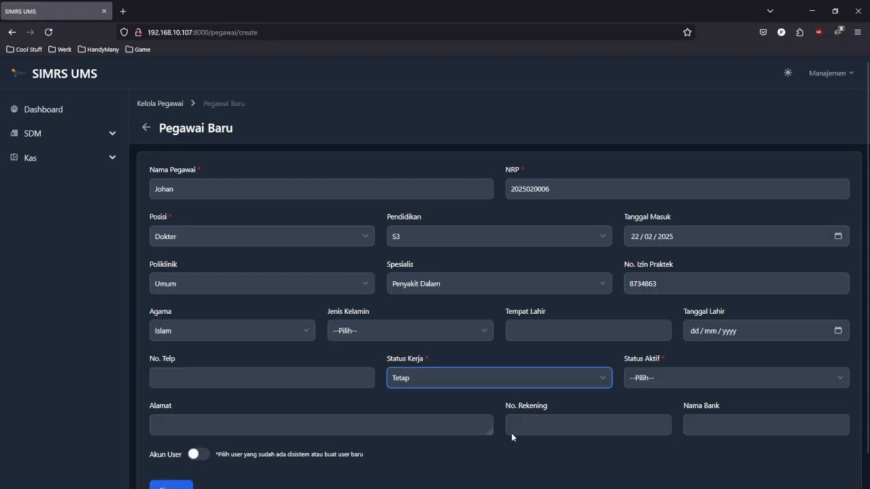
click(822, 380)
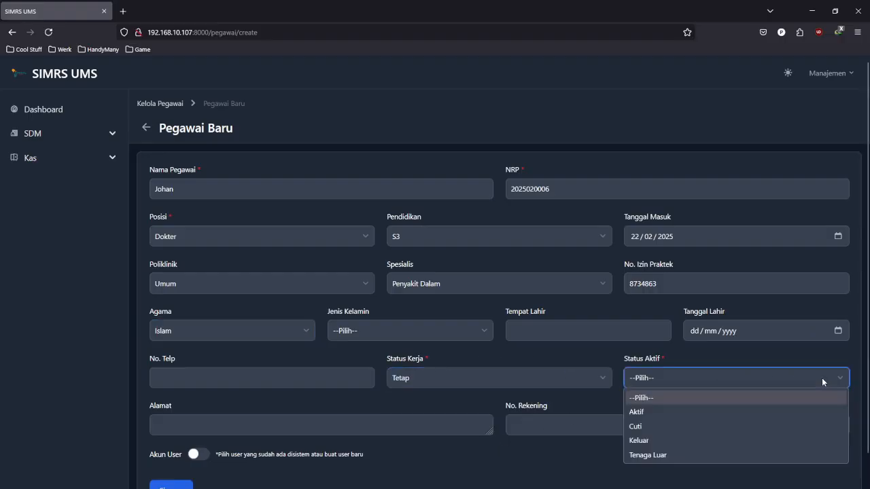
click(668, 414)
scroll(599, 356, down, 1)
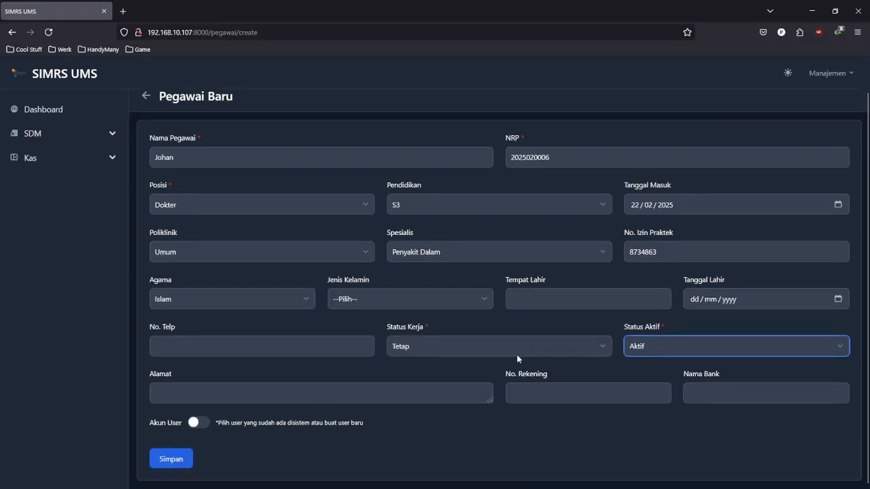
- Switch on Akun User, leaving the existing User choice empty
click(259, 425)
scroll(295, 380, down, 2)
click(296, 380)
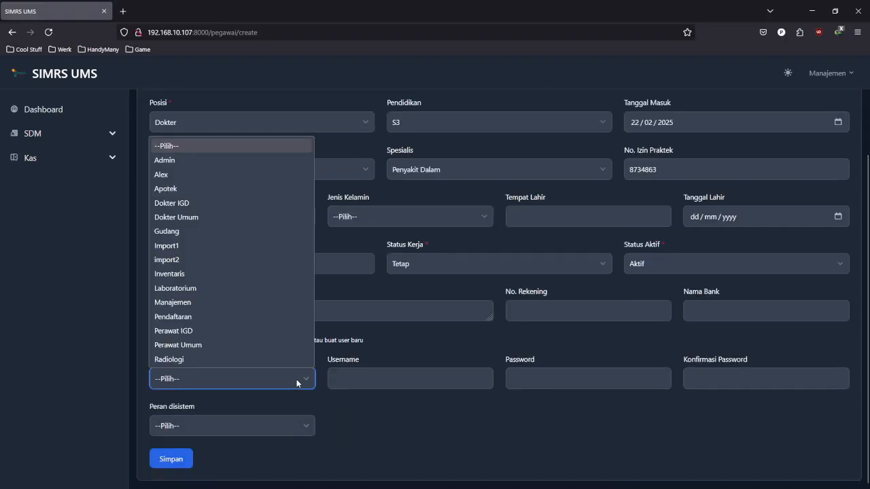
click(381, 374)
click(399, 356)
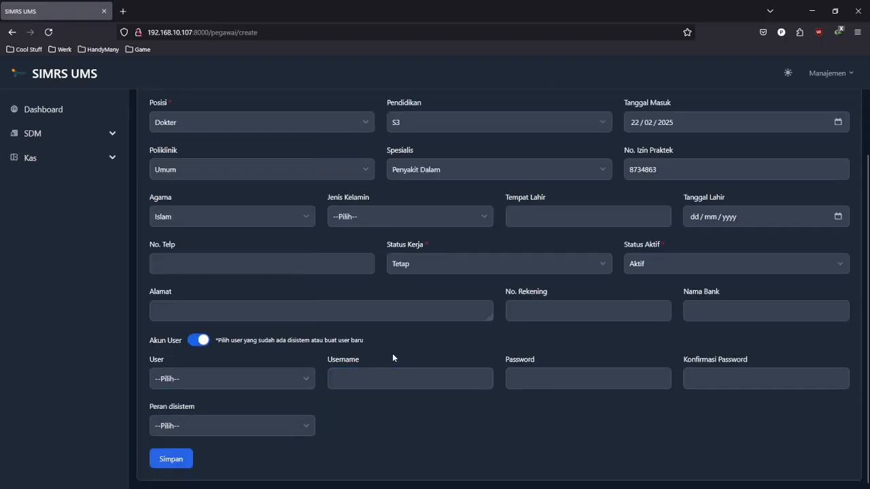
scroll(387, 372, up, 3)
scroll(384, 374, down, 2)
scroll(390, 443, up, 1)
click(390, 433)
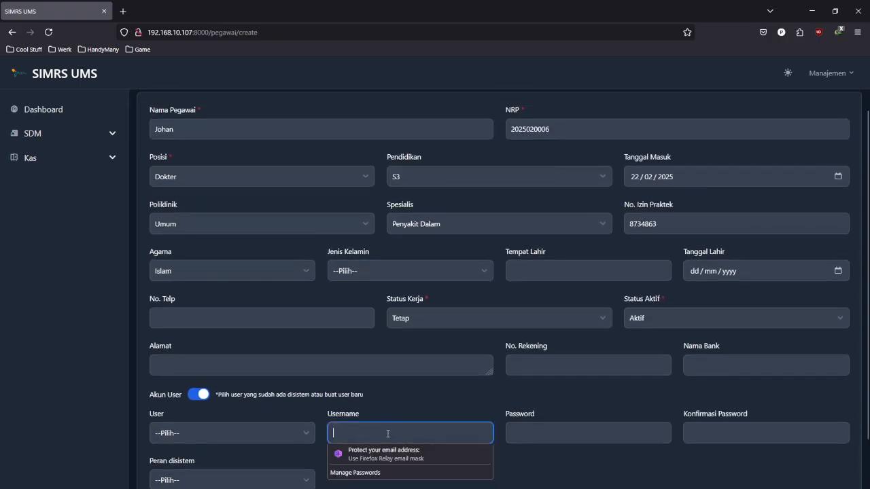
- Enter the username and confirmed password, choose the Dokter role, and save with Simpan
text(johan)
key(Tab)
text(12345678)
key(Tab)
text(1234)
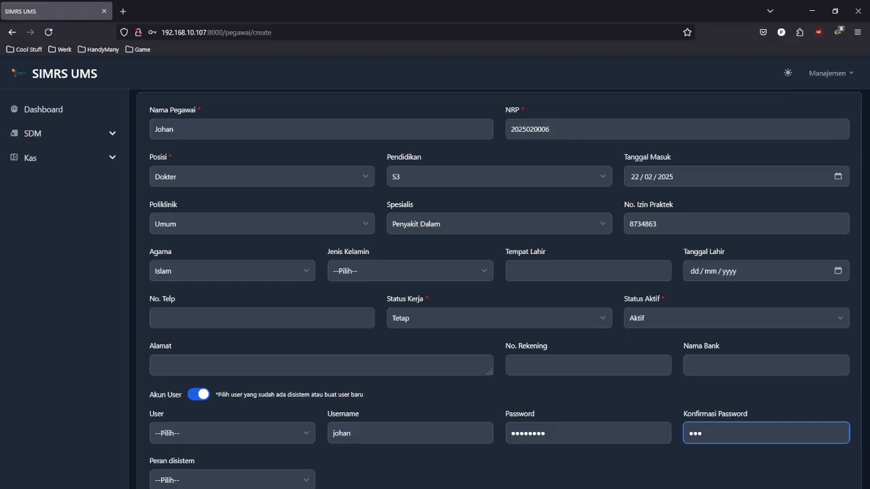
text(5678)
key(Tab)
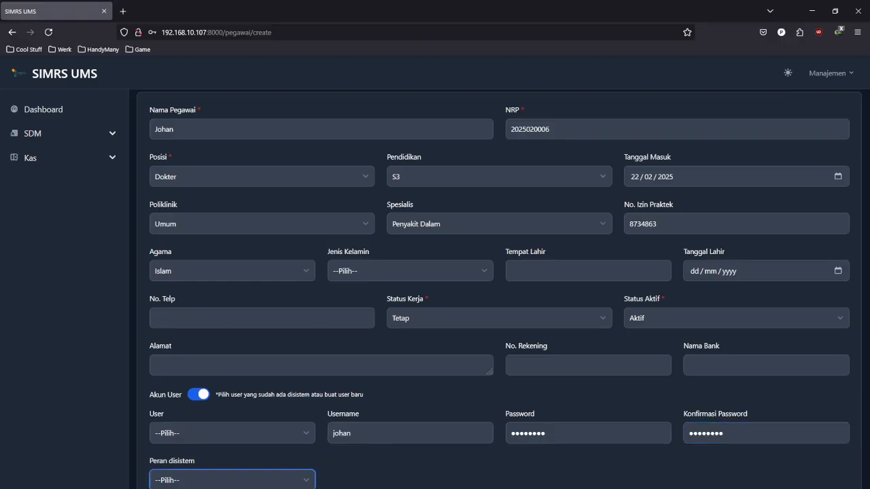
scroll(362, 405, down, 2)
click(292, 426)
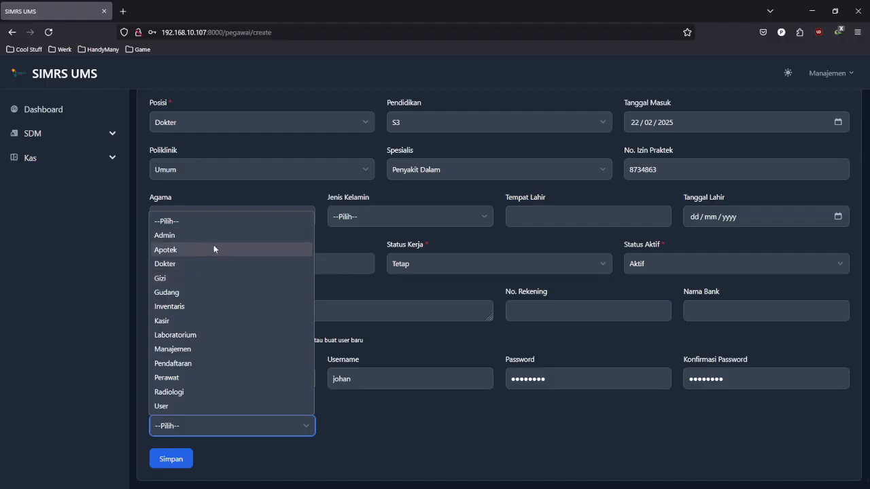
click(193, 263)
scroll(360, 436, up, 4)
scroll(359, 436, down, 4)
click(190, 460)
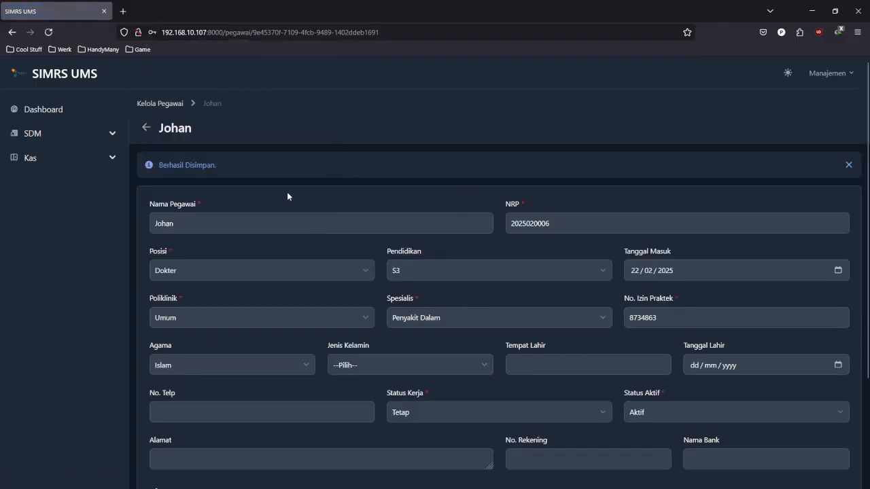
- Go back to the Kelola Pegawai list via the breadcrumb and bring up the Impor Pegawai dialog
click(173, 104)
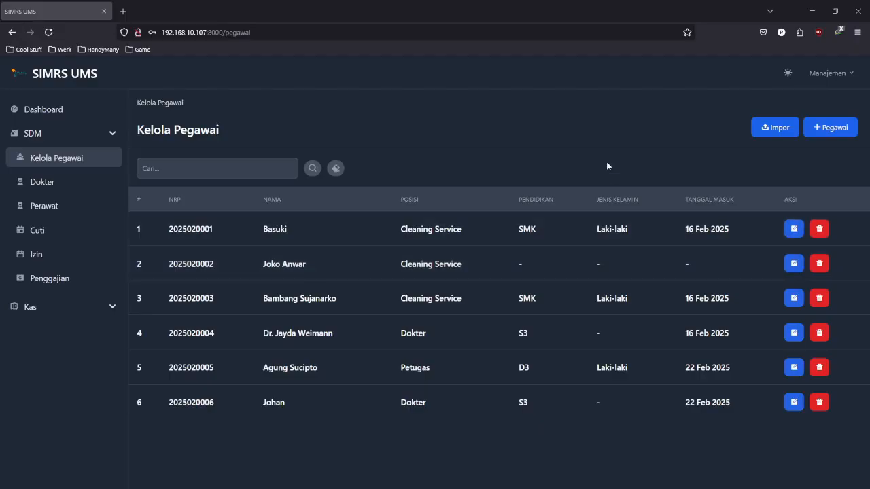
click(778, 128)
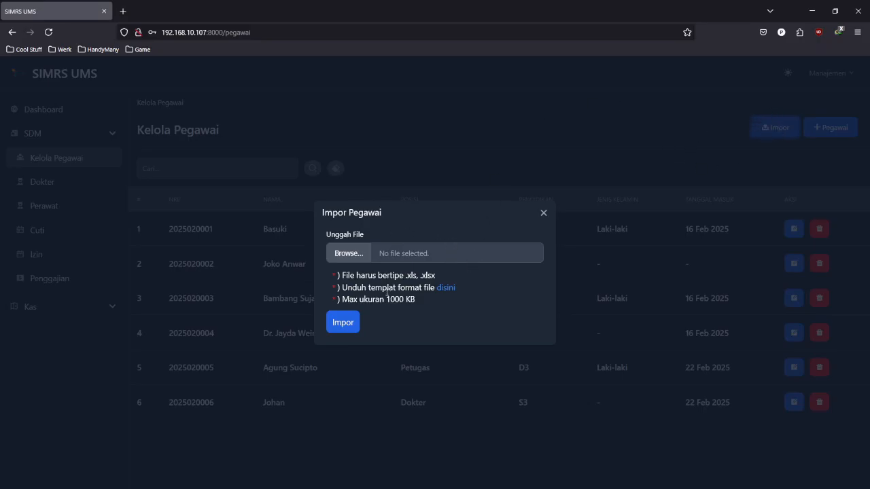
- Download template-impor-pegawai(2).xlsx via the 'disini' link and open it from Downloads in Excel
click(449, 289)
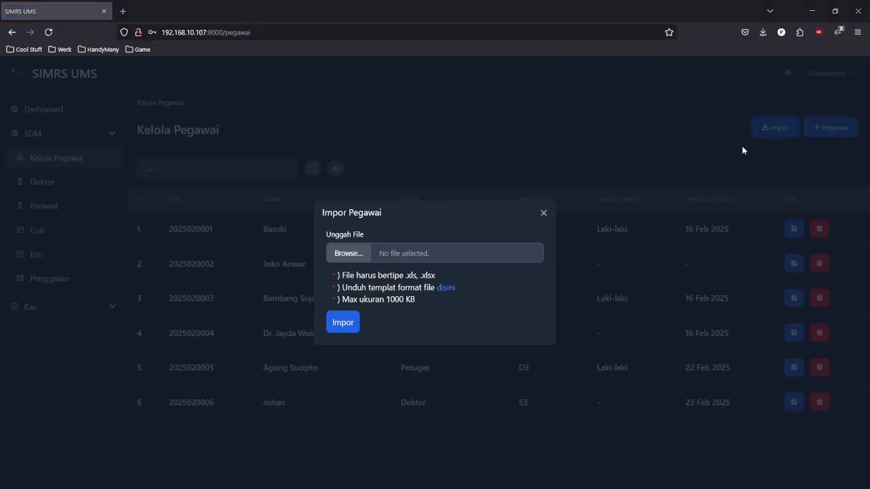
click(745, 32)
click(763, 32)
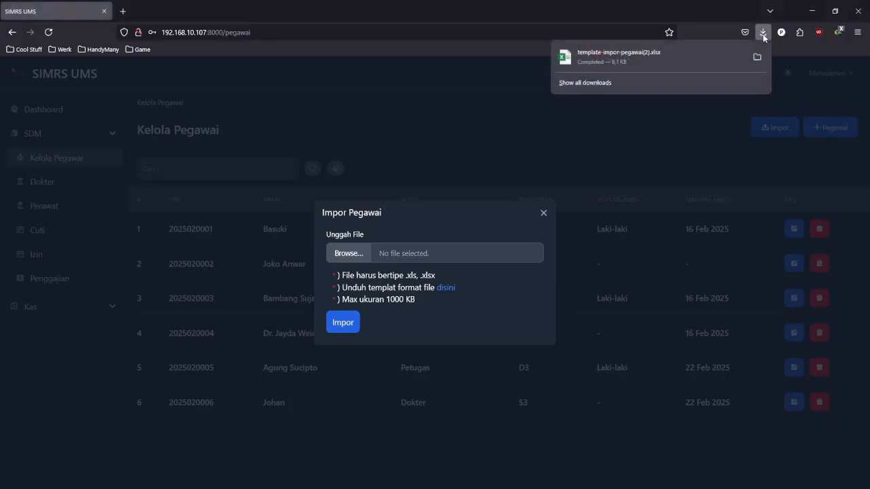
click(665, 59)
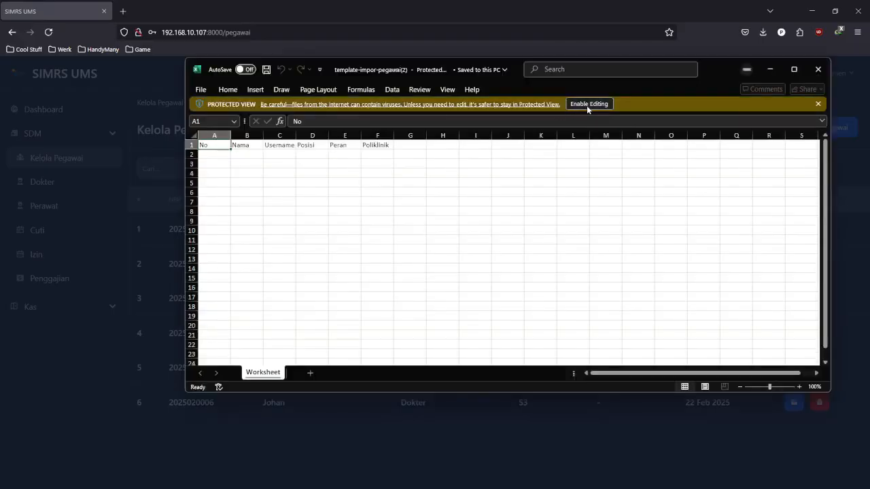
- Enable editing, then enter row number 1 in A2 and the doctor's full name in B2
click(587, 106)
drag(693, 82, 656, 95)
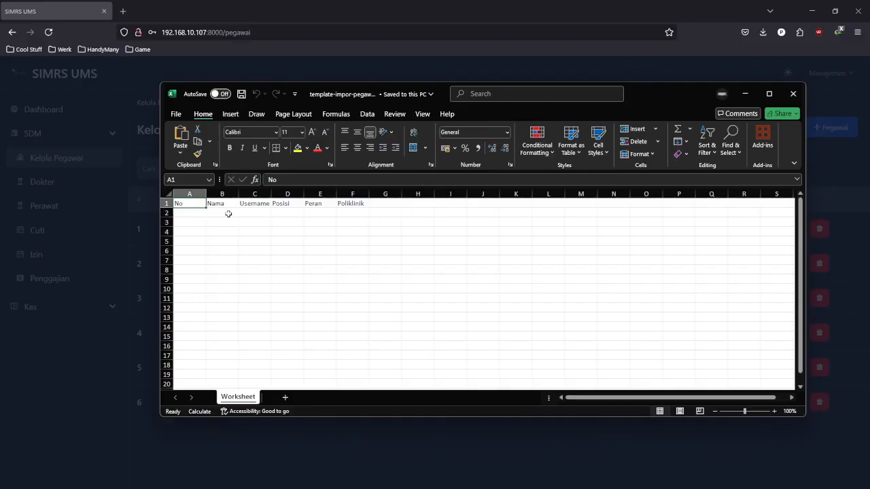
click(329, 214)
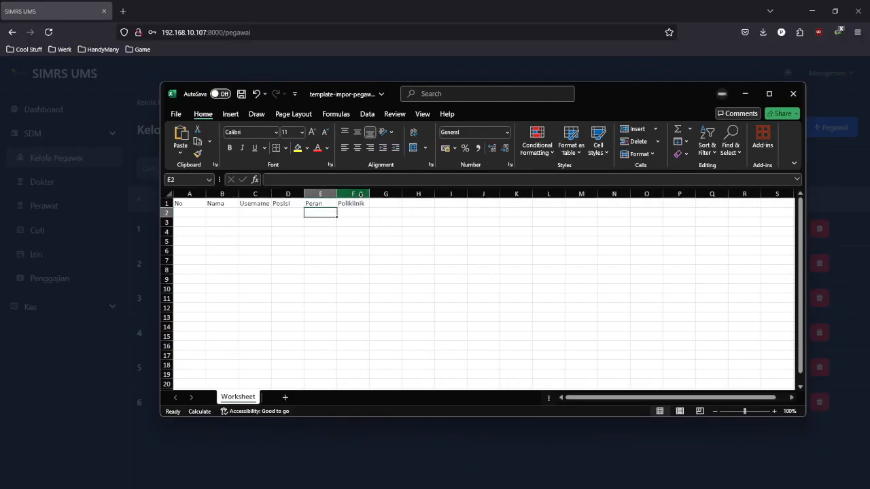
click(189, 214)
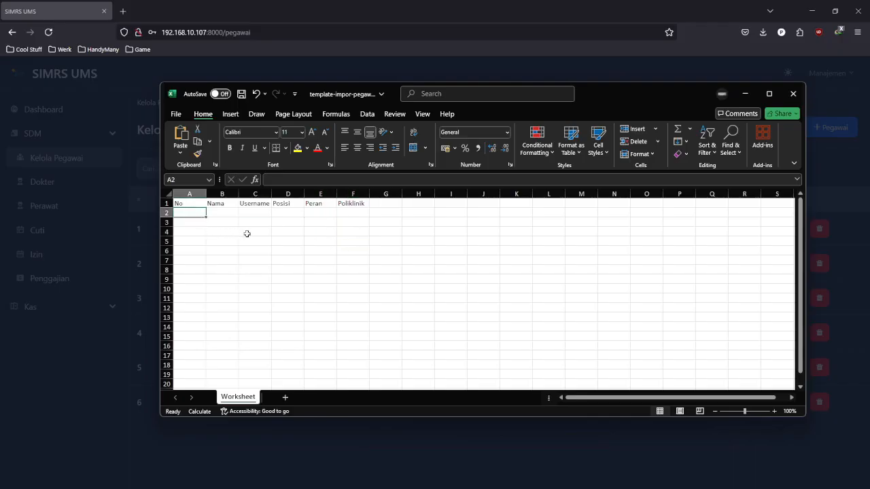
double_click(200, 214)
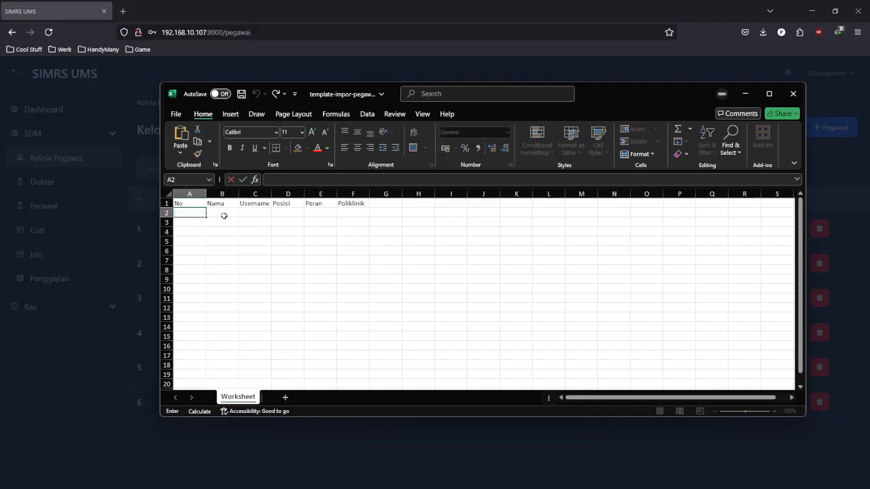
text(1)
click(224, 215)
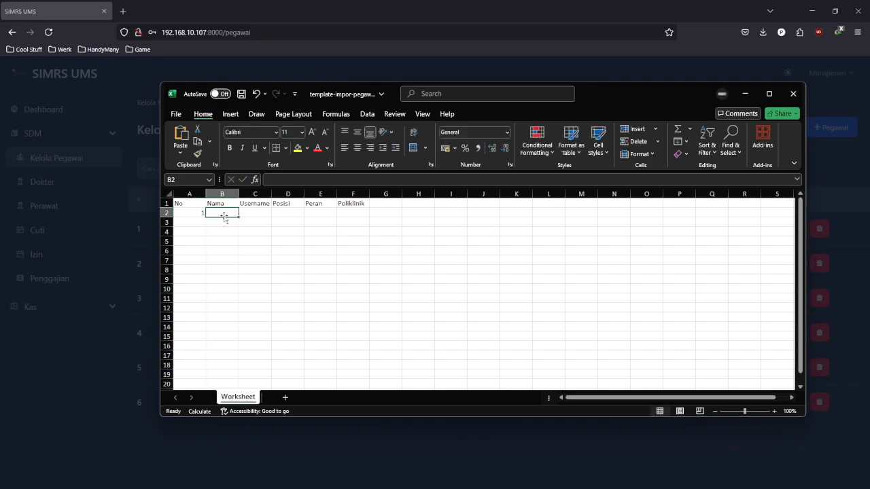
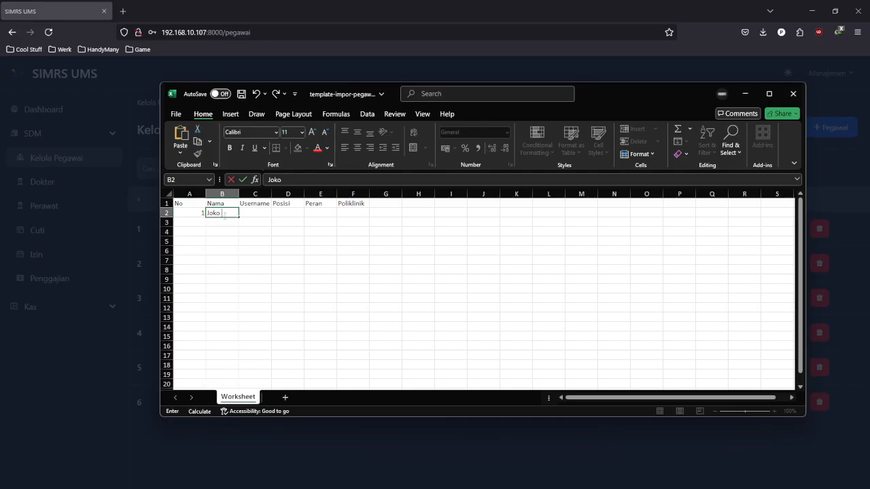
click(231, 223)
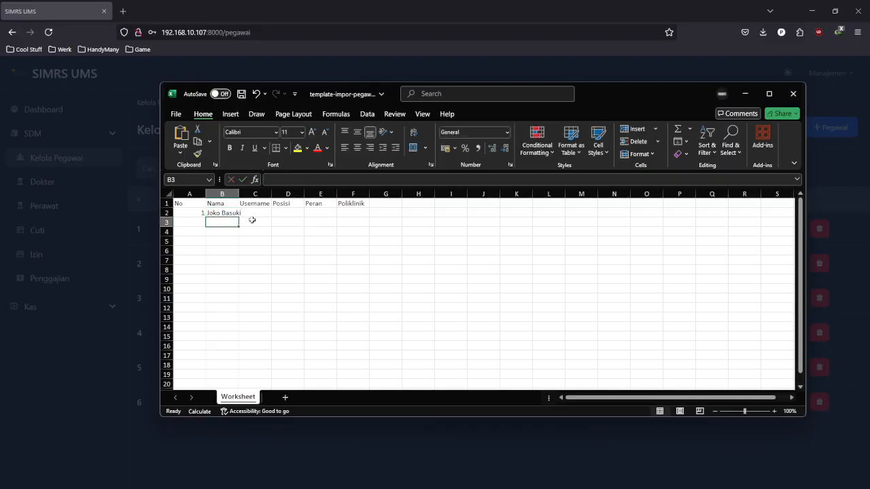
- Replace the stray character in C2 with the doctor's username
click(273, 212)
click(262, 205)
double_click(266, 214)
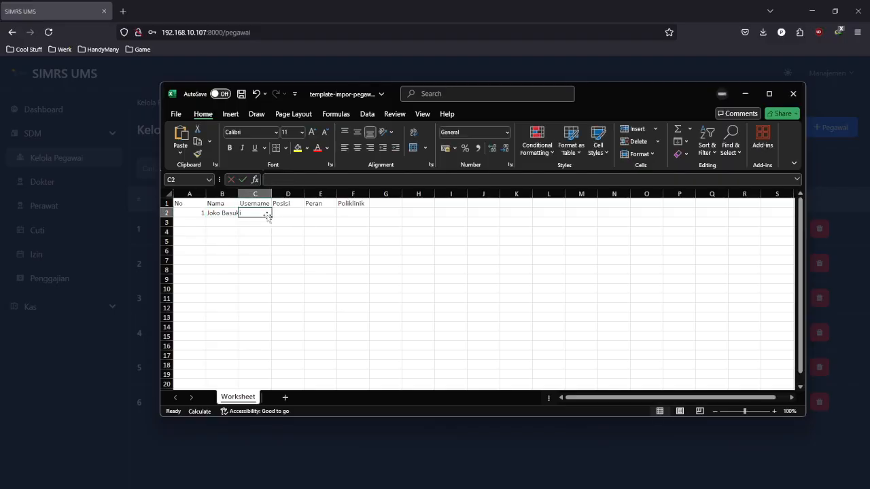
key(BackSpace)
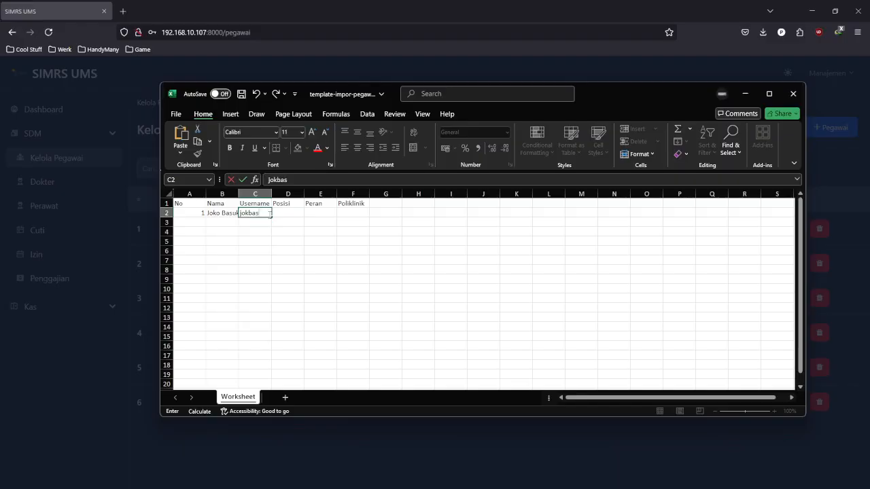
click(296, 240)
- Check the Posisi, Peran and Poliklinik headers and widen column B to fit the name
click(299, 213)
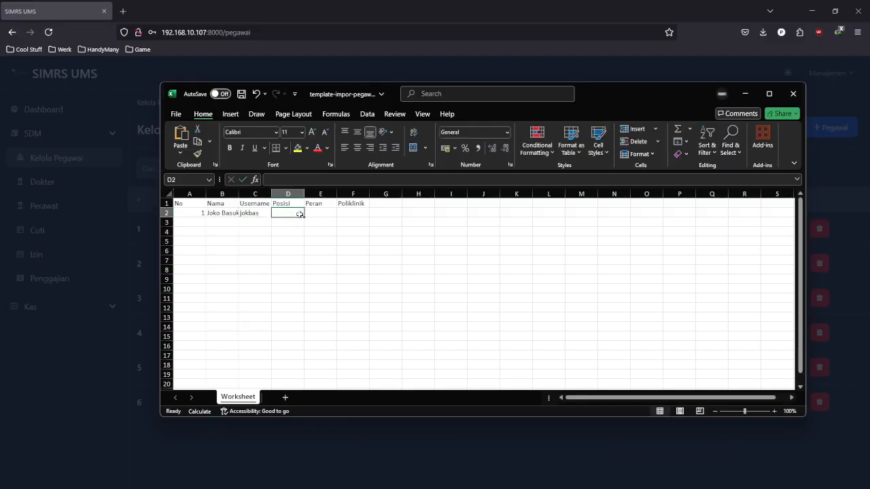
click(293, 204)
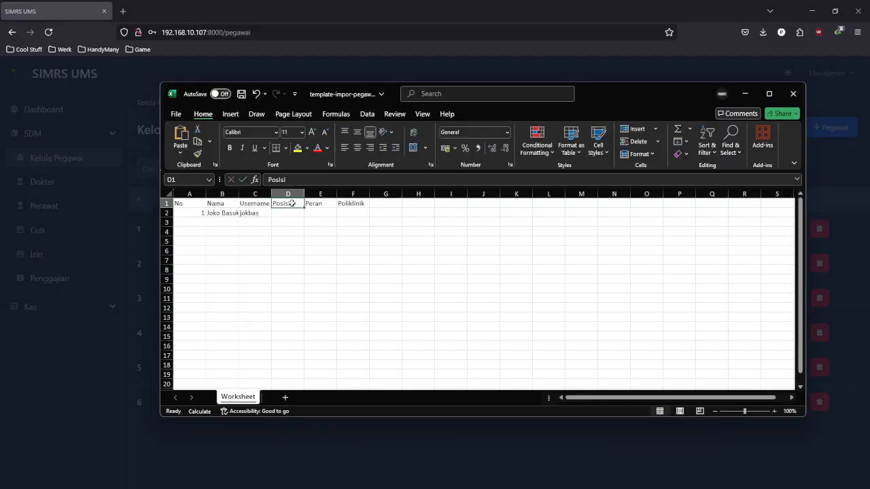
click(314, 204)
click(340, 203)
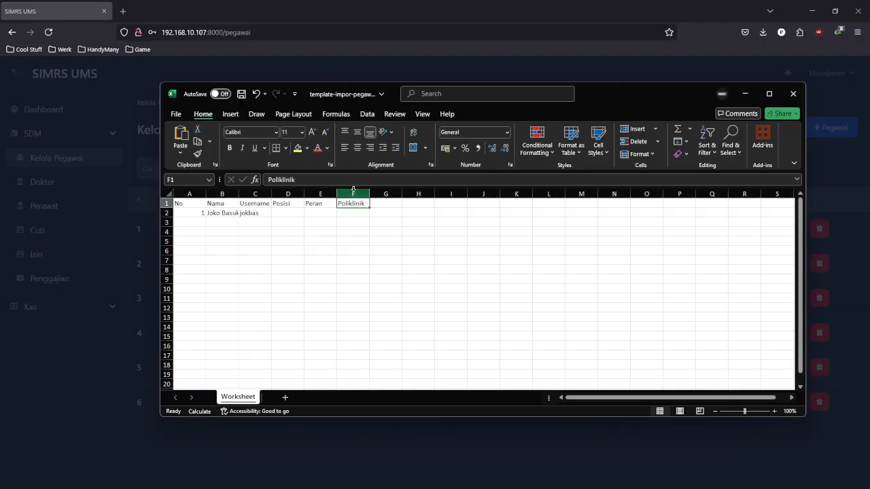
mouse_move(617, 89)
mouse_down()
mouse_move(658, 79)
mouse_move(605, 89)
mouse_up()
click(419, 250)
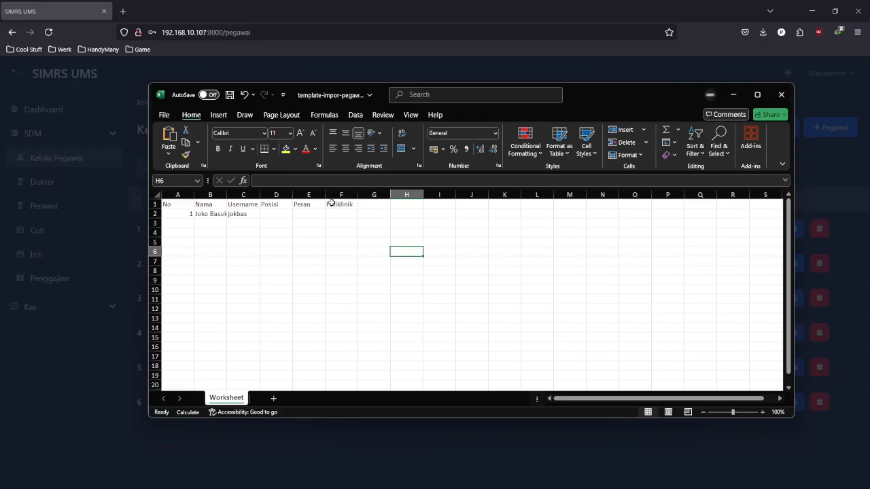
drag(229, 201, 232, 201)
click(276, 232)
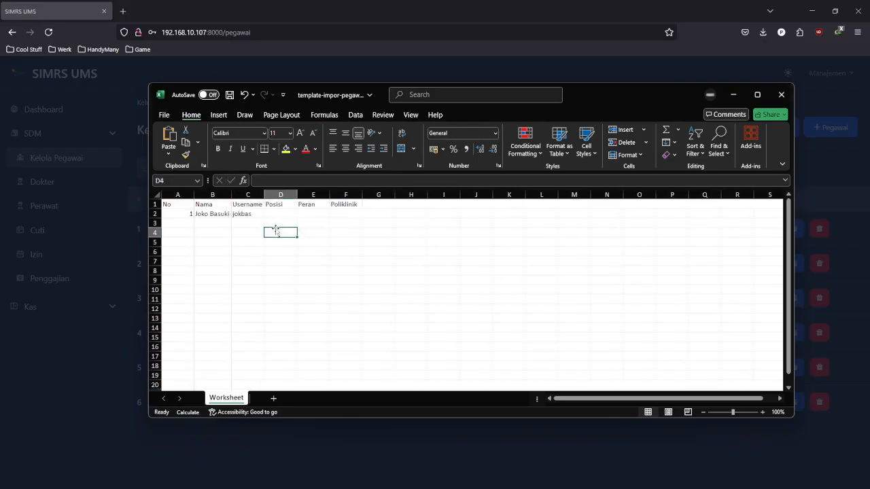
click(278, 213)
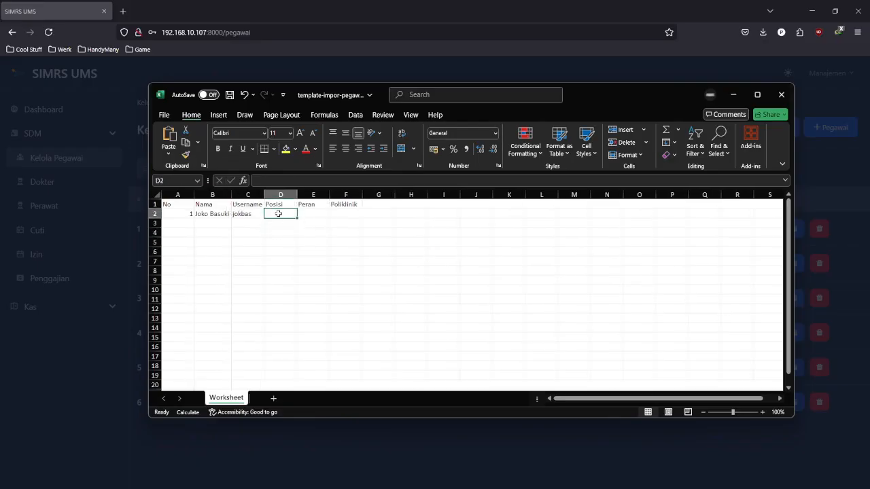
click(332, 247)
- Fill Posisi and Peran with Dokter and Poliklinik with Umum in row 2
double_click(278, 214)
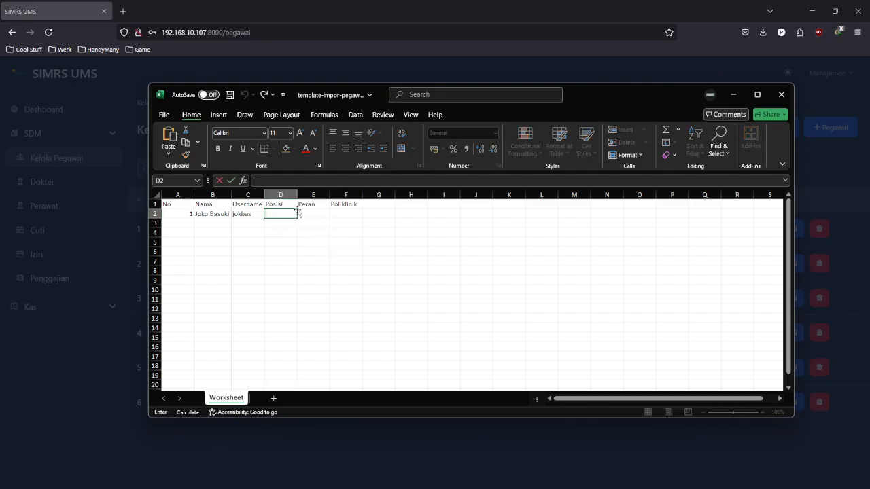
text(Dokter)
key(Tab)
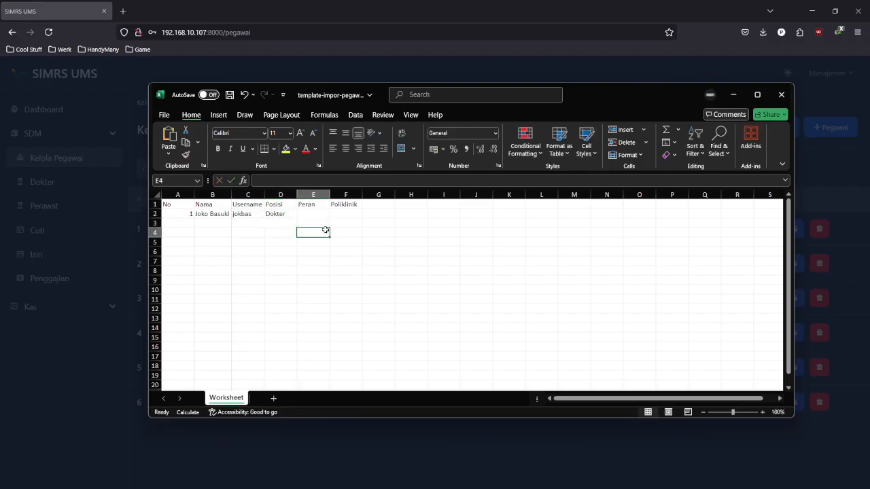
text(Dokte)
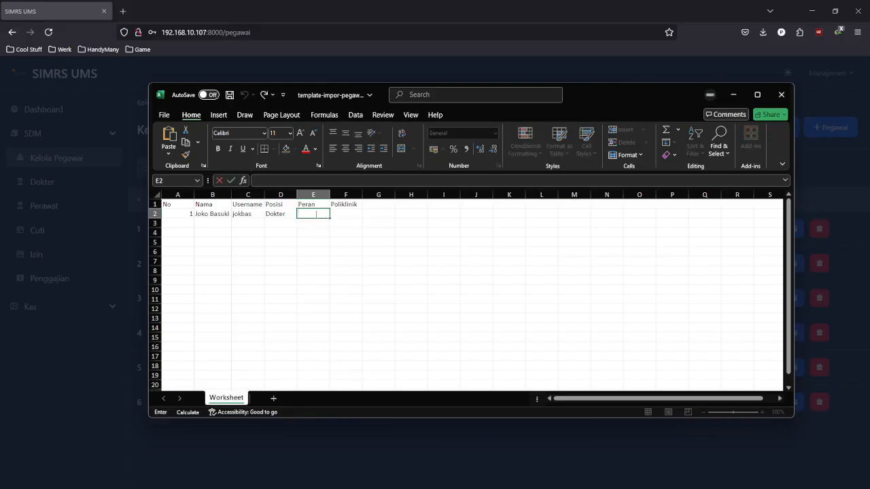
text(r)
key(Tab)
double_click(343, 212)
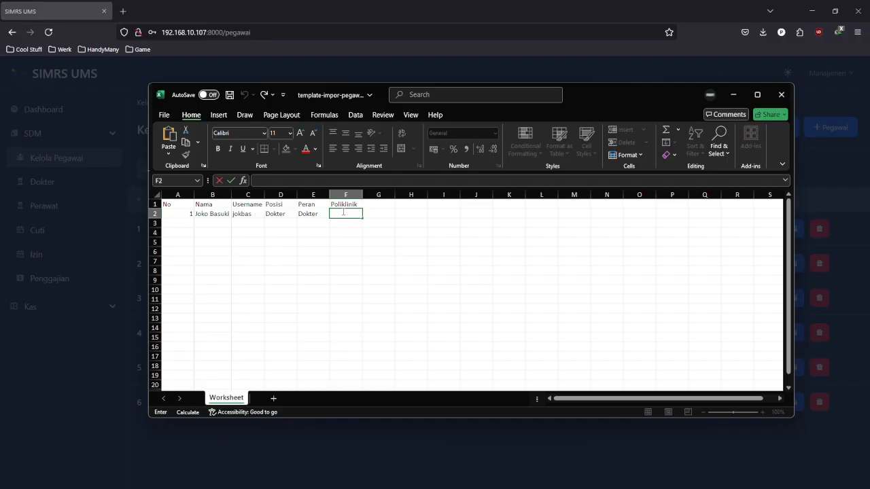
text(UJ)
text(mum)
click(378, 262)
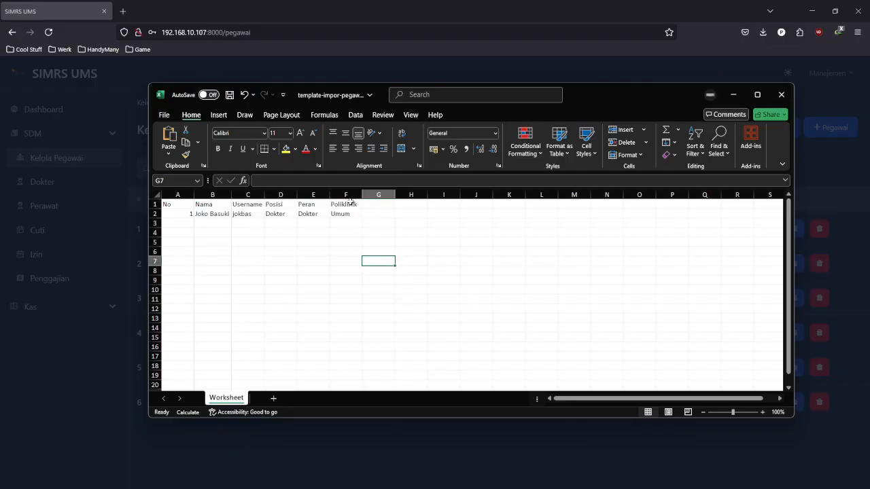
click(368, 225)
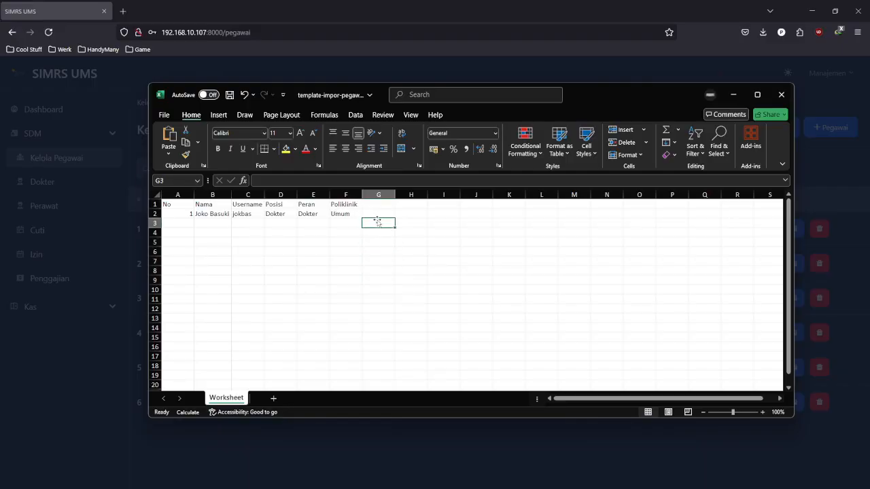
click(378, 235)
- Discard the stray entry in G5 and save the template workbook
click(314, 213)
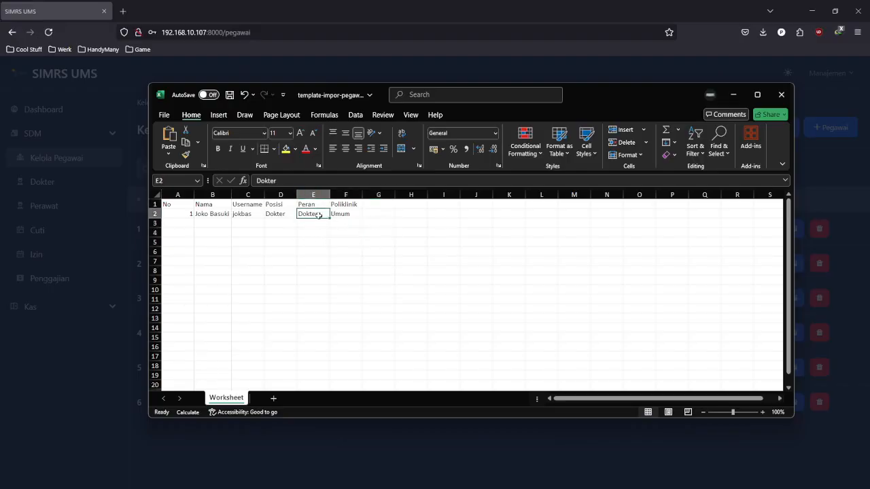
click(367, 289)
click(378, 240)
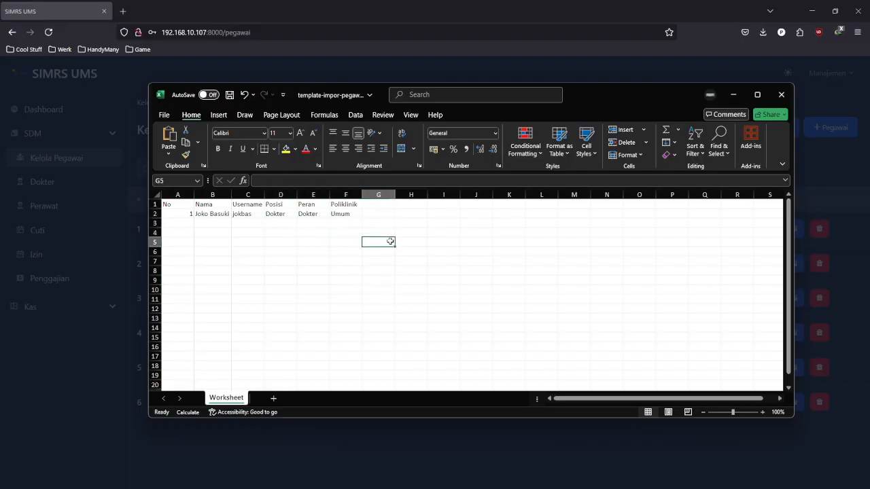
text(s)
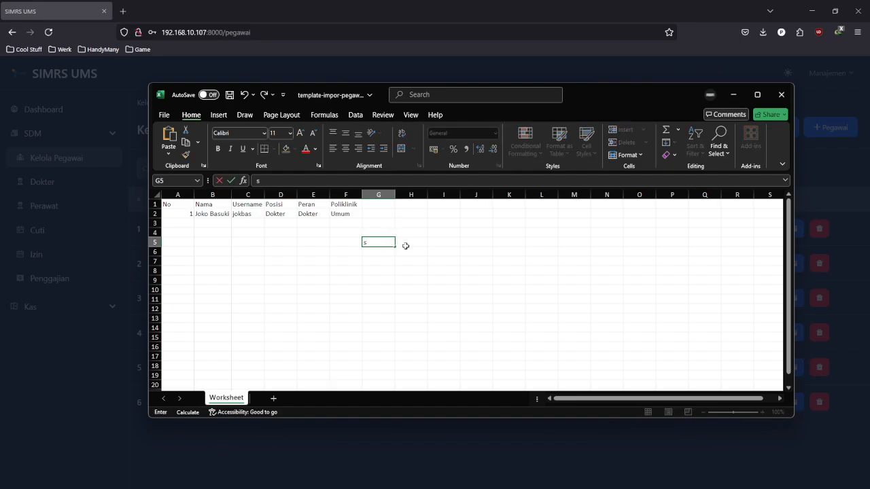
key(ctrl+s)
click(443, 279)
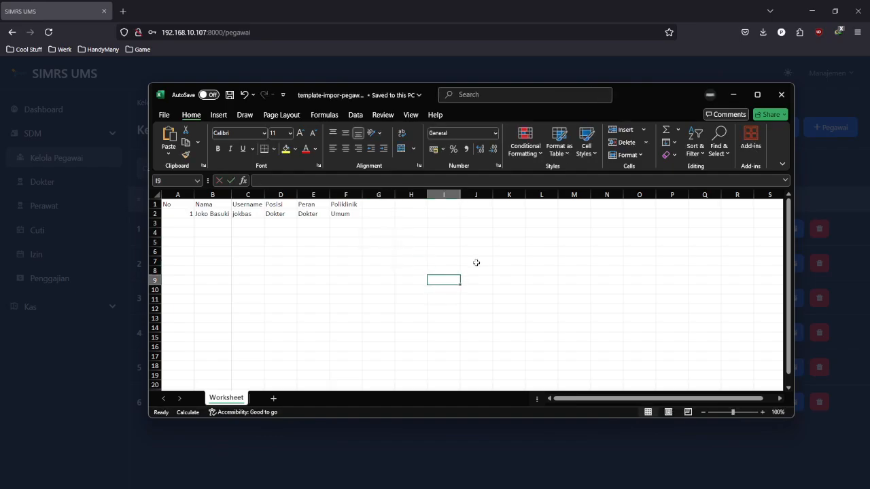
- Close Excel and attach template-impor-pegawai(2).xlsx from Downloads in the Impor Pegawai dialog
click(781, 94)
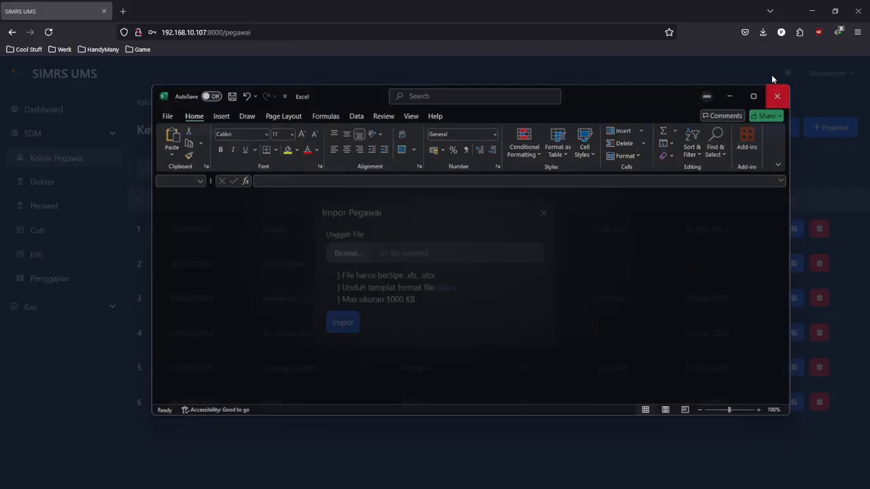
click(355, 255)
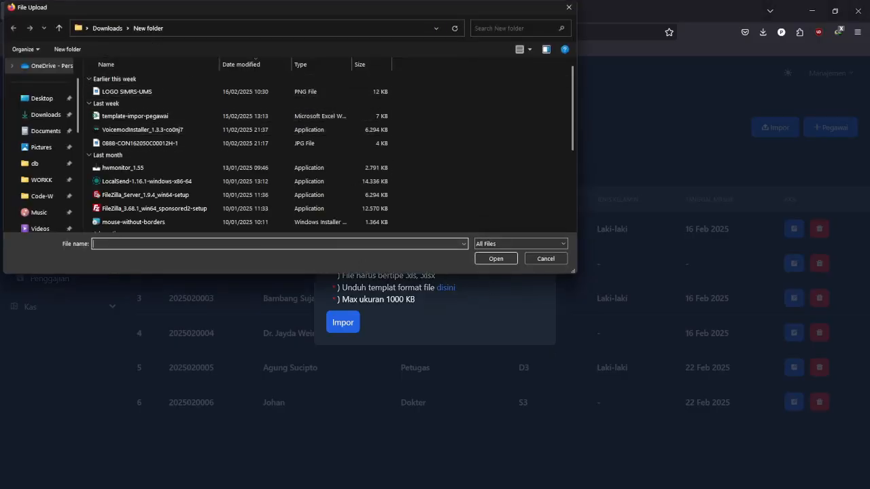
click(189, 87)
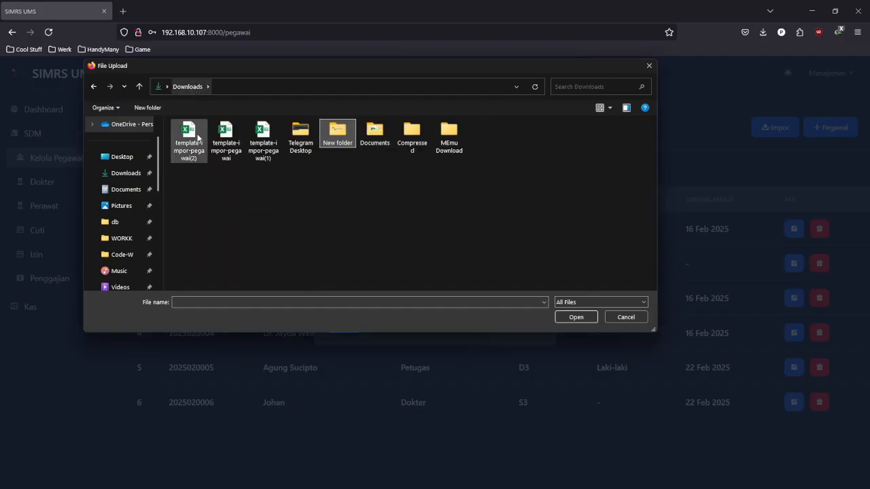
click(200, 142)
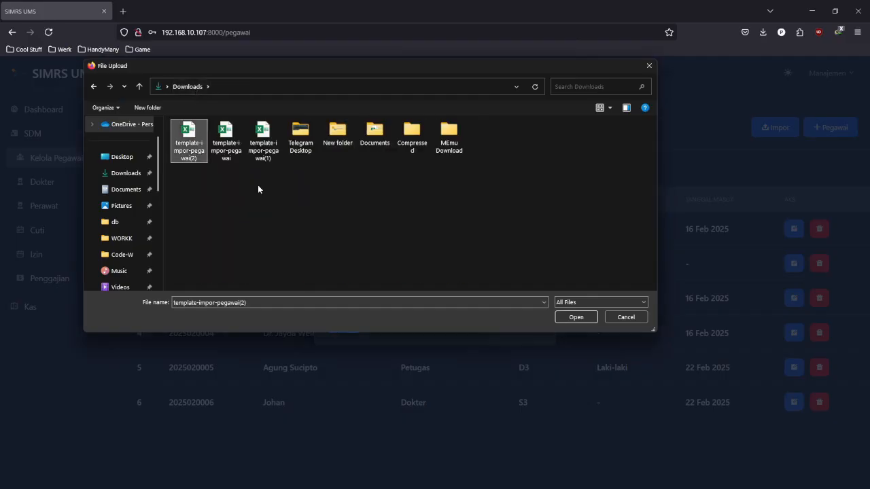
click(577, 318)
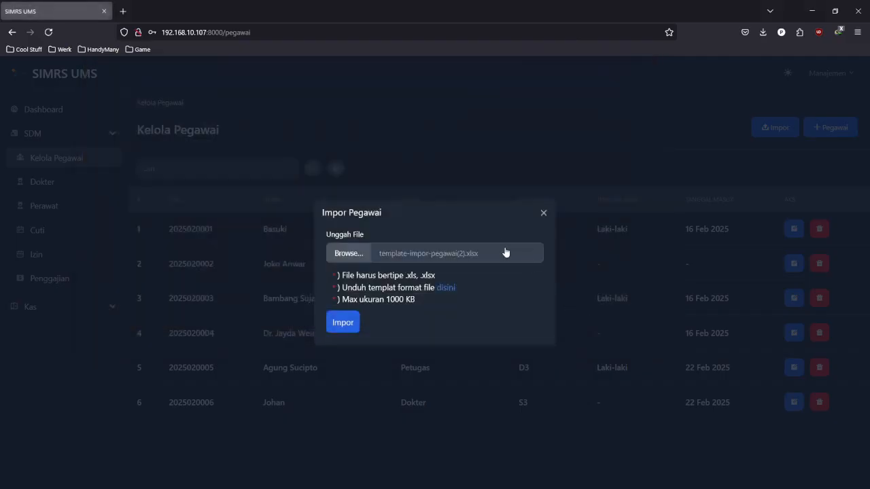
click(353, 324)
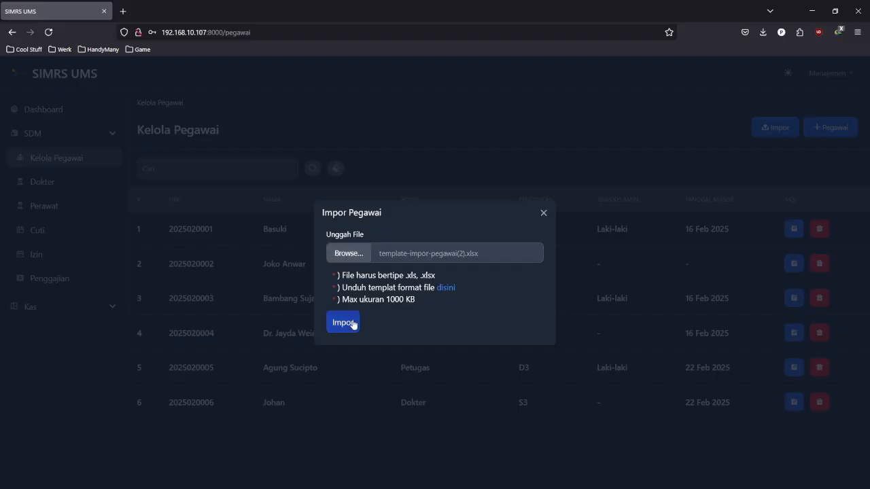
- Submit the import, reload with F5, and confirm the new Dokter appears as employee 7
click(353, 325)
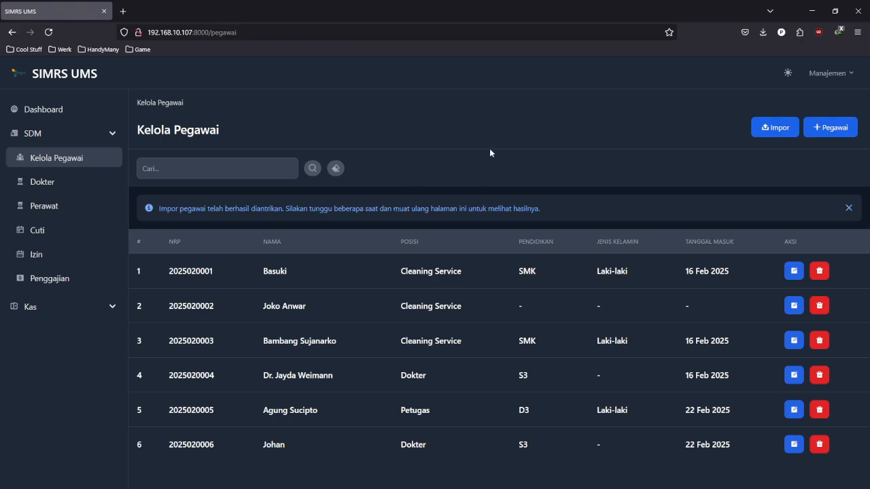
key(F5)
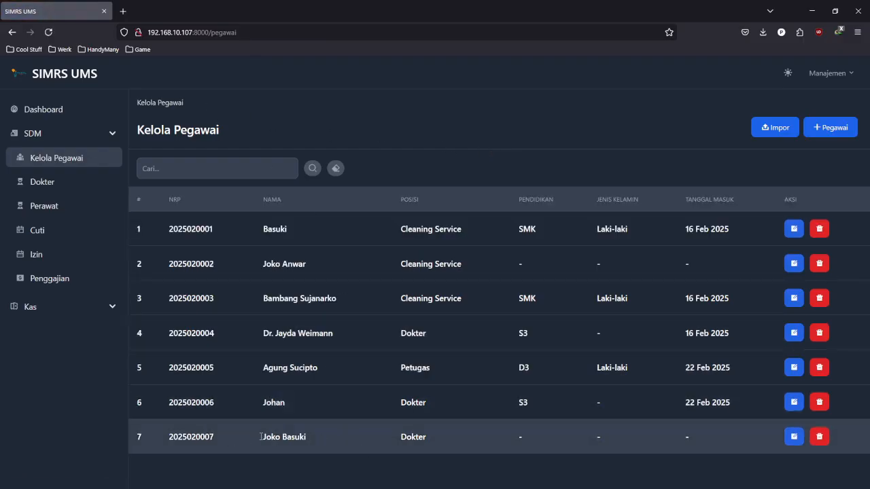
drag(256, 438, 552, 436)
click(600, 430)
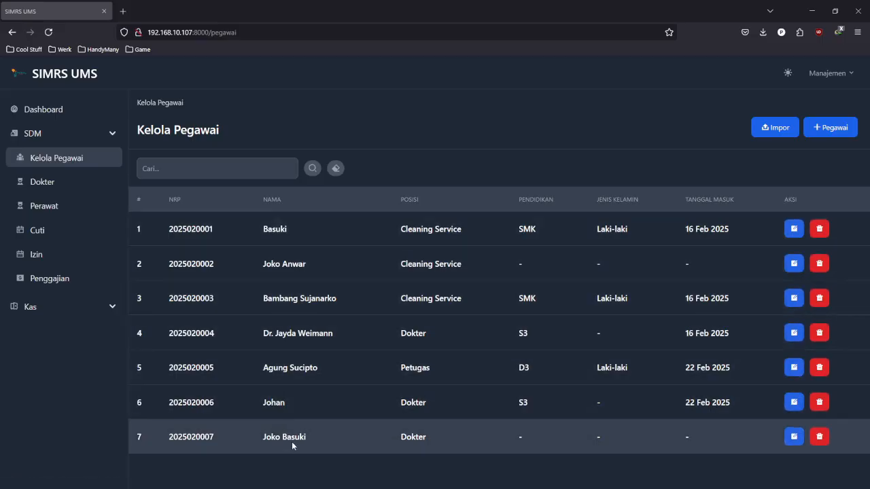
- Give the new doctor education S3, start date 14 February 2025, specialty Penyakit Jantung and a licence number
click(794, 440)
scroll(557, 249, down, 2)
scroll(528, 215, up, 2)
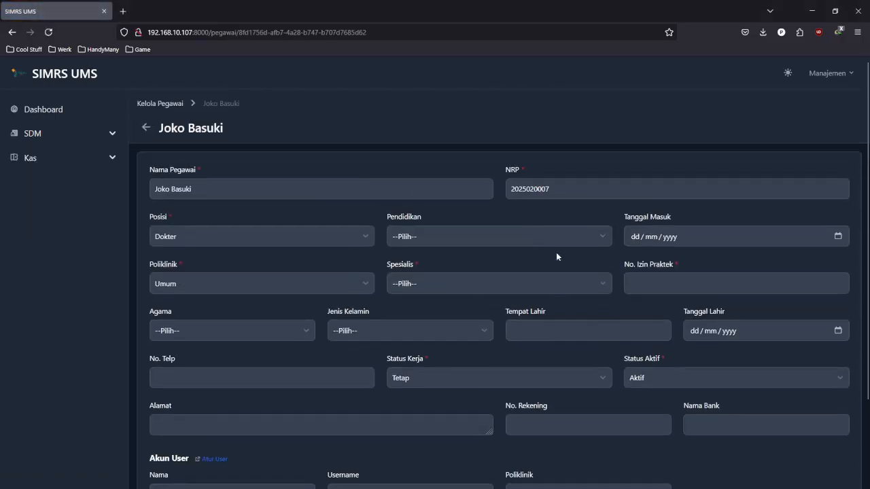
click(488, 240)
click(453, 410)
click(660, 239)
click(840, 237)
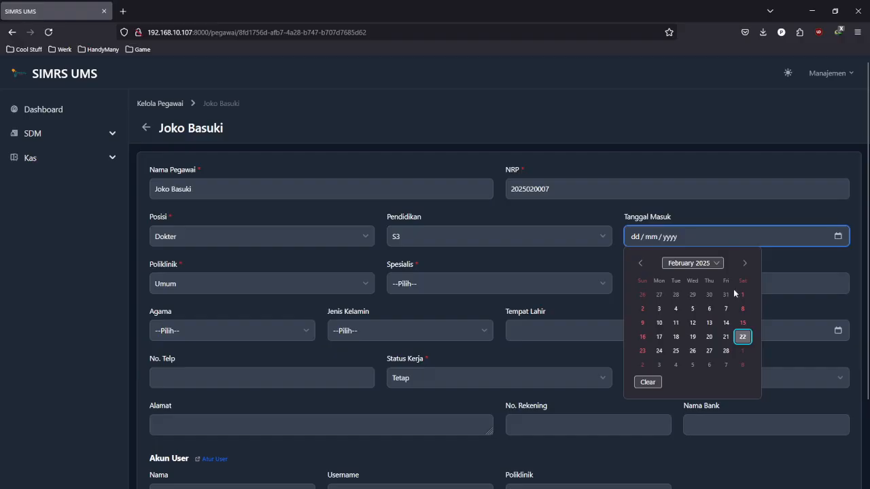
click(722, 325)
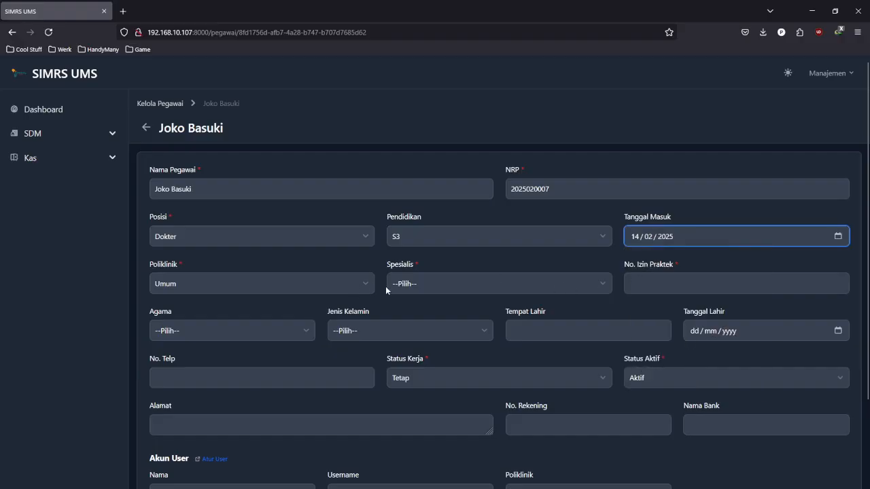
click(583, 286)
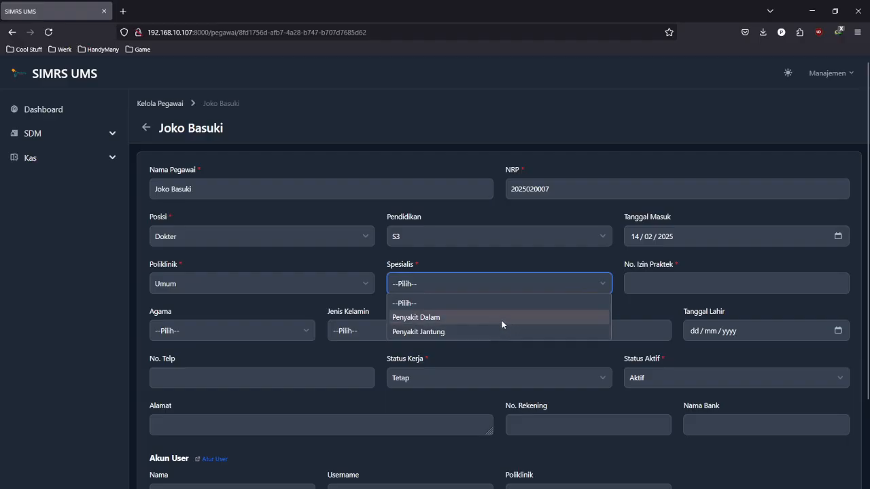
click(501, 333)
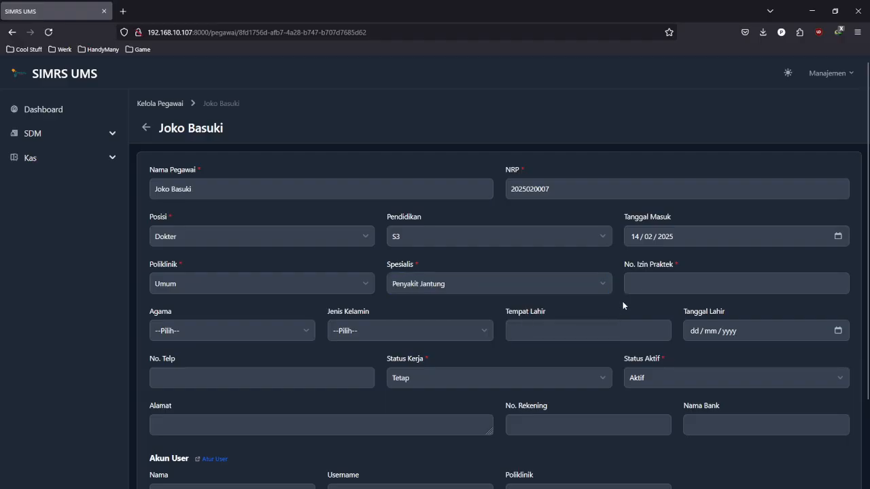
click(654, 282)
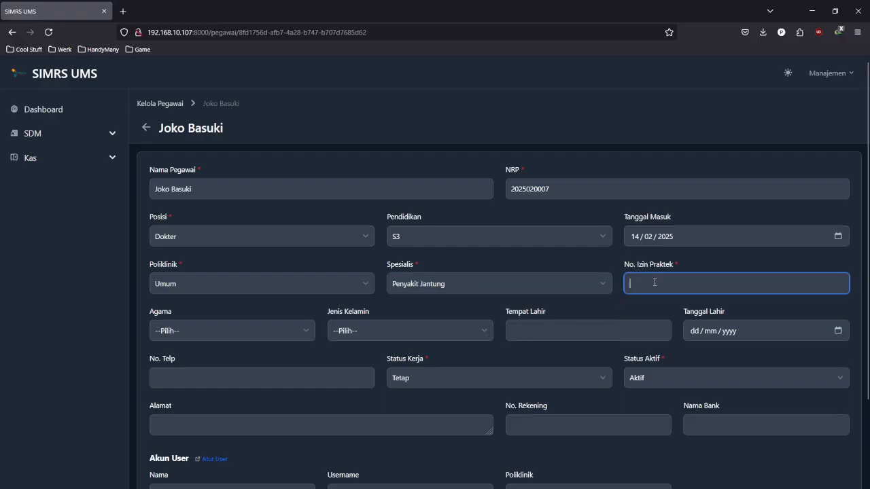
text(63572764)
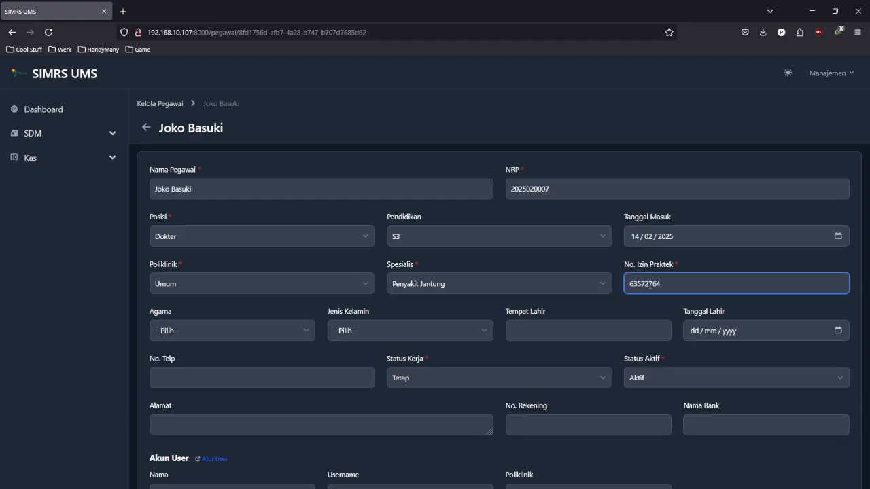
click(275, 329)
click(249, 365)
click(368, 331)
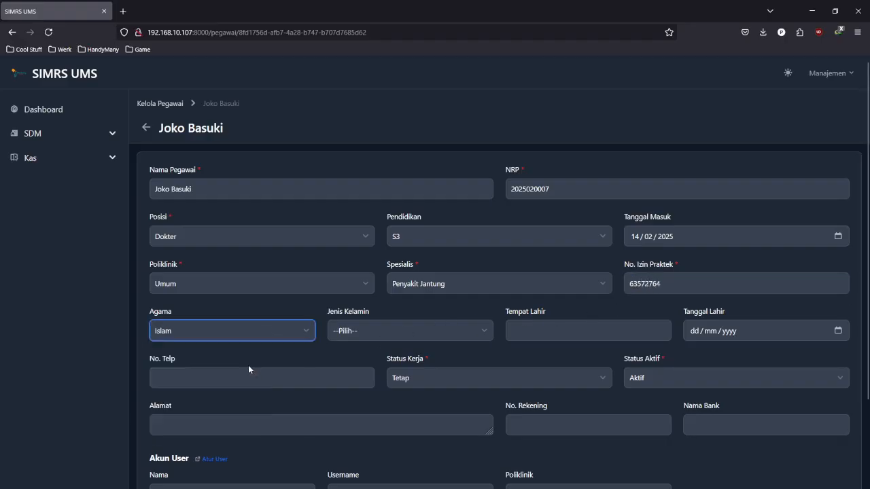
click(367, 363)
click(575, 330)
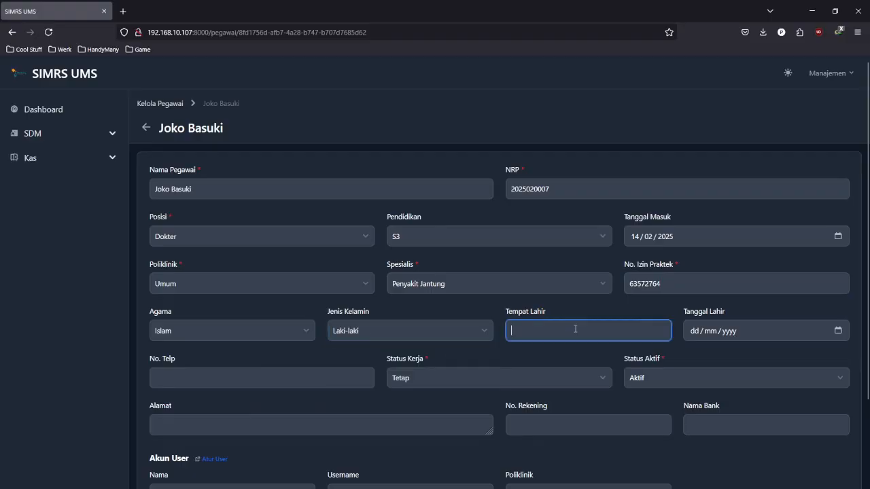
text(Suk)
key(Down)
key(Return)
key(Tab)
click(839, 333)
click(751, 183)
scroll(772, 259, up, 10)
scroll(770, 255, up, 12)
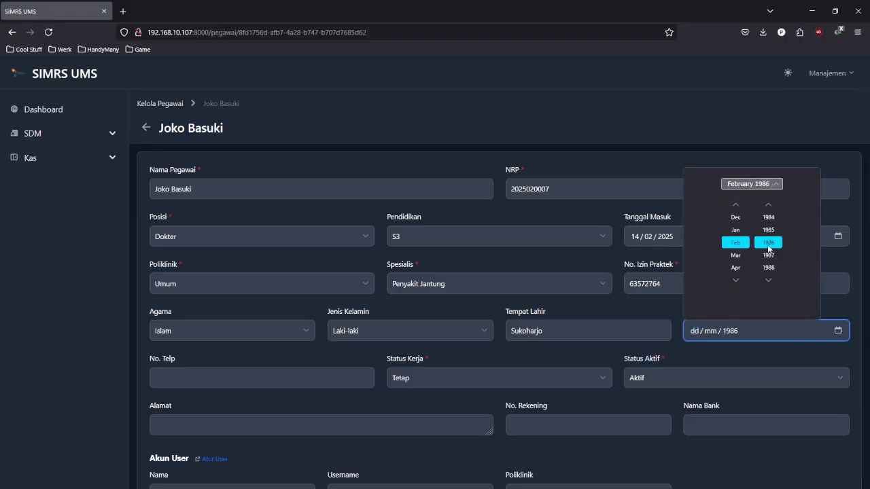
click(740, 257)
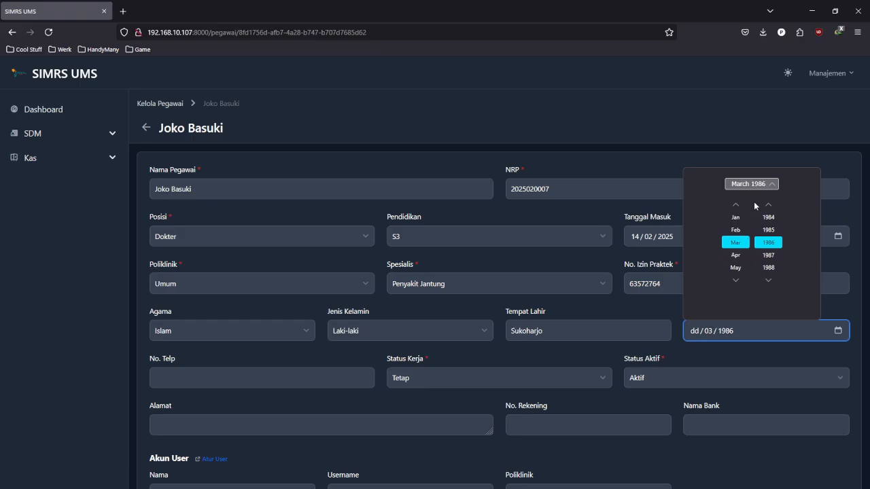
click(751, 184)
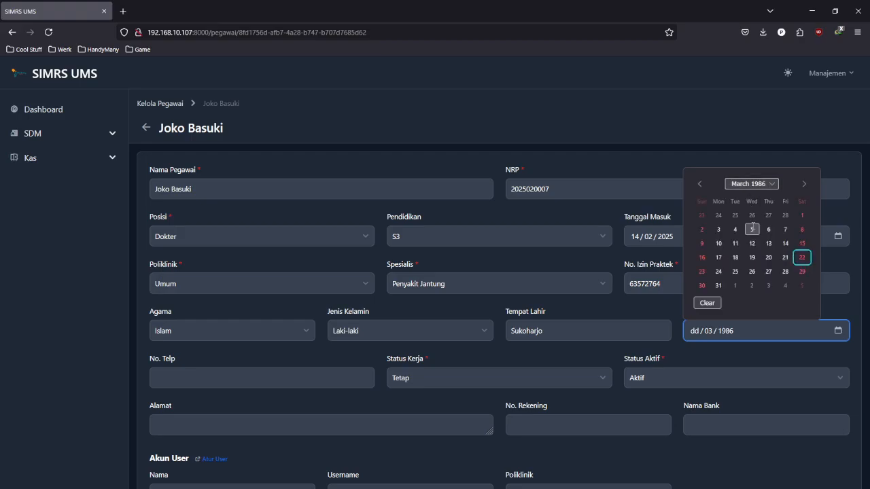
click(753, 228)
- Fill in the phone number from the suggestion and keep the work status as Tetap
click(335, 382)
text(089)
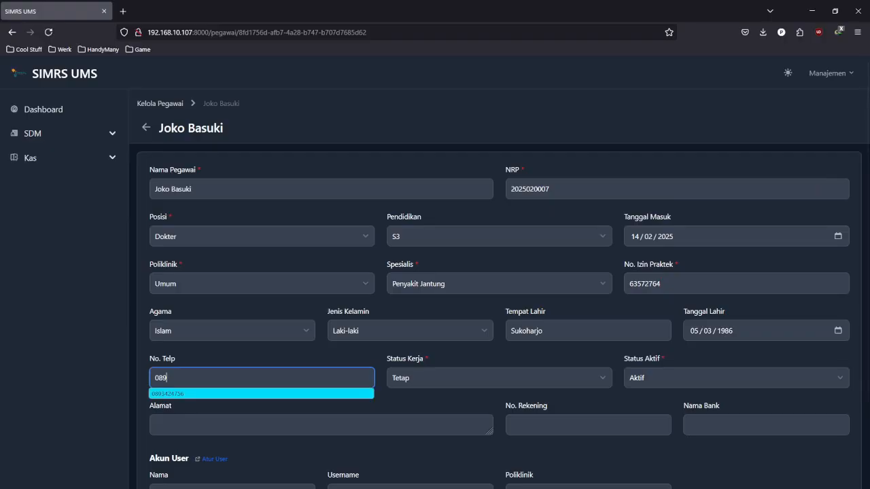
key(Return)
click(463, 382)
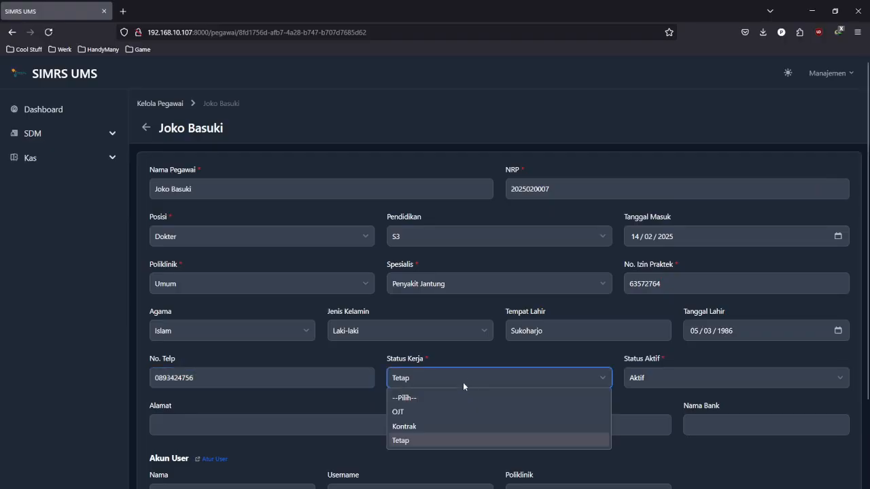
click(468, 440)
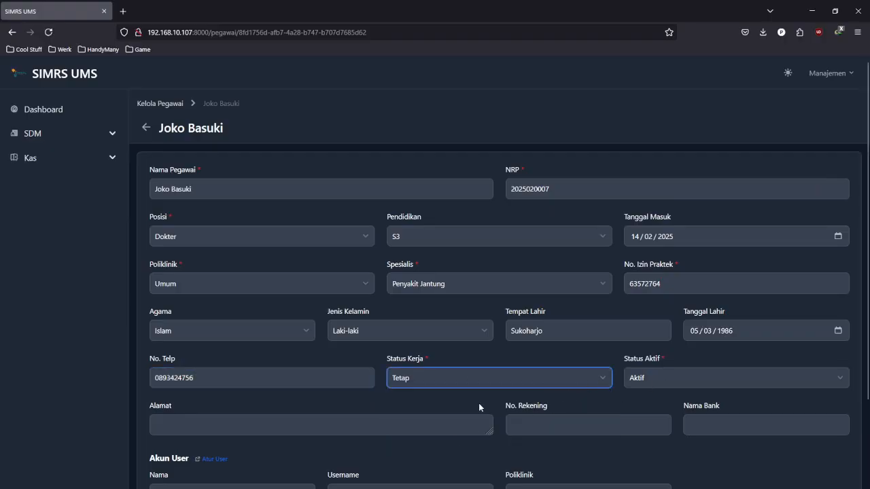
scroll(378, 425, down, 3)
- Enter the address, bank account number and Bank Jago as bank name, then save the record
click(333, 327)
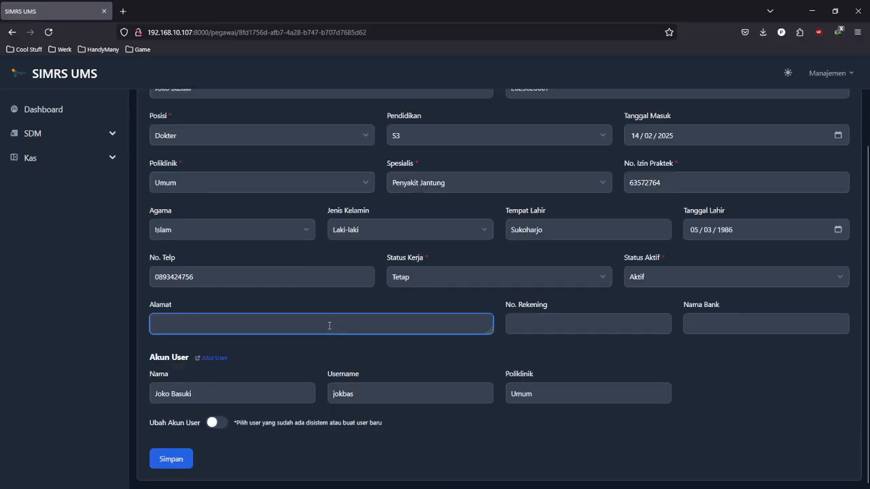
text(Jalan)
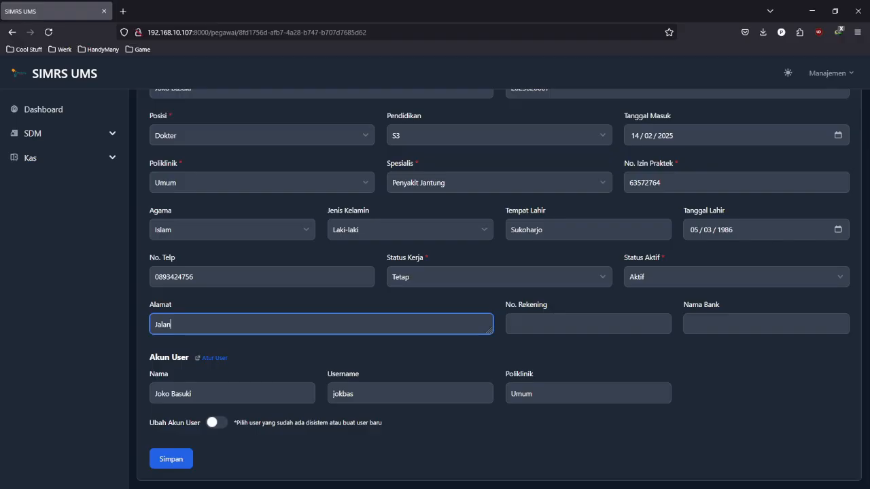
text( Saja, Sukoharkjo)
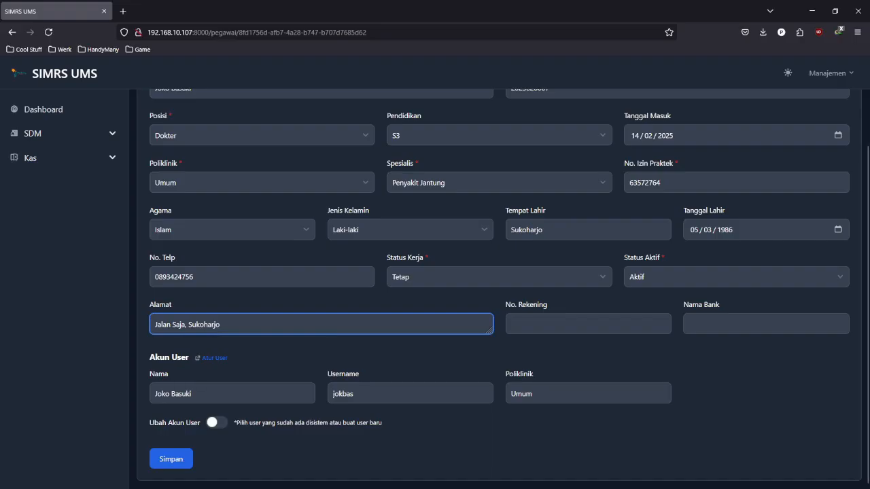
click(620, 321)
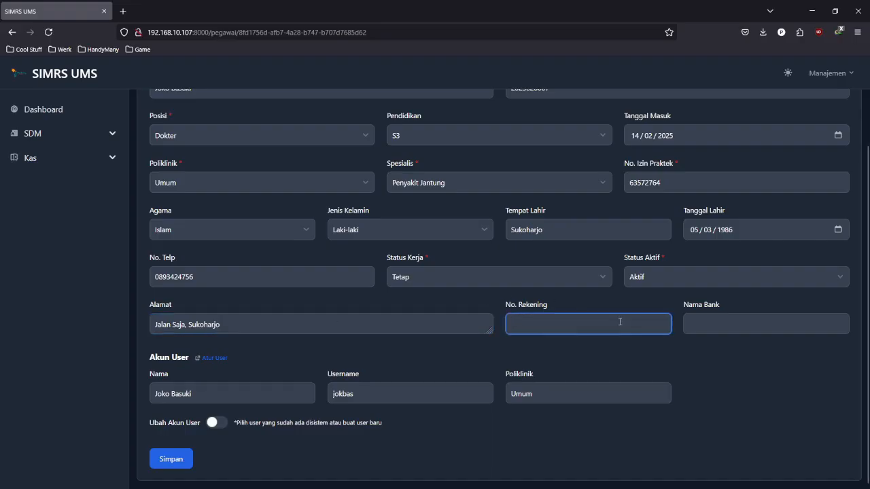
text(0876)
key(BackSpace)
key(BackSpace)
key(BackSpace)
key(BackSpace)
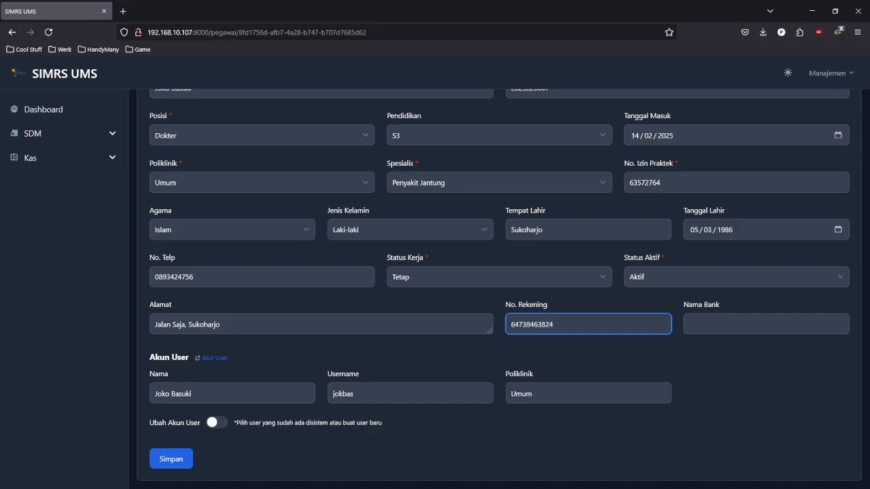
click(762, 328)
text(B)
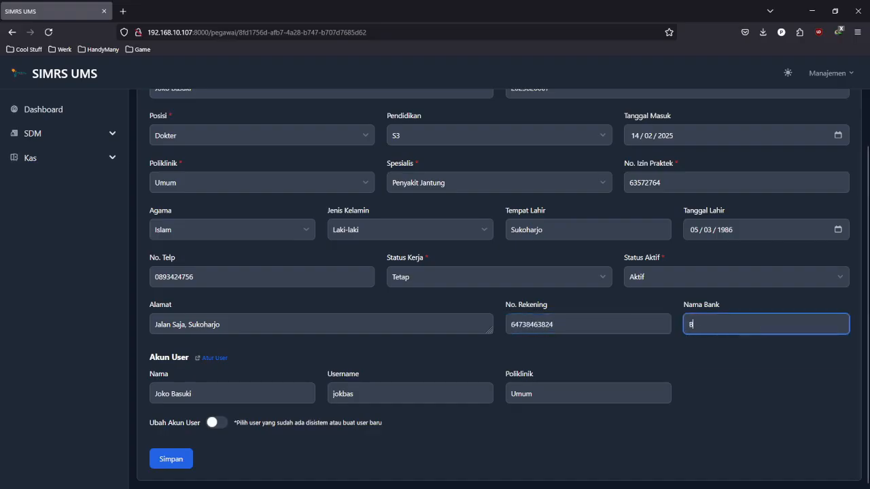
text(an)
key(Down)
key(Return)
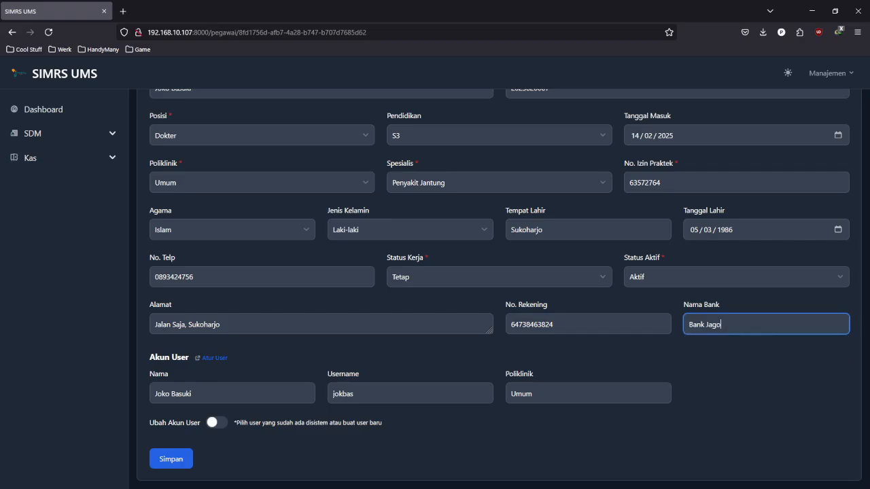
click(496, 370)
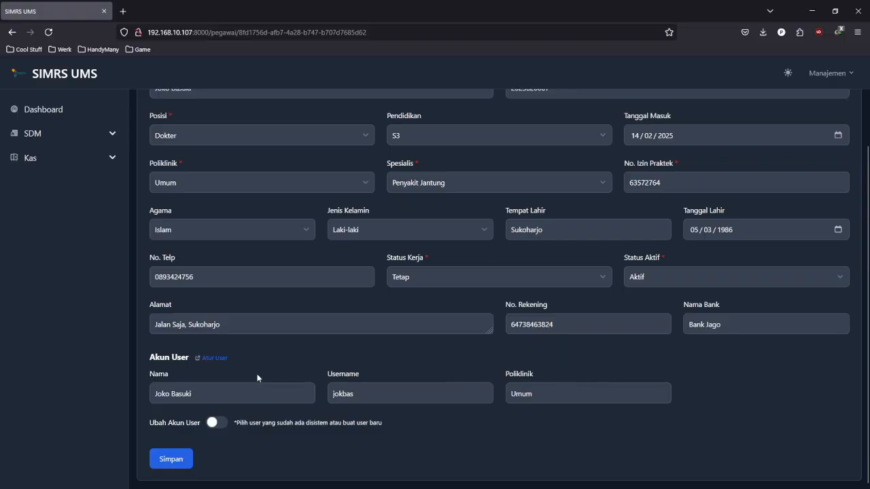
click(184, 462)
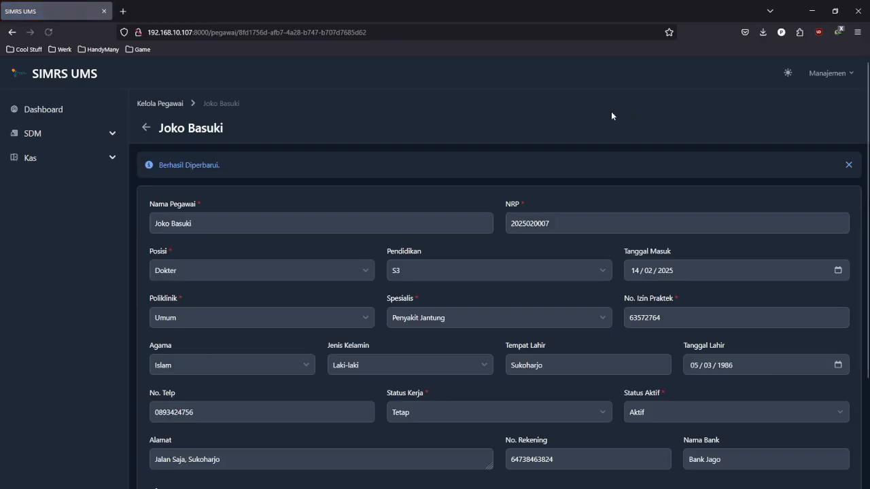
scroll(366, 198, down, 3)
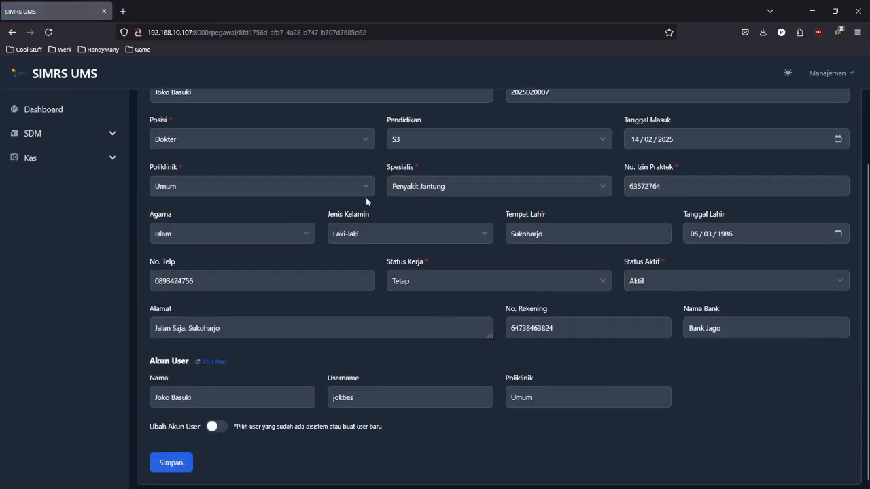
scroll(366, 197, up, 3)
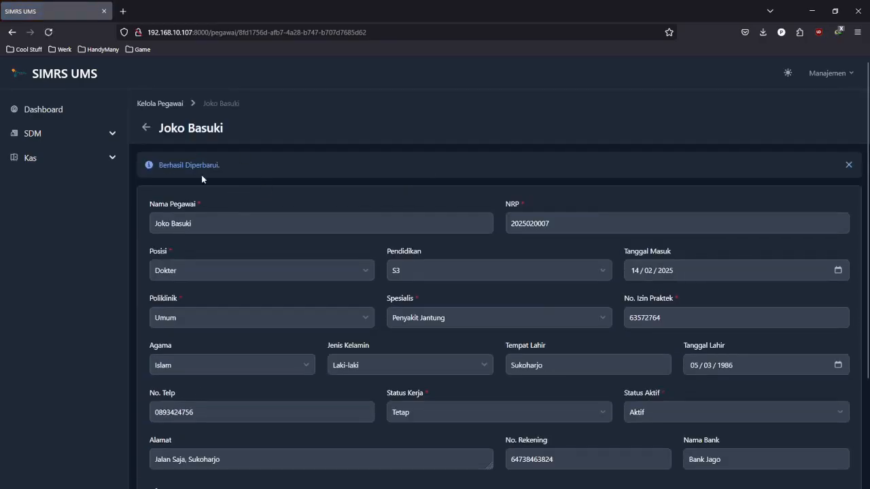
- Delete employee 7, the imported doctor, confirming with Ya and dismissing the success alert
click(147, 127)
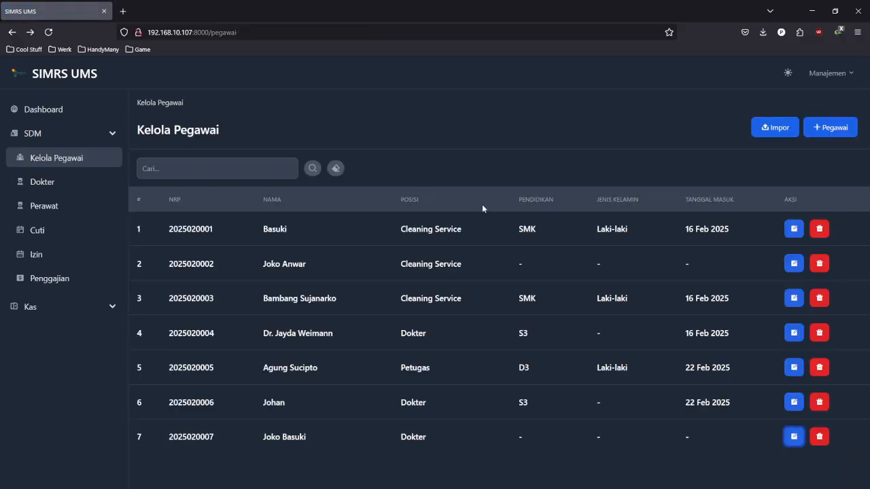
click(819, 438)
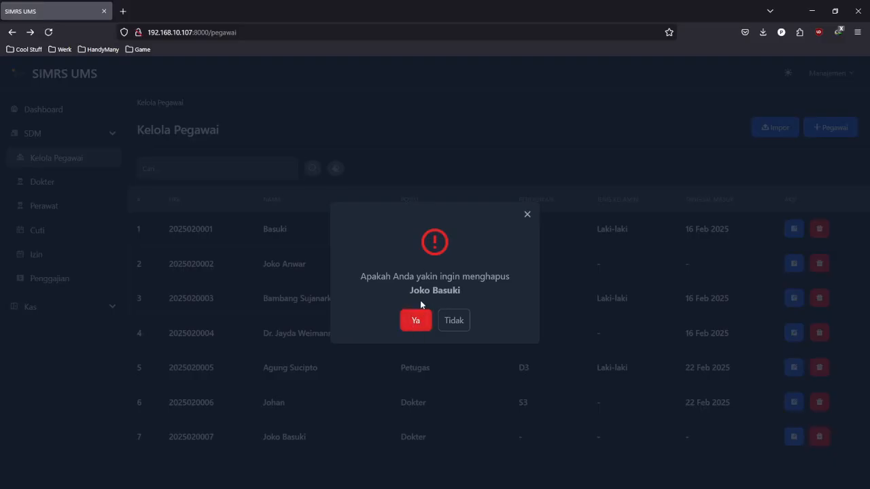
click(423, 323)
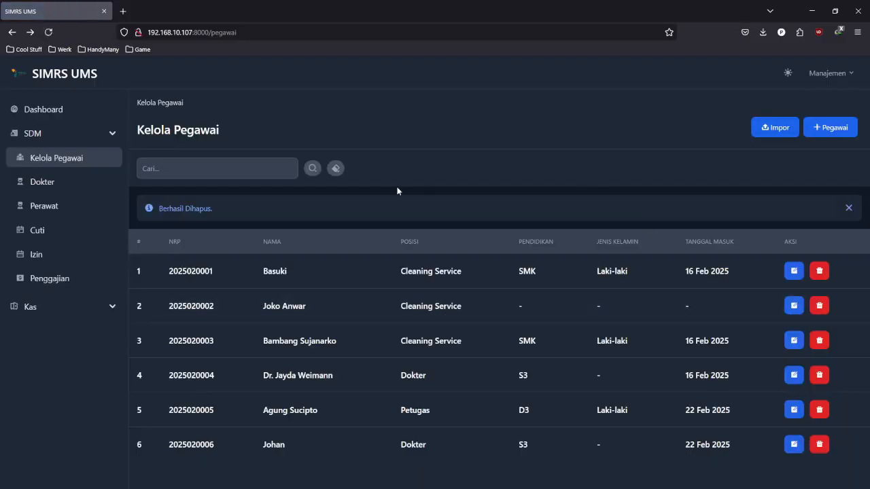
click(848, 208)
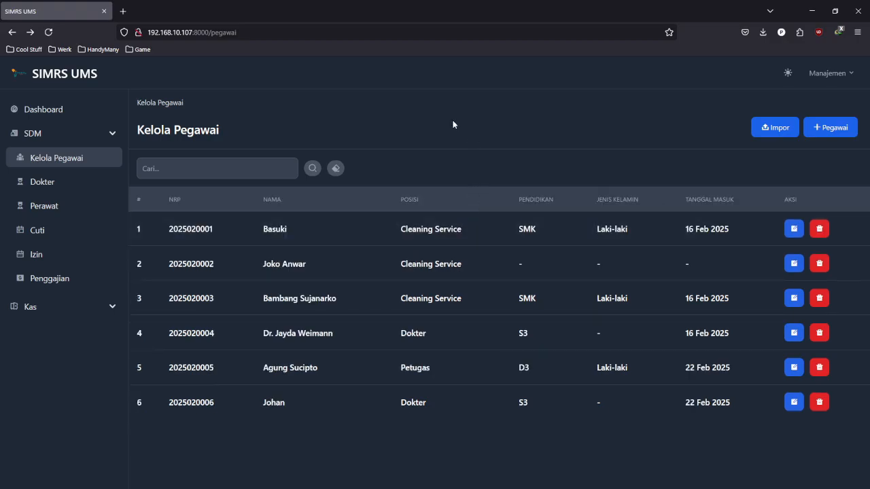
click(236, 170)
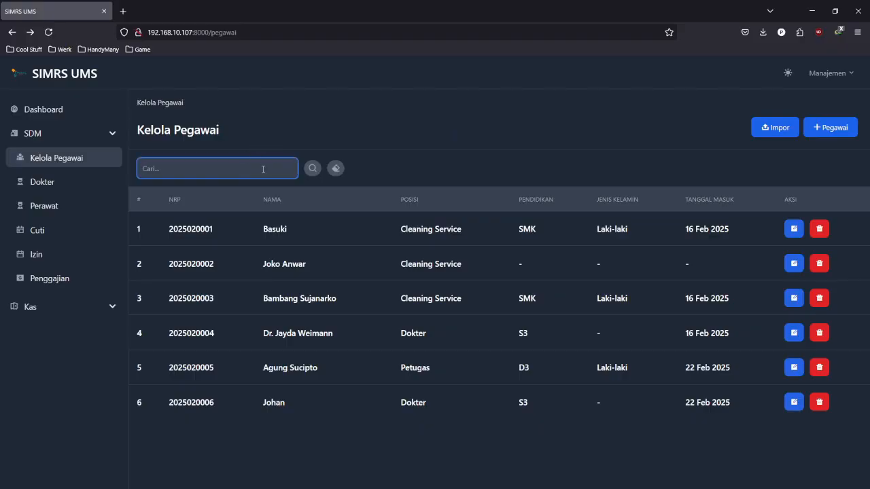
text(bambang)
click(338, 133)
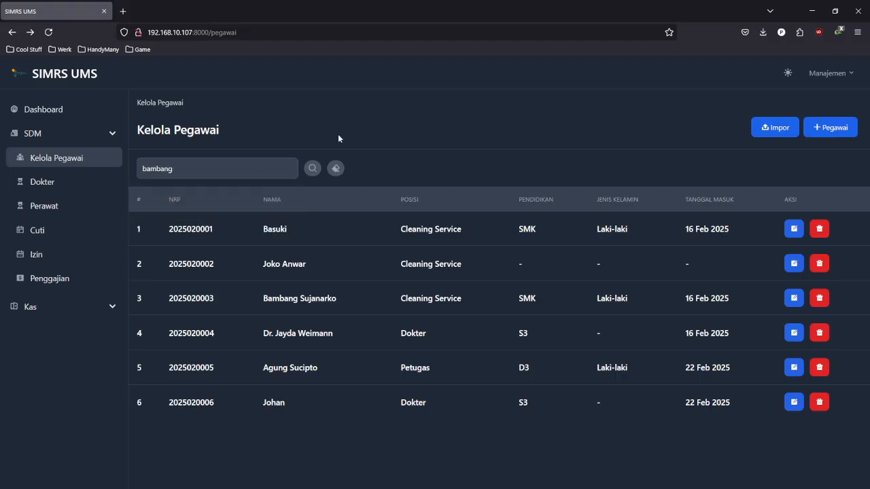
click(312, 170)
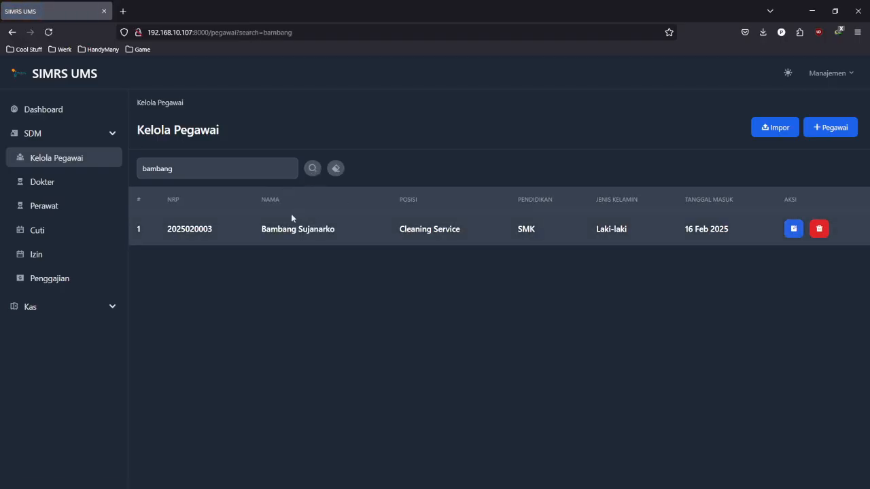
click(244, 168)
double_click(244, 167)
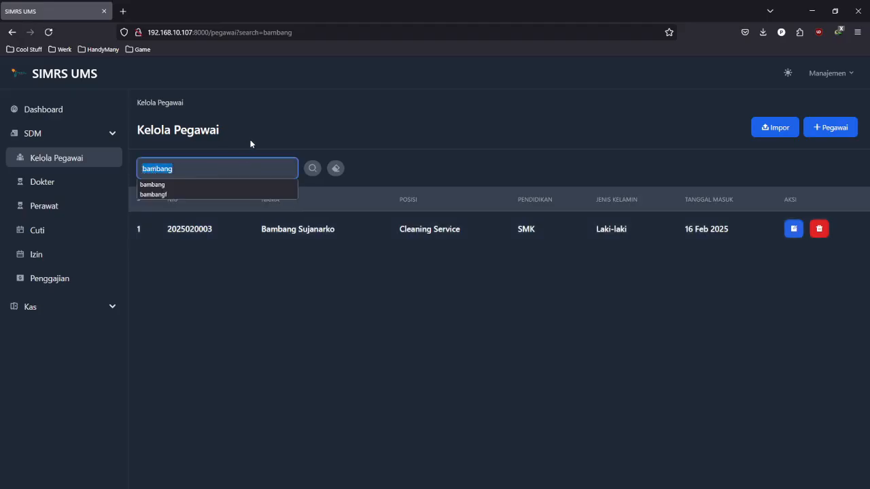
click(251, 140)
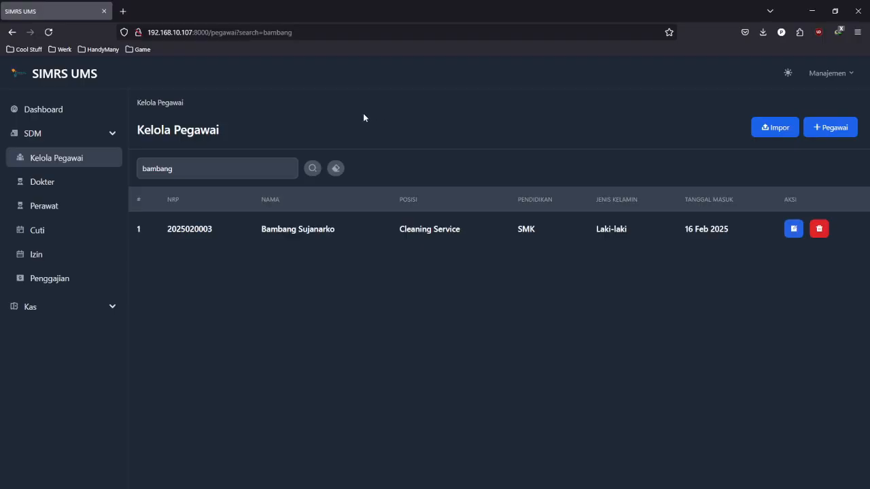
click(337, 168)
click(674, 367)
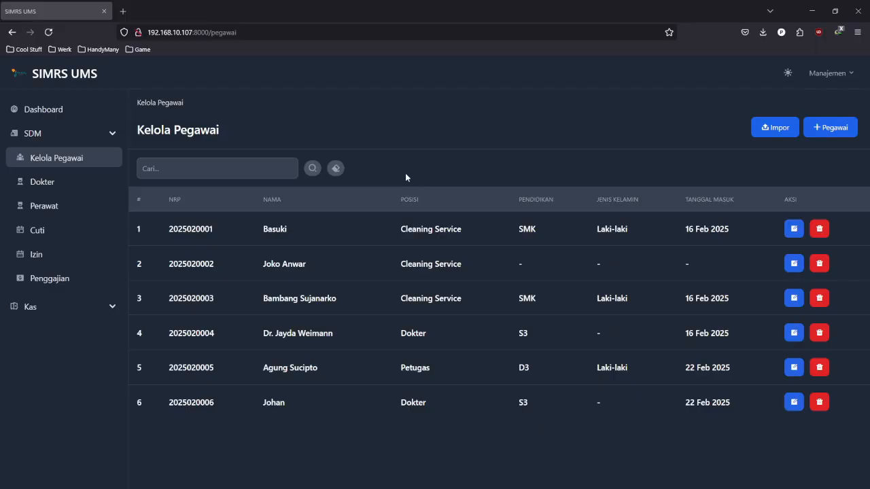
- Review the Dokter list, viewing the second doctor's record and cancelling its deletion
click(97, 183)
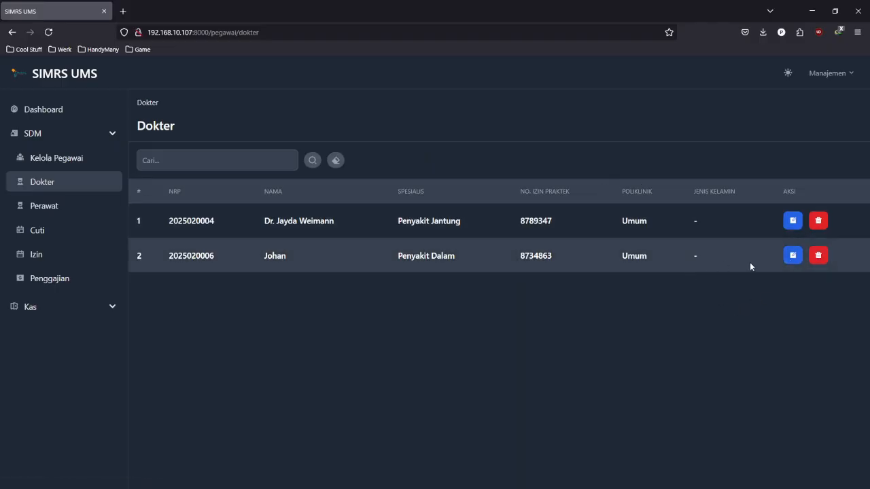
click(793, 257)
scroll(508, 212, down, 2)
scroll(516, 207, up, 2)
scroll(522, 207, down, 2)
scroll(406, 183, up, 2)
click(145, 127)
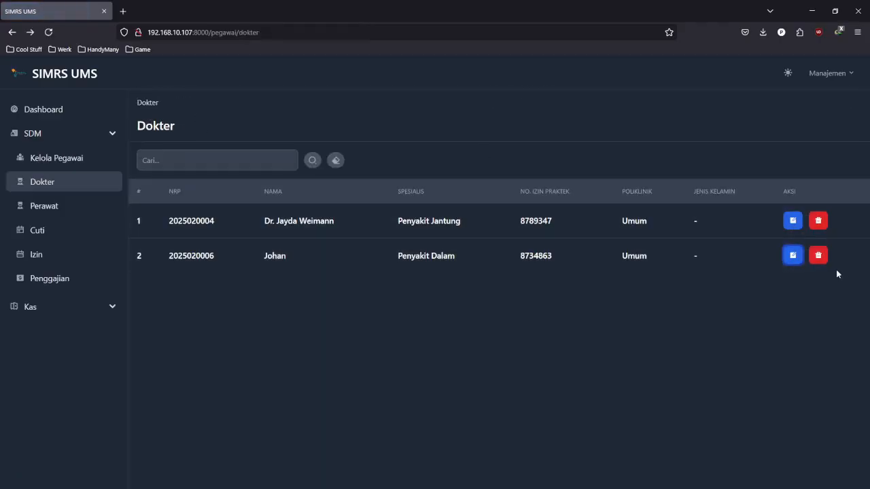
click(812, 252)
click(528, 215)
- Reset the doctor search, check the Perawat list, then show the Cuti leave page
click(258, 163)
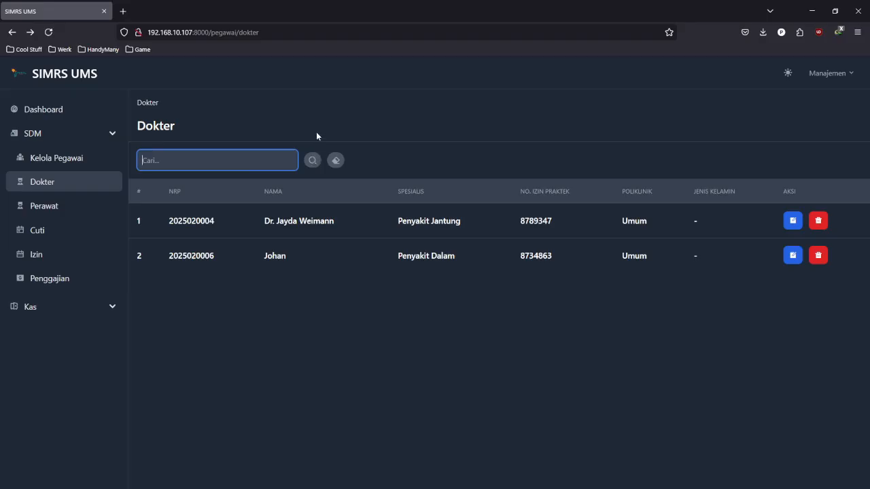
click(337, 159)
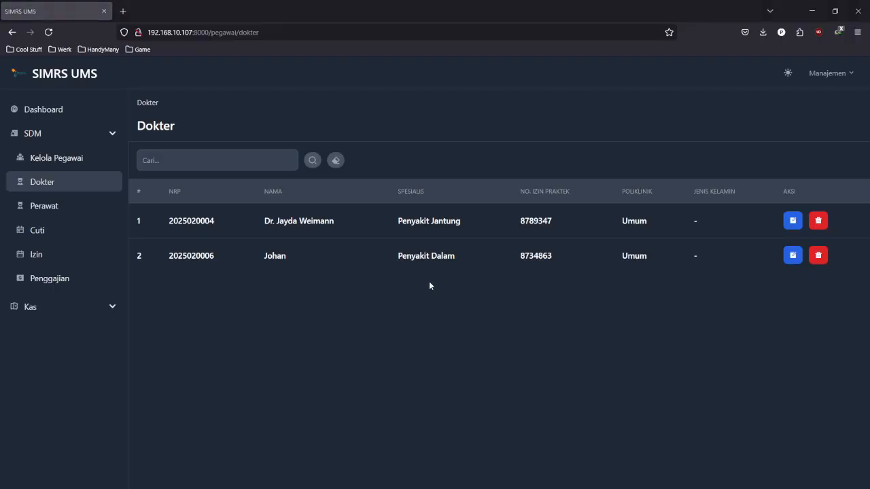
click(85, 209)
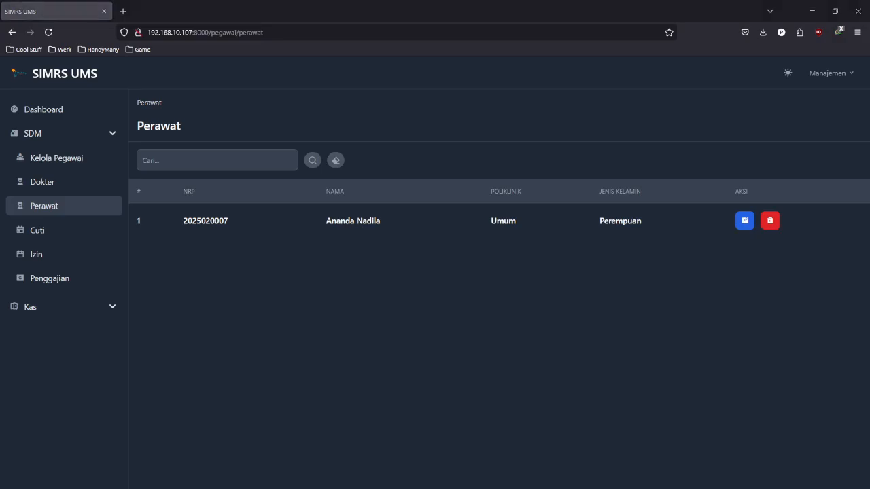
click(50, 234)
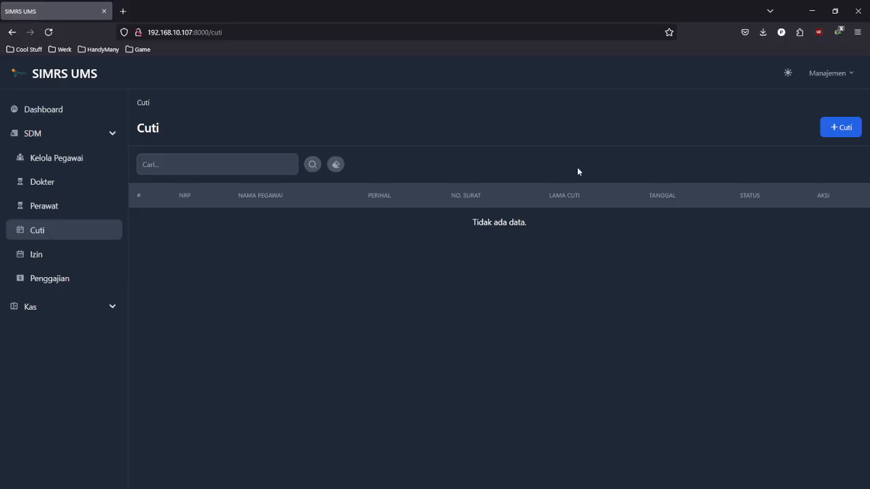
- Start a new leave request for the employee with subject 'Liburan' and letter number 3478342
click(832, 130)
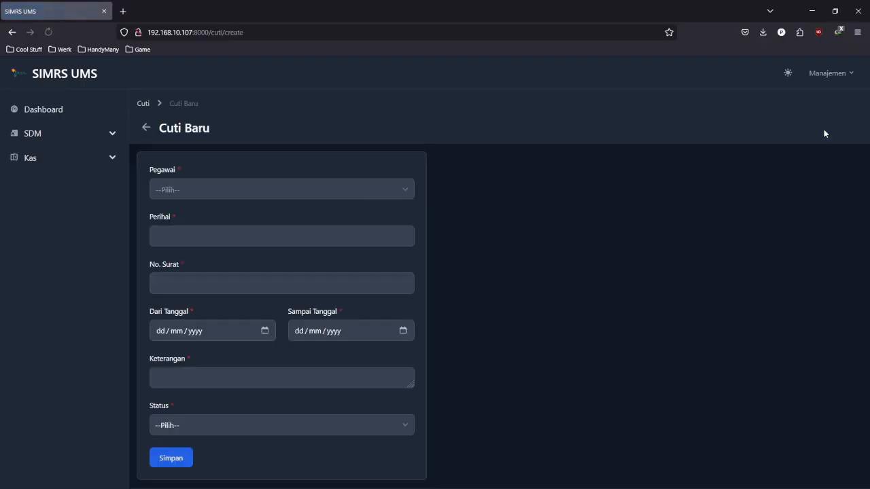
click(382, 189)
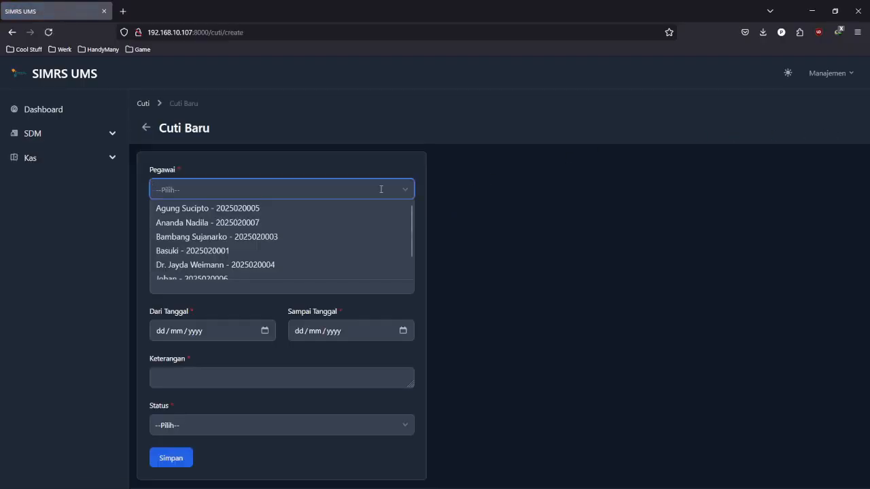
text(bas)
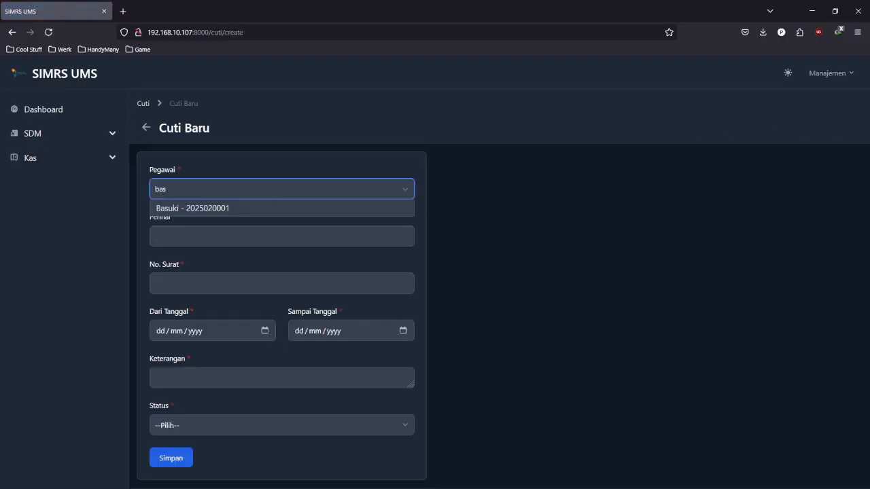
text(u)
click(365, 207)
click(346, 231)
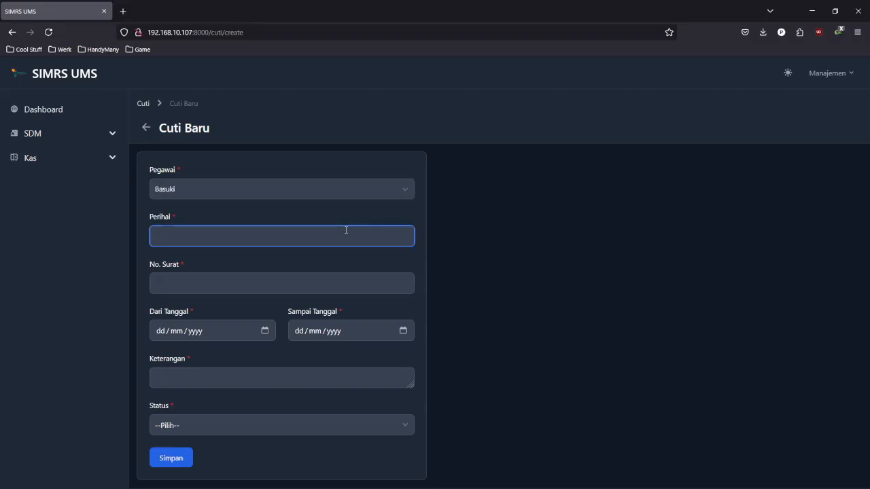
text(Liburan)
click(327, 293)
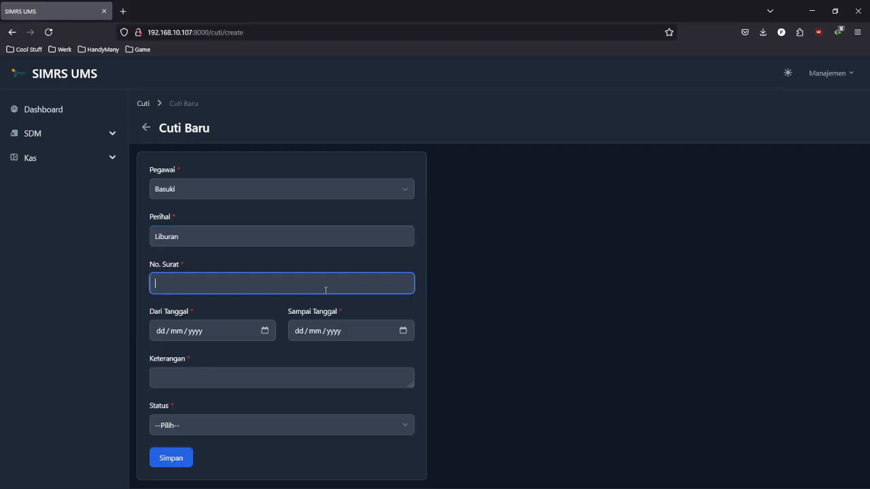
text(3478342)
- Set the leave dates from 24/02/2025 to 28/02/2025 with the note 'Cuti Liburan'
click(264, 331)
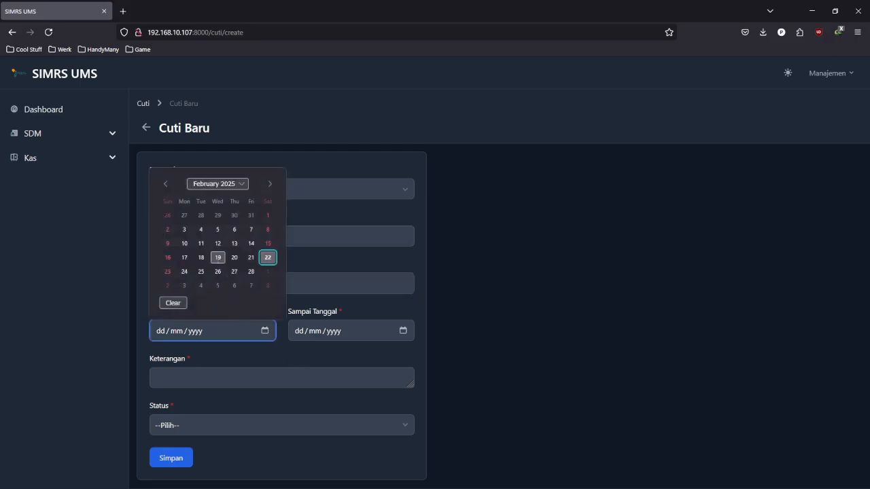
click(183, 273)
click(403, 331)
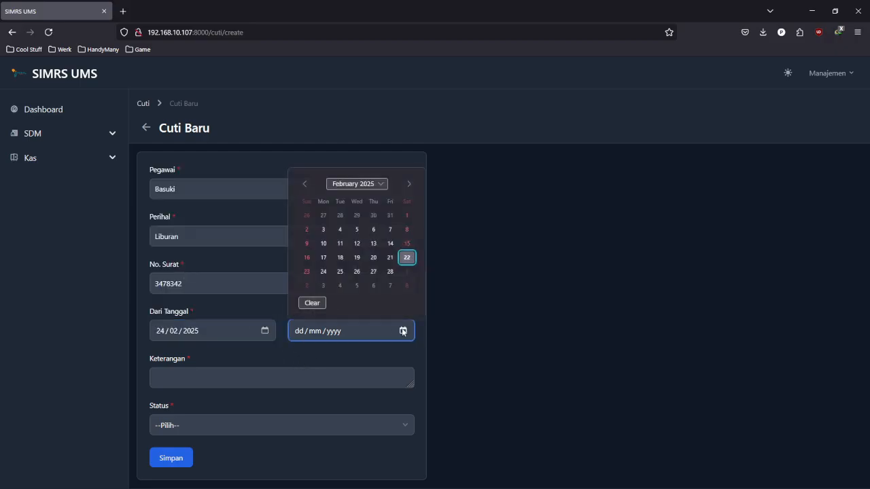
click(390, 272)
click(343, 387)
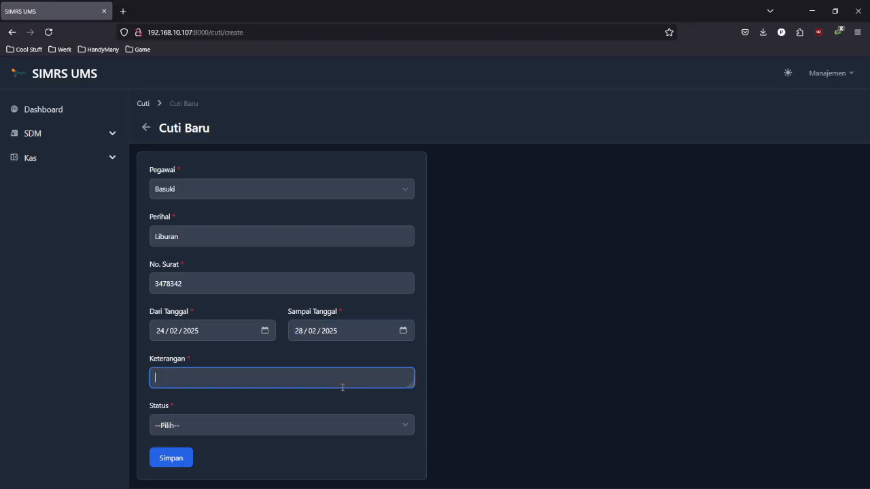
text(Cuti Libu)
key(BackSpace)
key(BackSpace)
key(BackSpace)
text(iu)
key(BackSpace)
text(buran)
- Choose leave type Cuti Tahunan and save, checking the 'Berhasil disimpan' notice
click(365, 428)
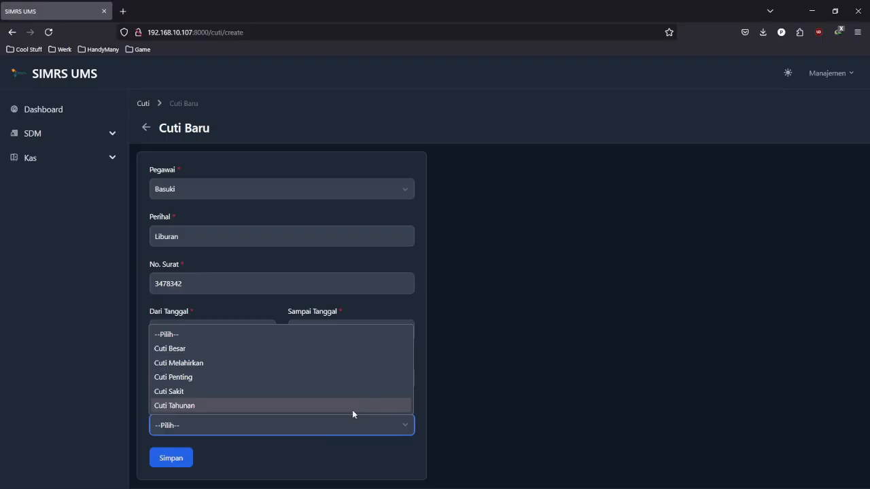
click(352, 410)
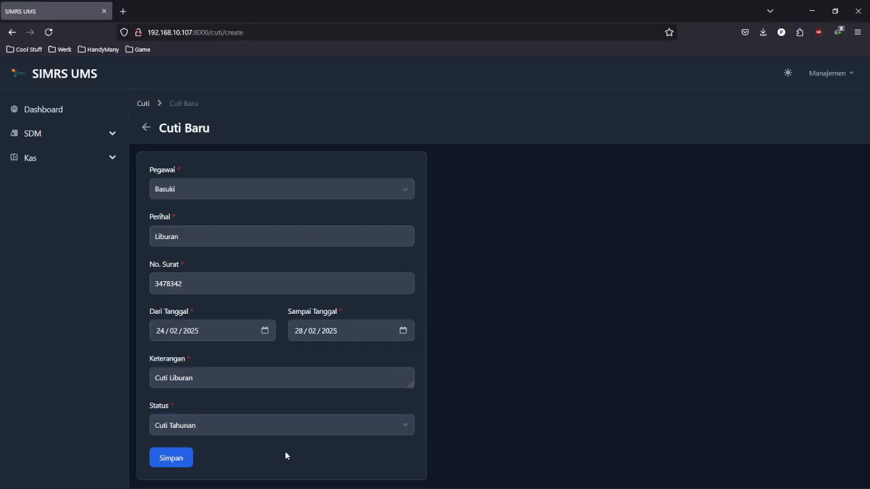
click(183, 462)
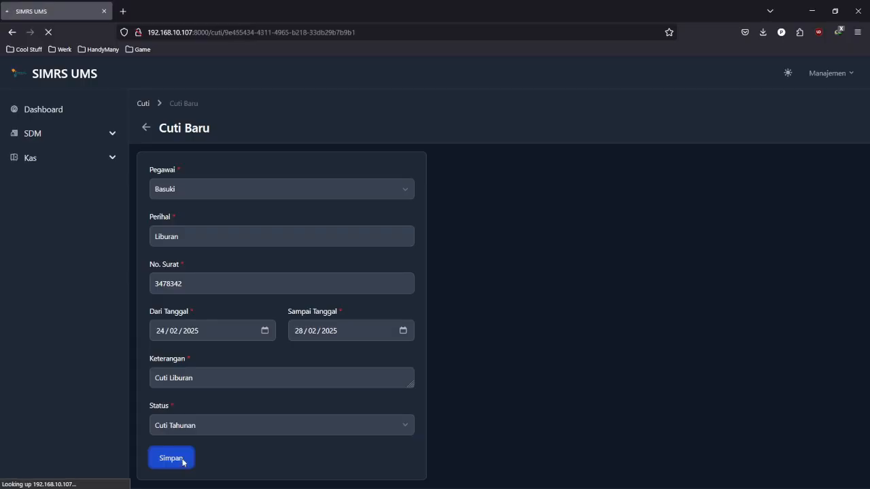
scroll(303, 125, down, 1)
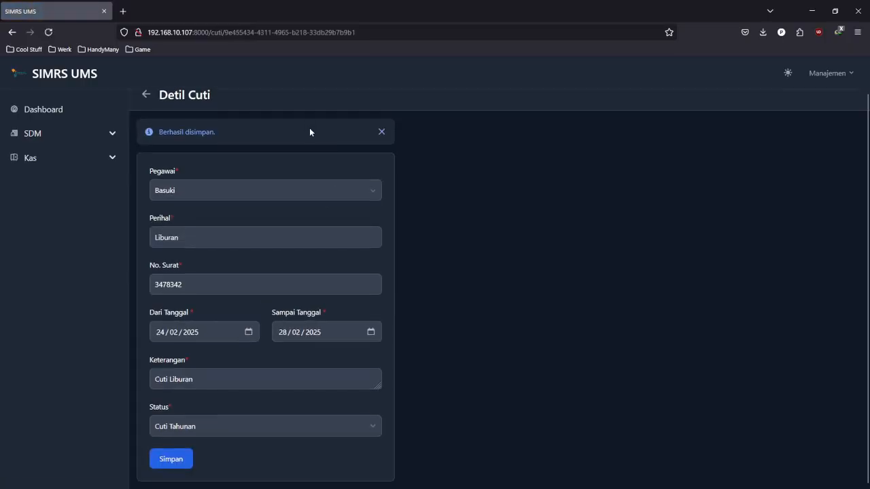
scroll(370, 162, up, 1)
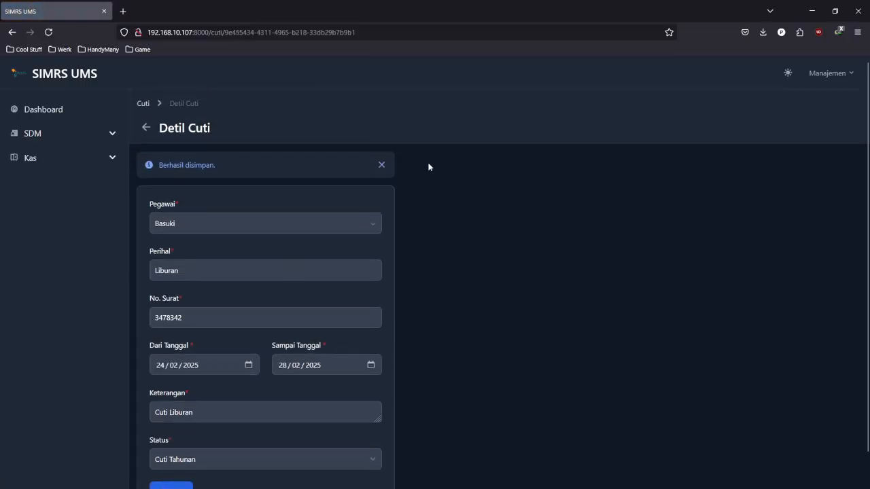
- Dismiss the saved notice, return to the Cuti list, and reopen the Liburan leave for editing
click(382, 166)
click(143, 103)
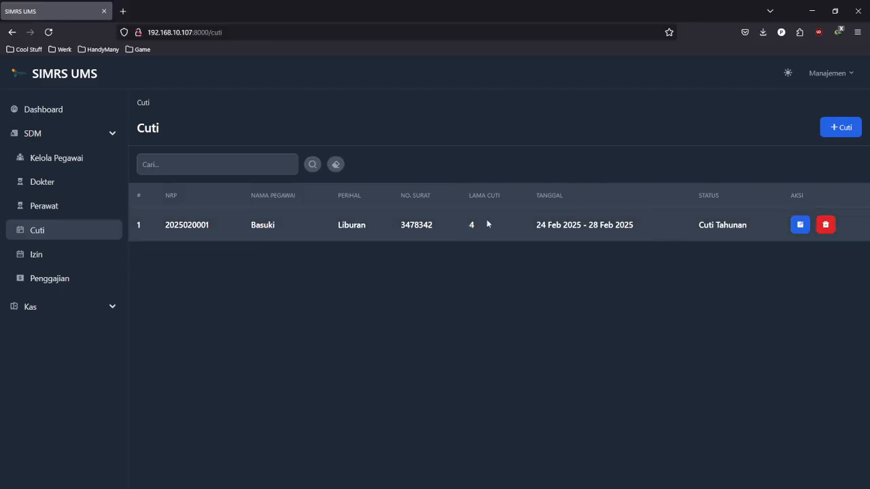
click(801, 226)
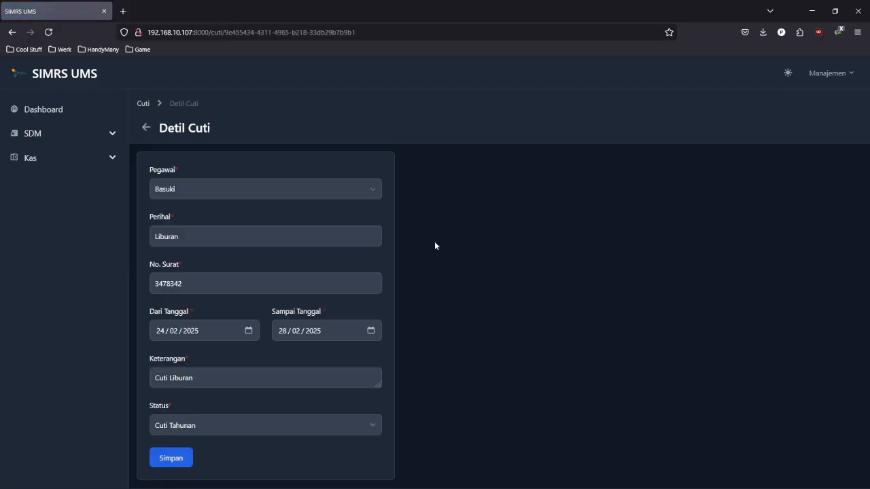
- Change the subject to 'Liburan Cuti', letter number to 347834289, and end date to 01/03/2025
click(312, 233)
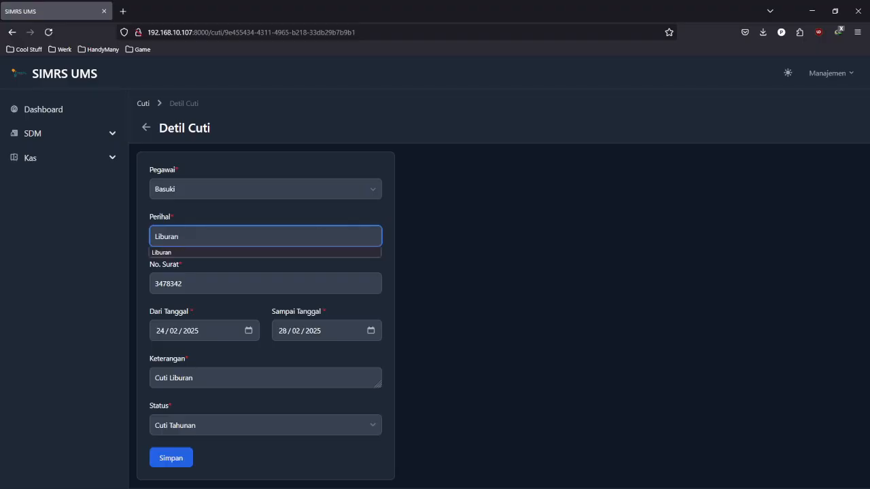
text(C)
key(BackSpace)
text(Cuti)
click(253, 292)
text(89)
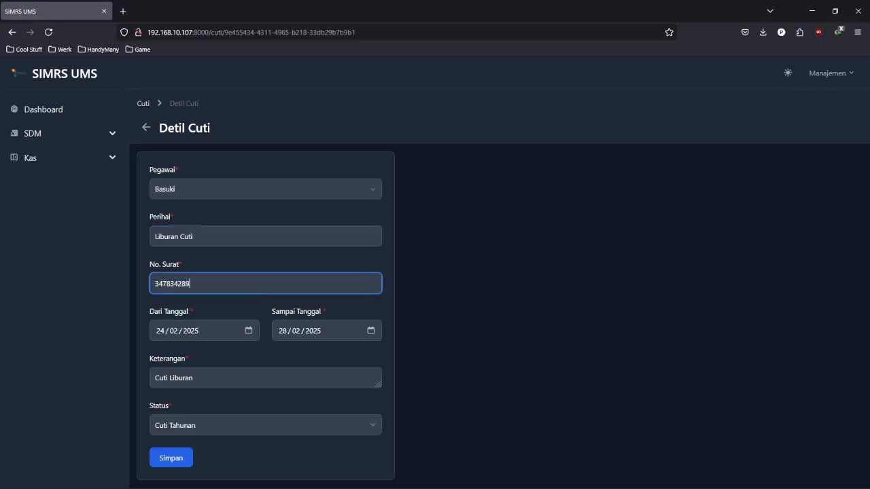
click(371, 331)
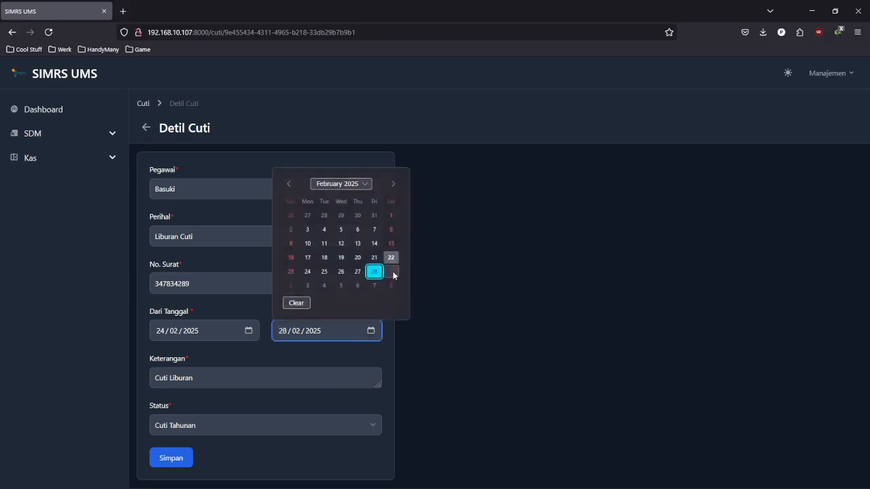
click(393, 273)
- Save the edited leave, dismiss the notice, and go back to the Cuti list
click(293, 379)
click(215, 454)
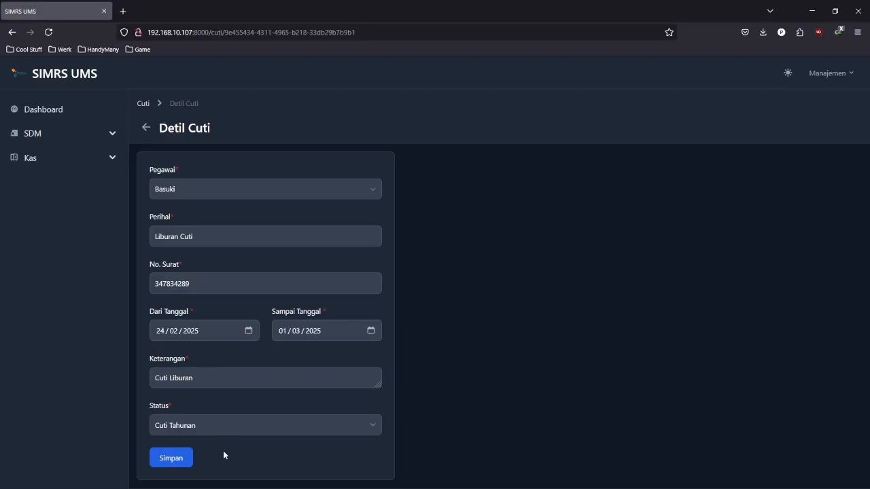
click(178, 457)
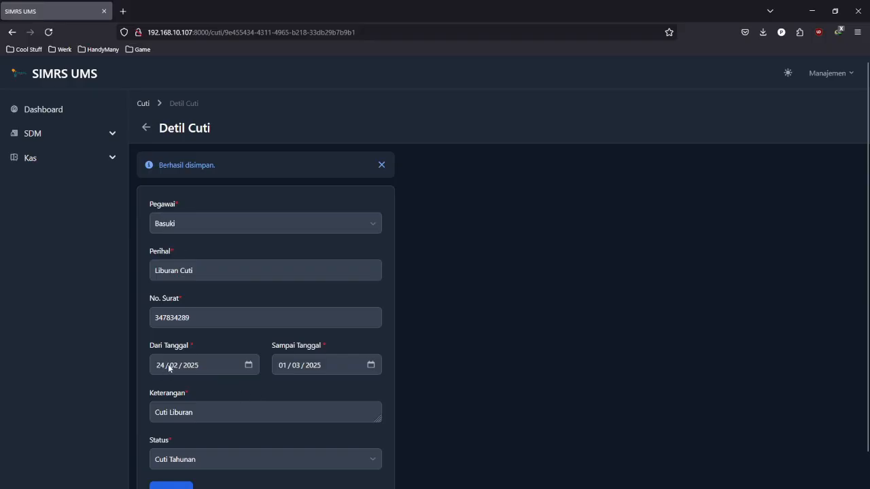
click(205, 273)
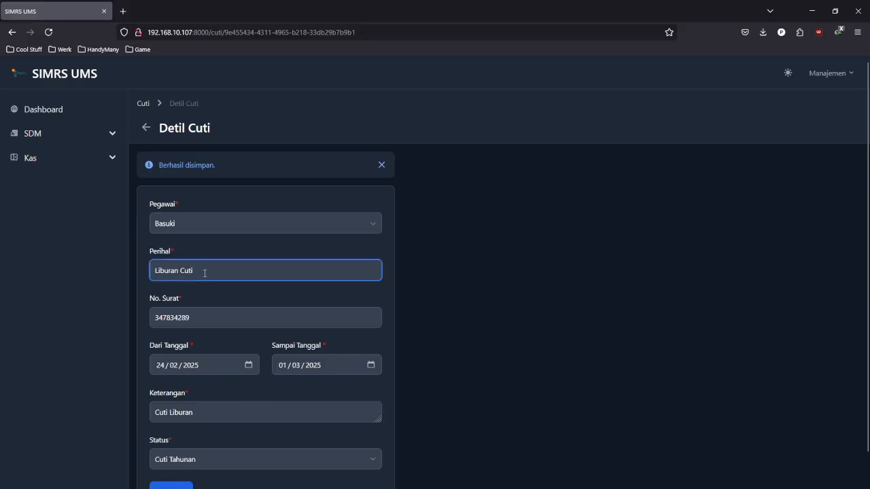
click(381, 165)
click(146, 104)
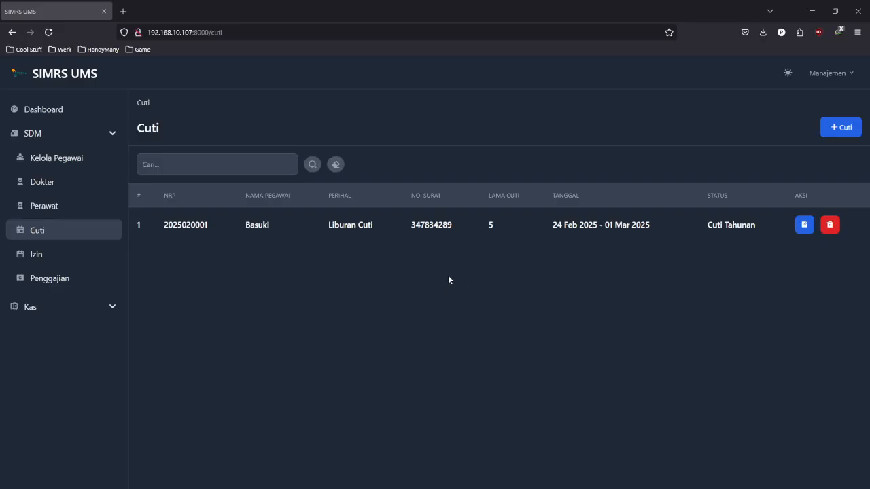
- Search the leave list for the employee's name, then clear the search
click(216, 160)
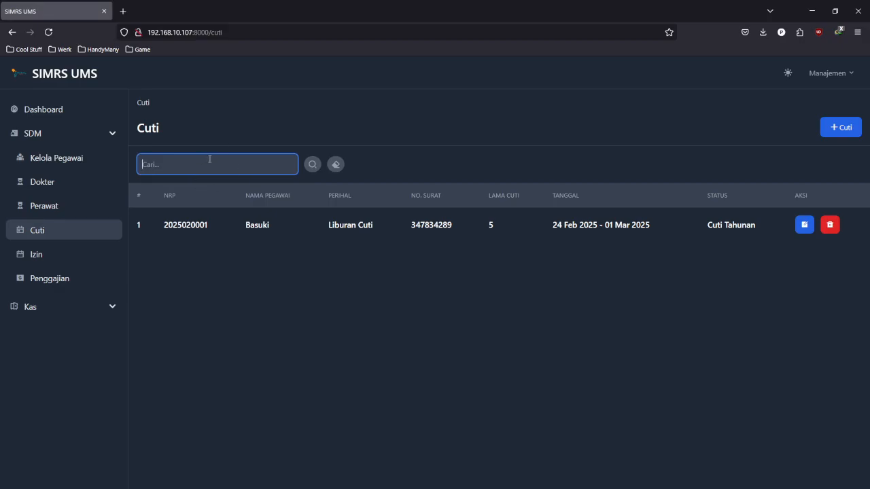
text(basuki)
click(312, 164)
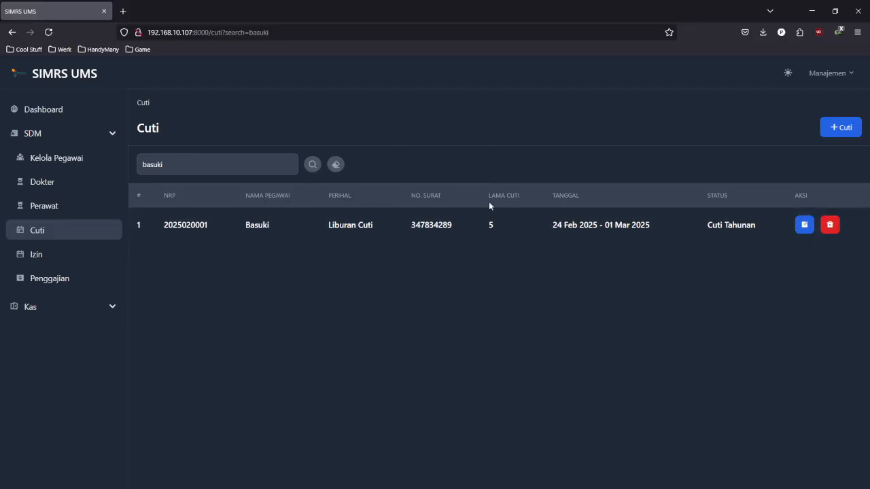
click(342, 168)
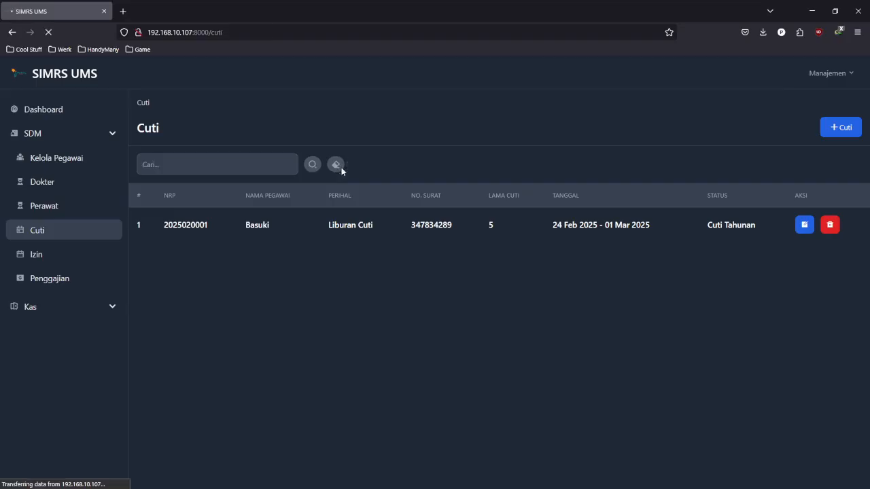
- Delete the 'Liburan Cuti' leave record with Ya and dismiss the deletion notice
click(204, 164)
click(405, 126)
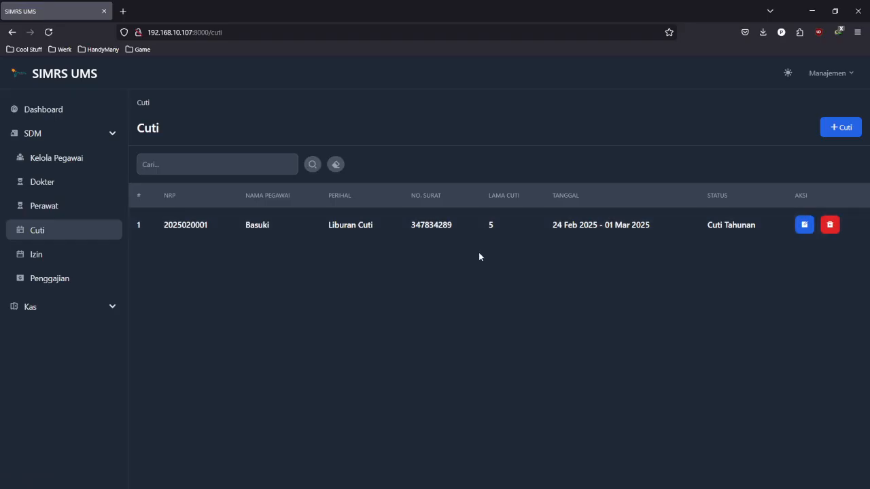
click(830, 225)
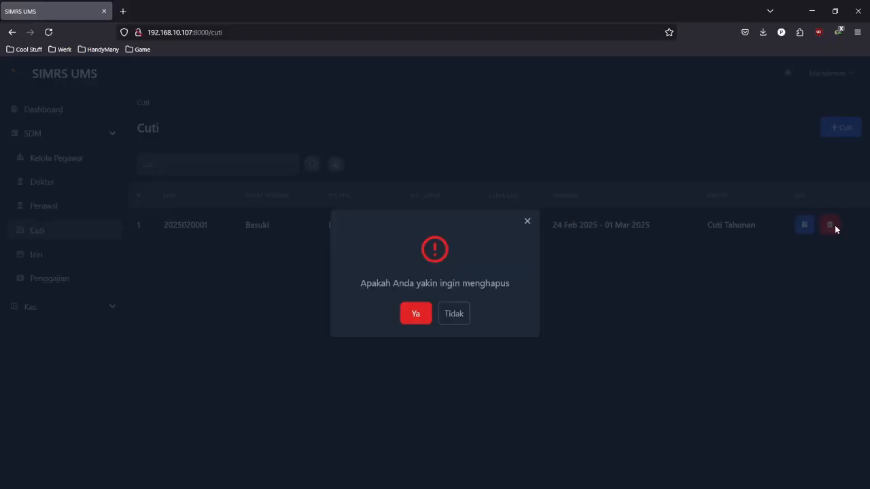
click(416, 325)
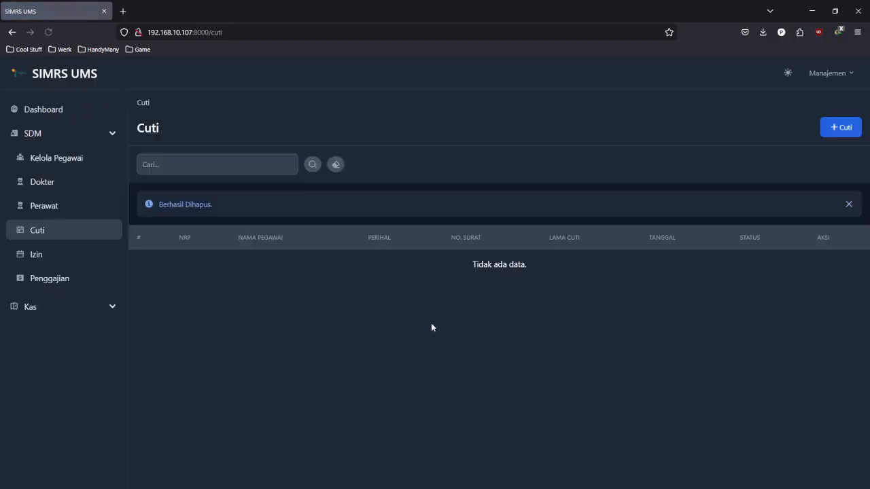
click(849, 204)
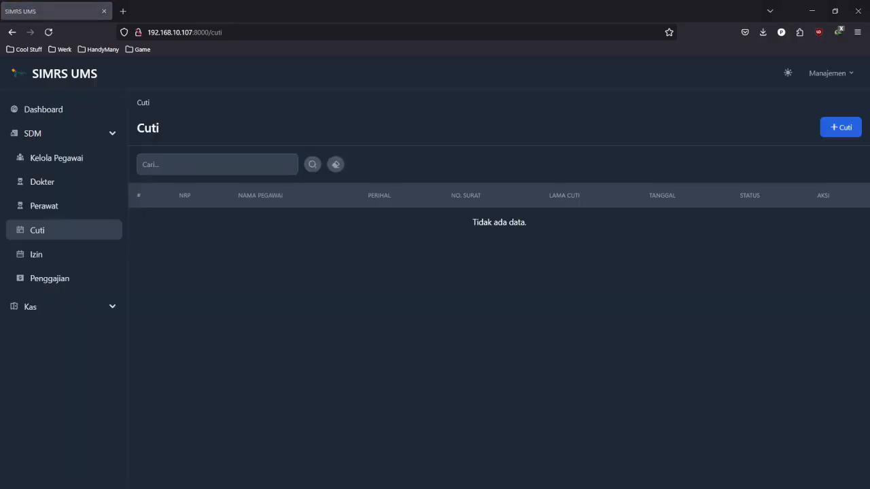
- Start a new Izin permit for an employee dated 22/02/2025, from 10.00 to 14.00
click(85, 254)
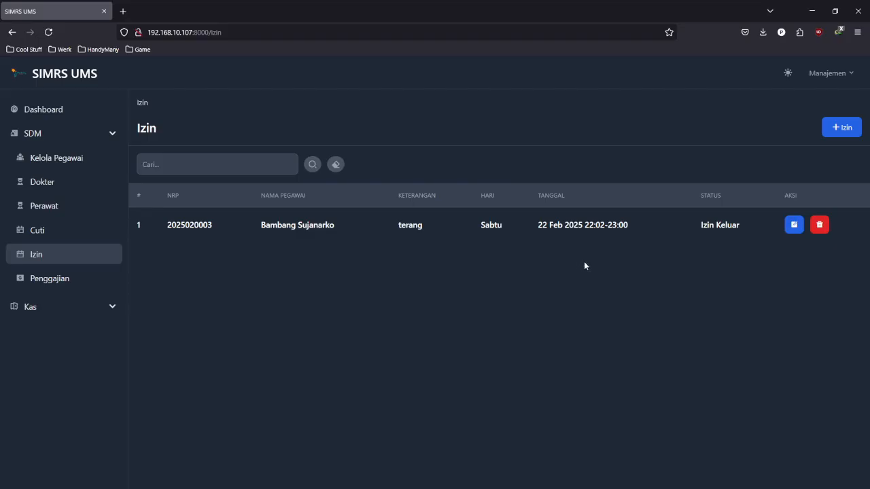
click(839, 134)
click(378, 192)
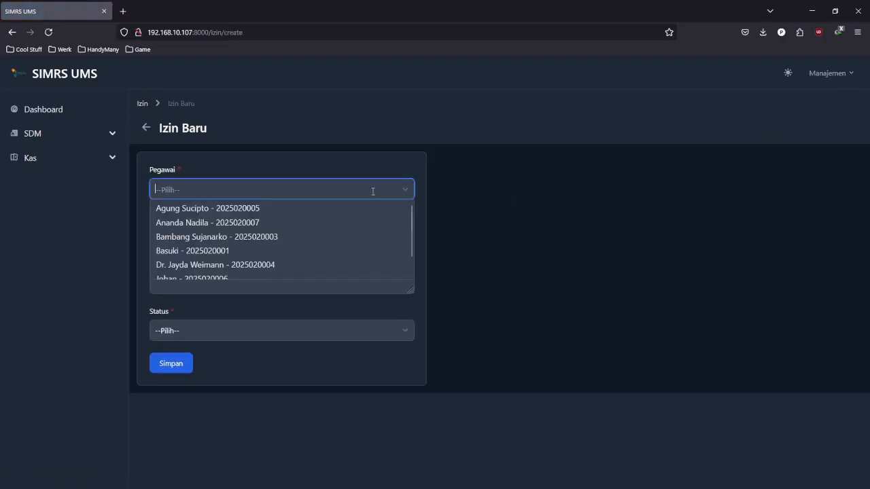
scroll(298, 238, down, 1)
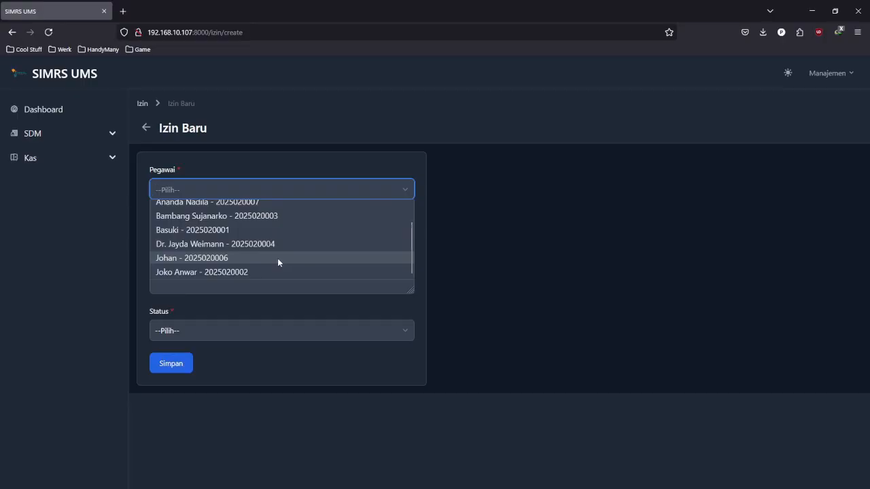
click(277, 258)
click(264, 236)
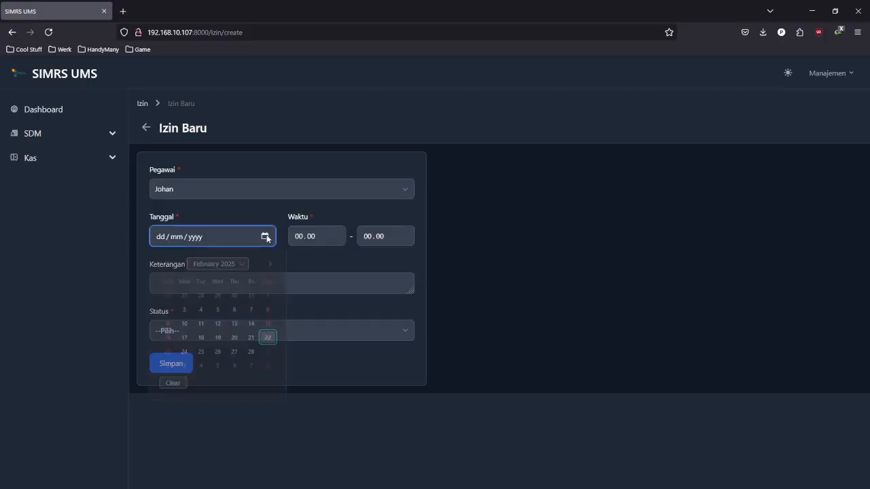
click(269, 336)
click(323, 236)
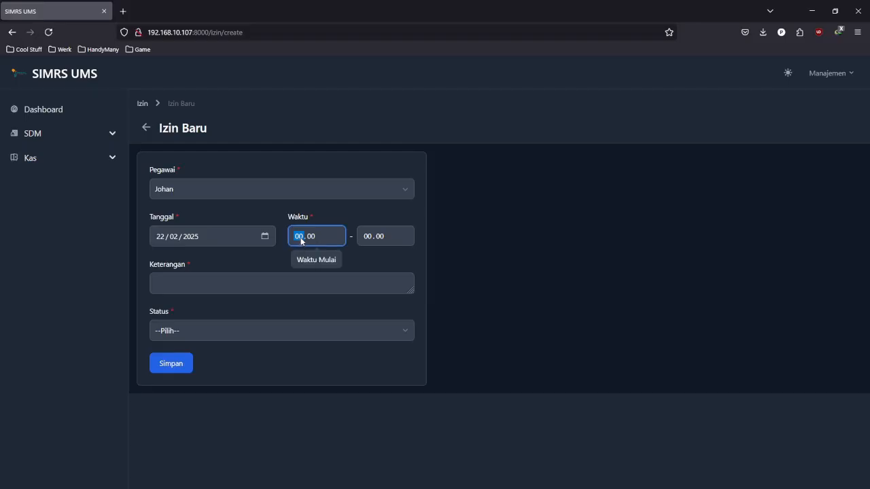
text(10)
click(395, 239)
text(14)
- Describe it as 'Izin pulang sebentar', set status Izin Pulang, and save
click(332, 293)
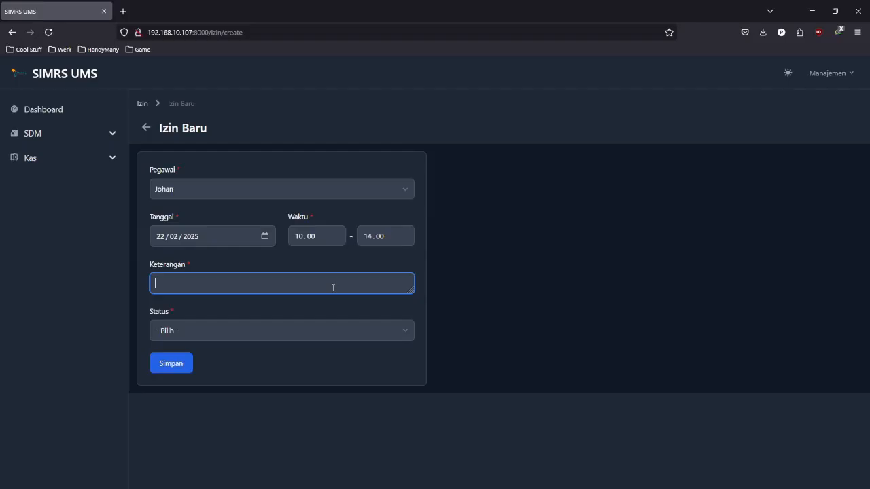
text(Izin pulang sebentar)
click(408, 329)
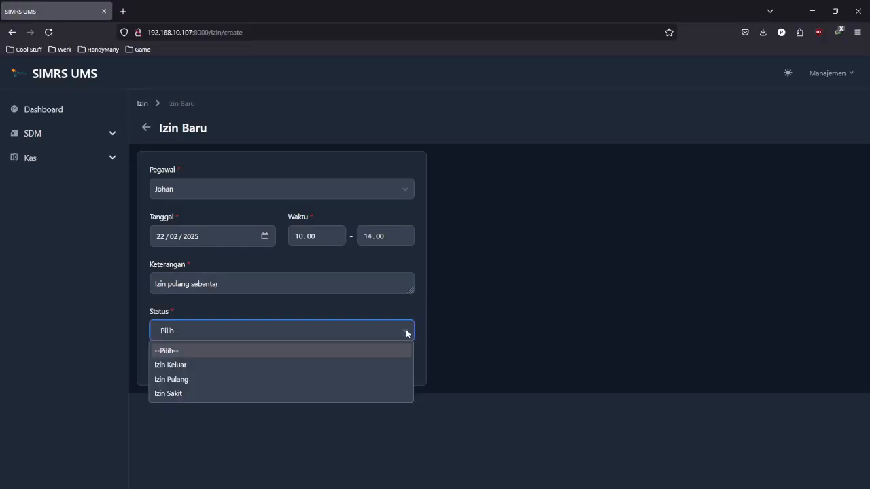
click(283, 381)
click(182, 365)
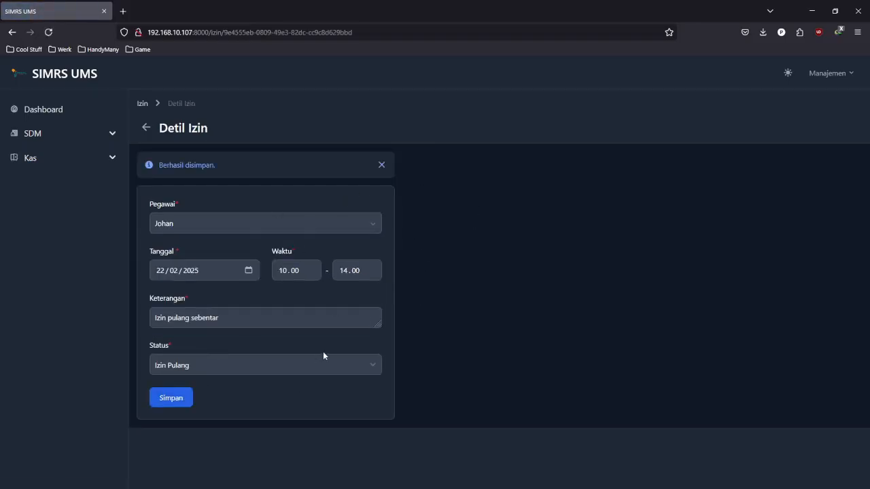
click(381, 165)
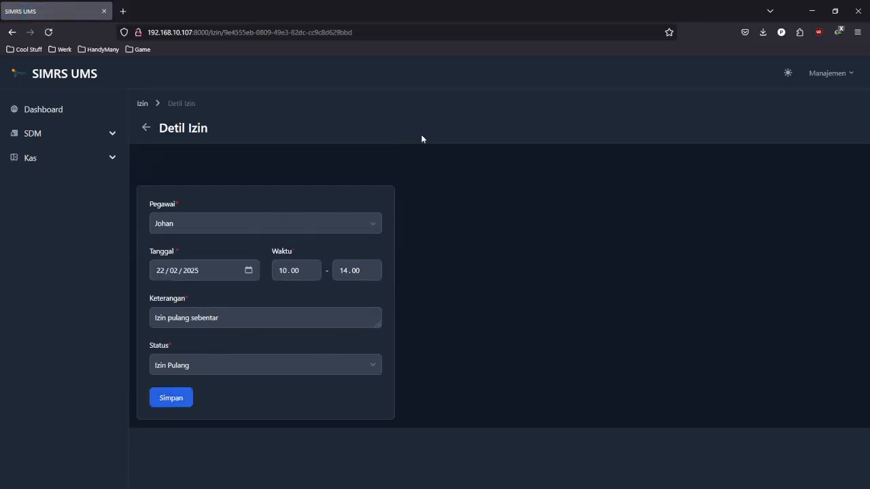
- Edit the permit to end at 15.00 with description 'Izin pulang', save, and return to the Izin list
click(142, 104)
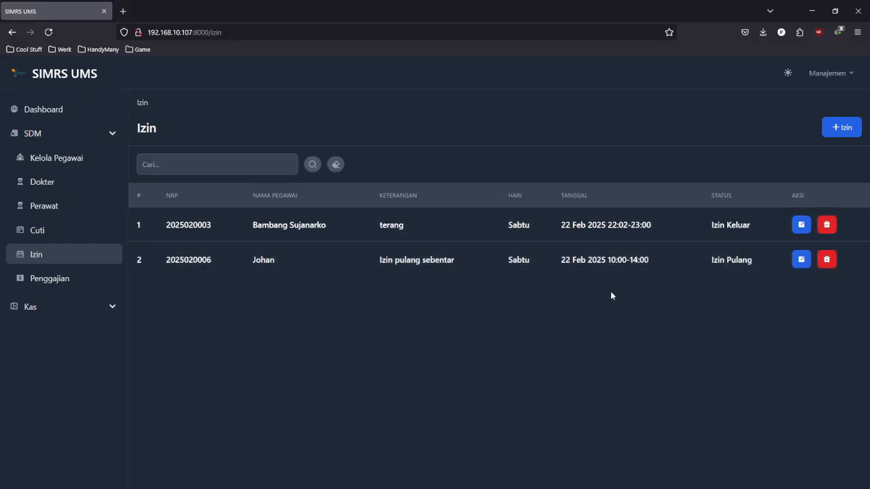
click(801, 260)
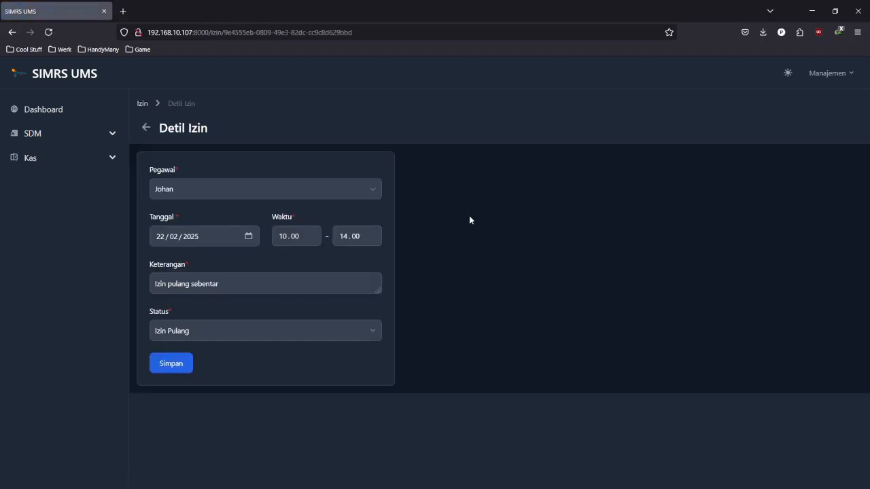
key(shift+Tab)
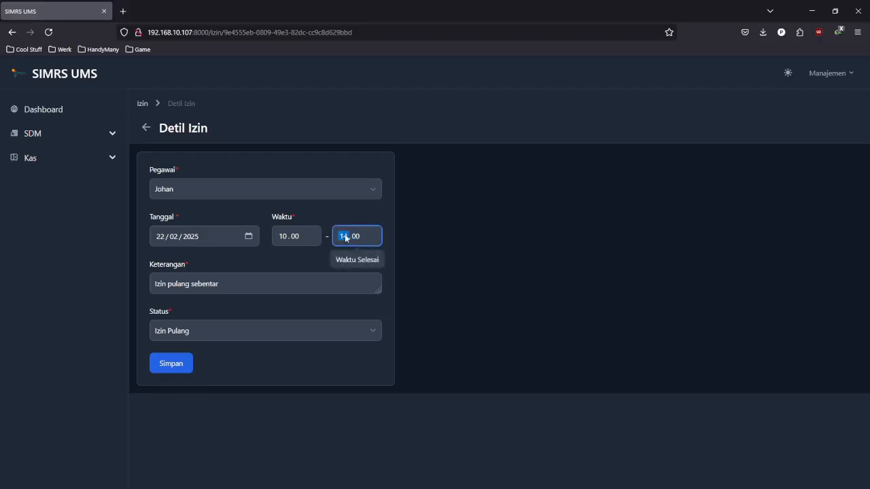
text(15)
key(Tab)
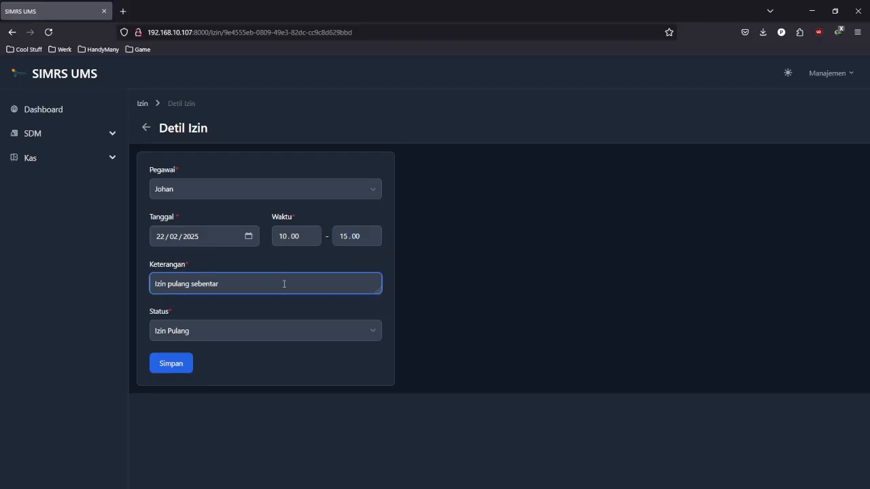
key(ctrl+BackSpace)
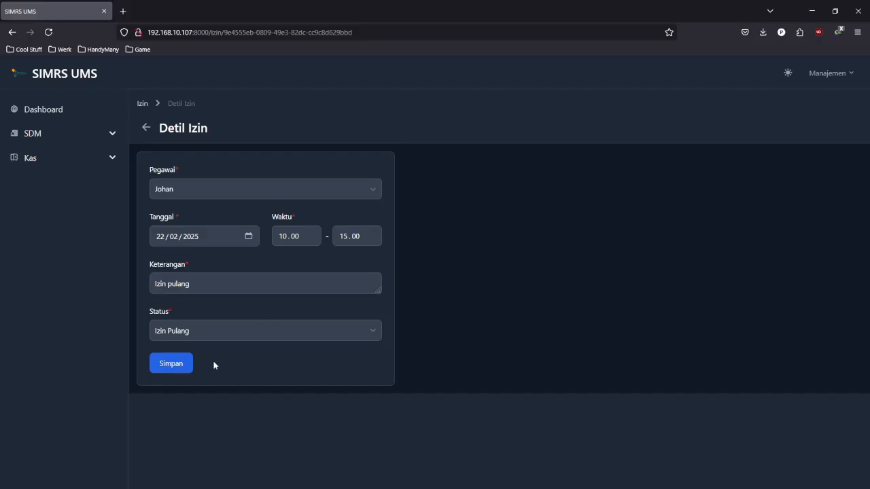
click(184, 368)
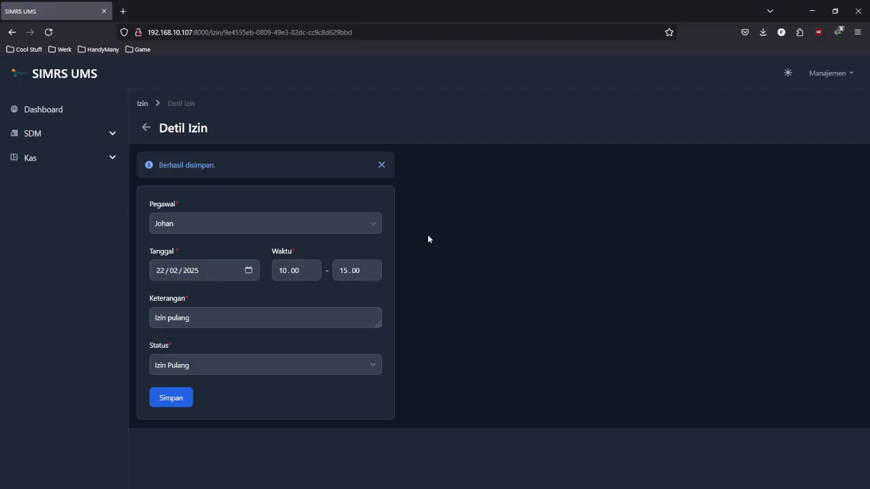
click(383, 164)
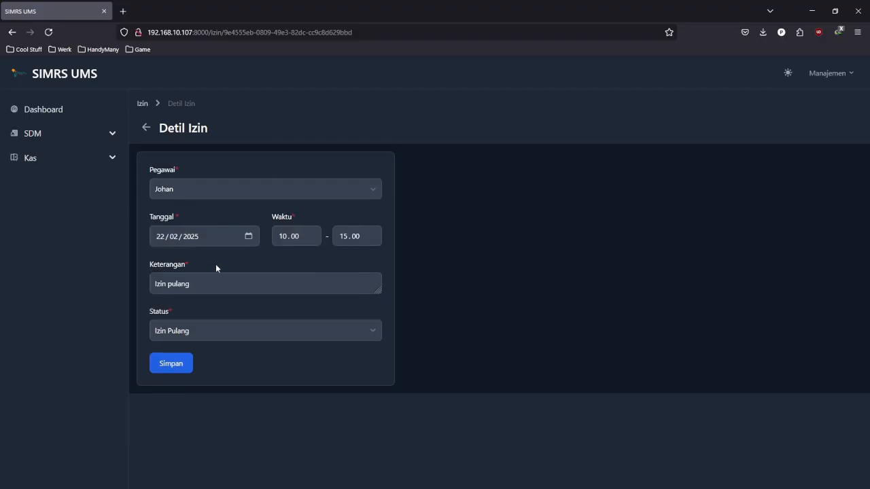
click(185, 283)
click(138, 103)
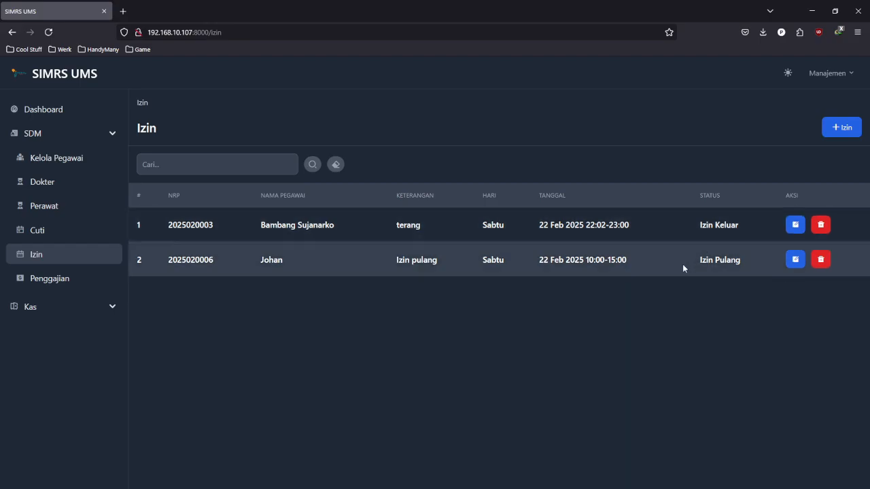
- Delete the Izin Pulang permit, confirm with Ya, and dismiss the Berhasil Dihapus notice
click(822, 260)
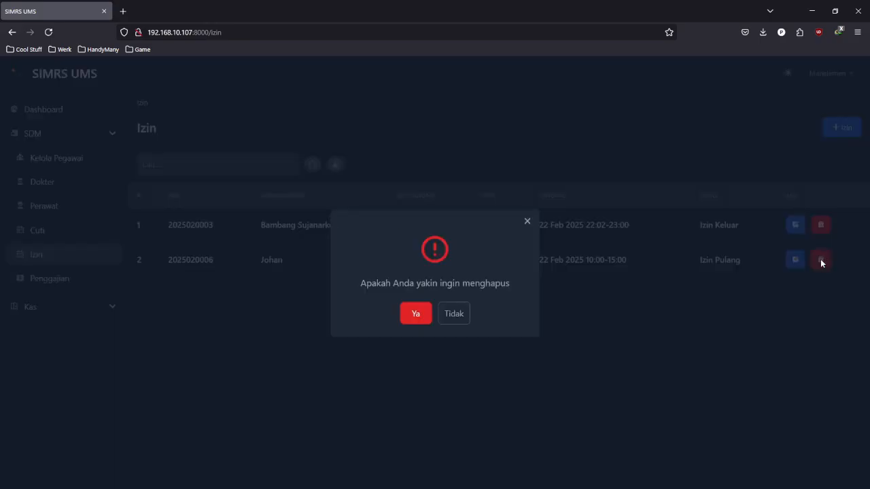
click(416, 315)
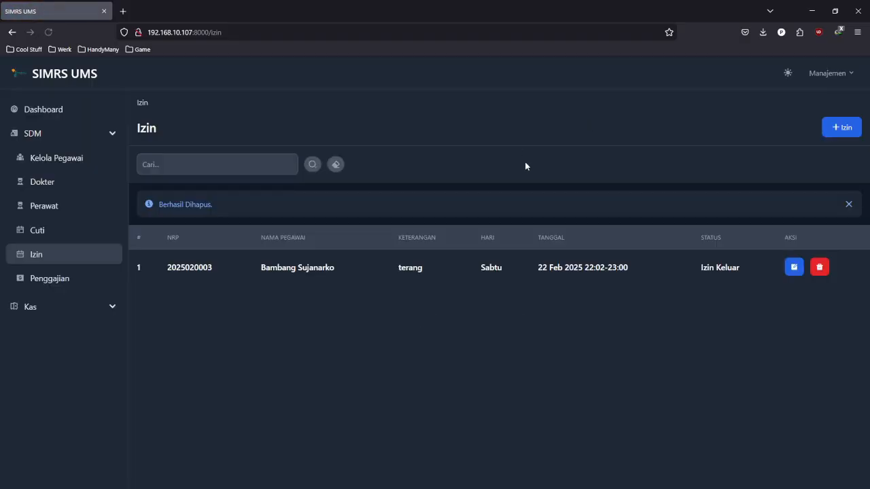
click(848, 205)
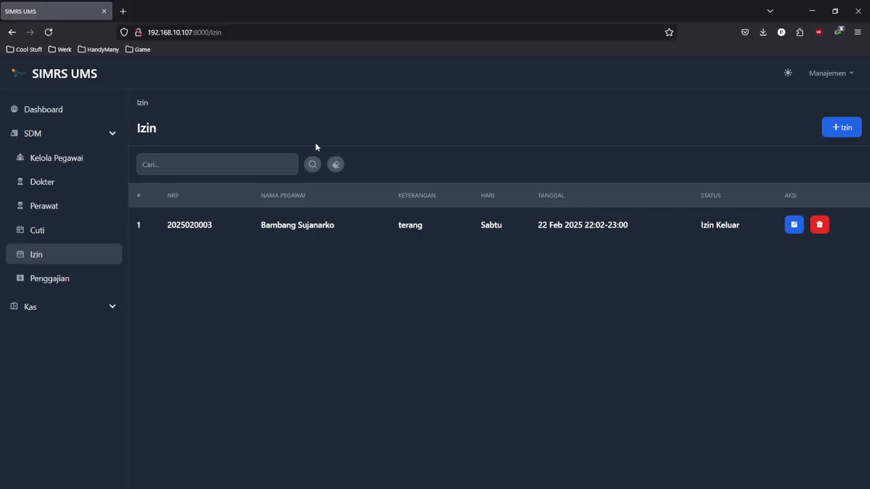
- Search the Izin list by the remaining employee's surname, then clear the search
click(269, 159)
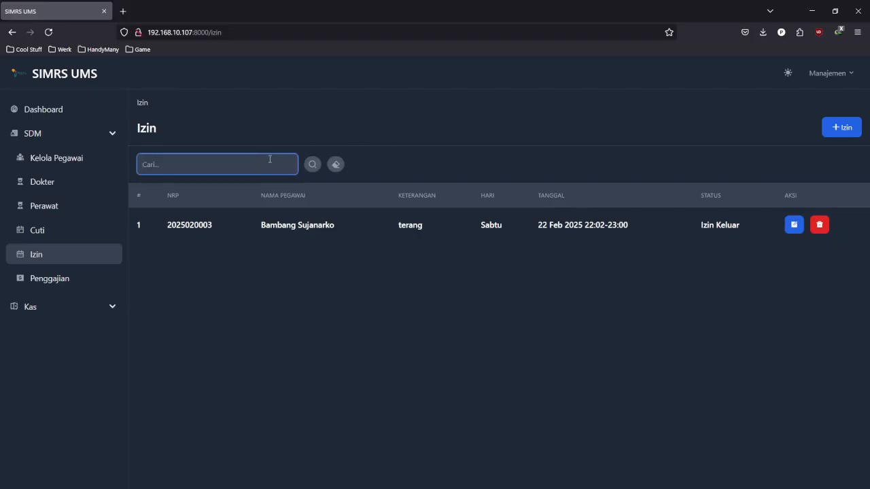
text(sujarnarko)
click(313, 165)
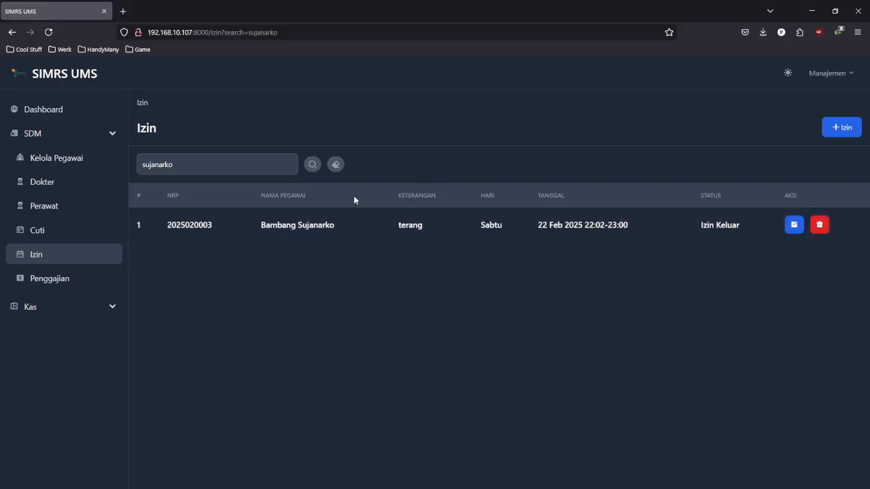
click(211, 170)
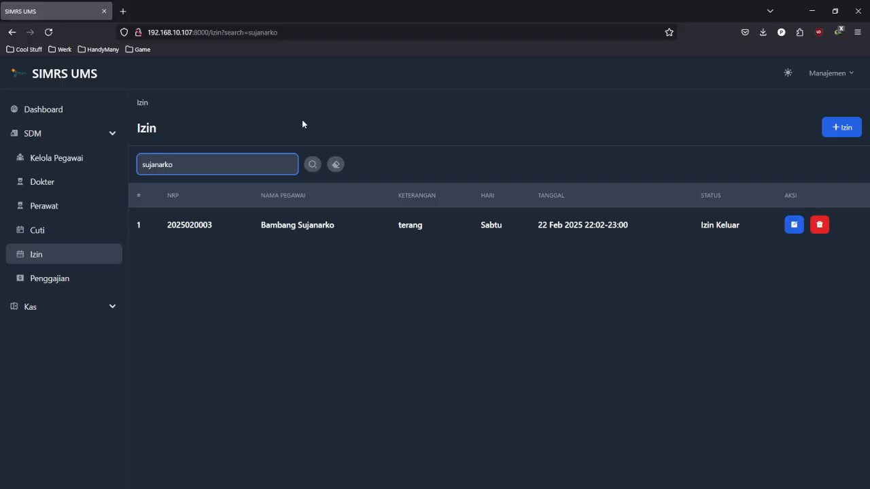
click(336, 165)
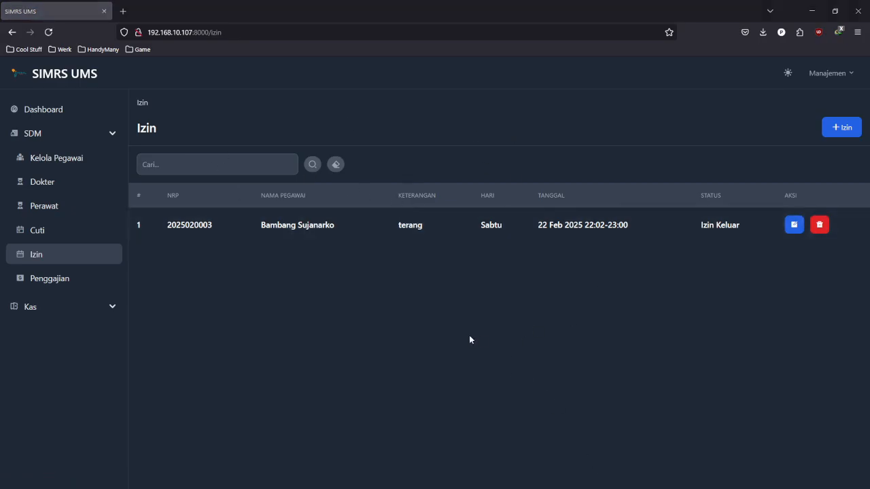
- Open the Penggajian Februari 2025 list showing all seven employees as Belum diberikan
click(79, 284)
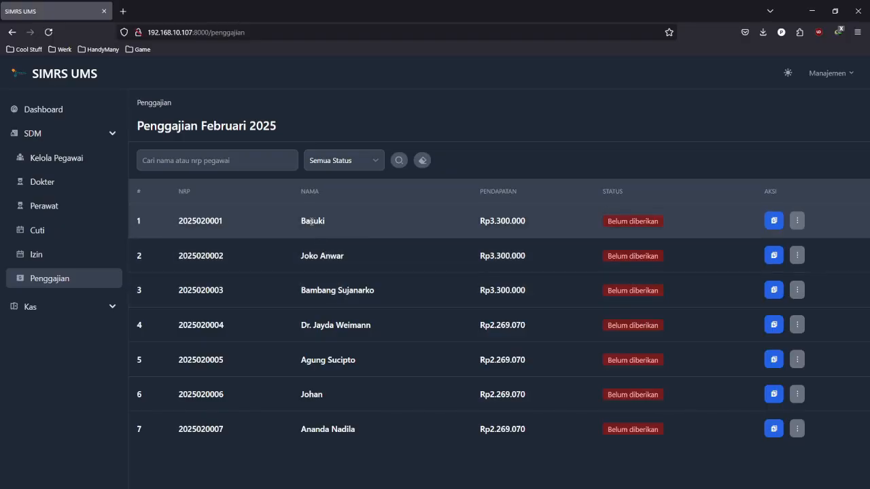
double_click(312, 221)
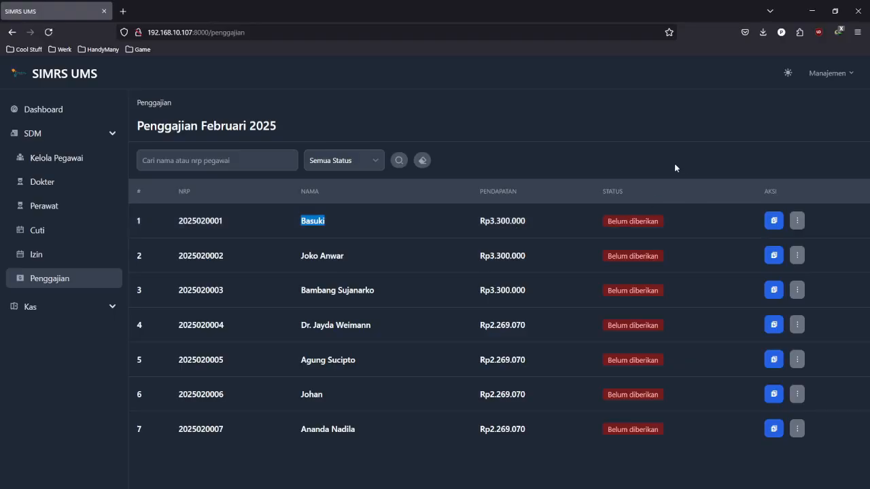
click(562, 161)
- Open the first employee's February payslip form and set Lemburan to 300.000
click(774, 222)
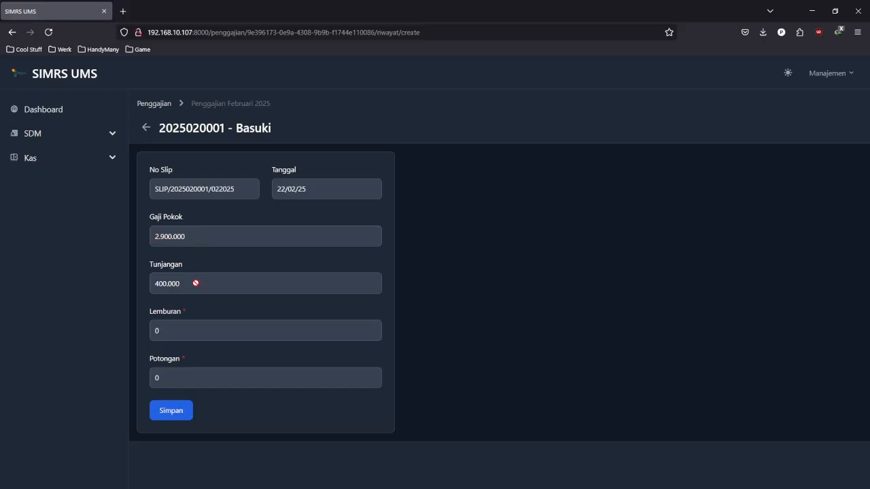
click(229, 333)
click(243, 380)
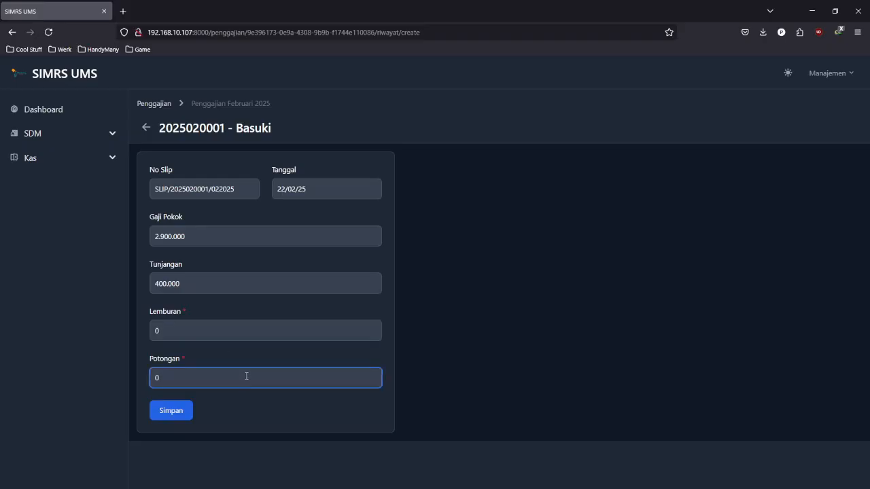
click(217, 330)
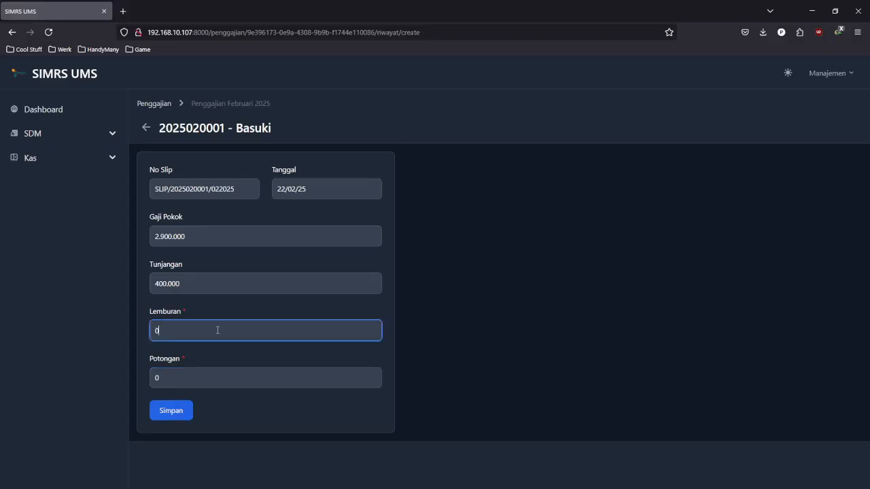
key(BackSpace)
text(3000000)
- Set Potongan to 100.000 and save the payslip, confirming with Ya for Rp3.500.000
click(241, 385)
key(BackSpace)
text(100.00)
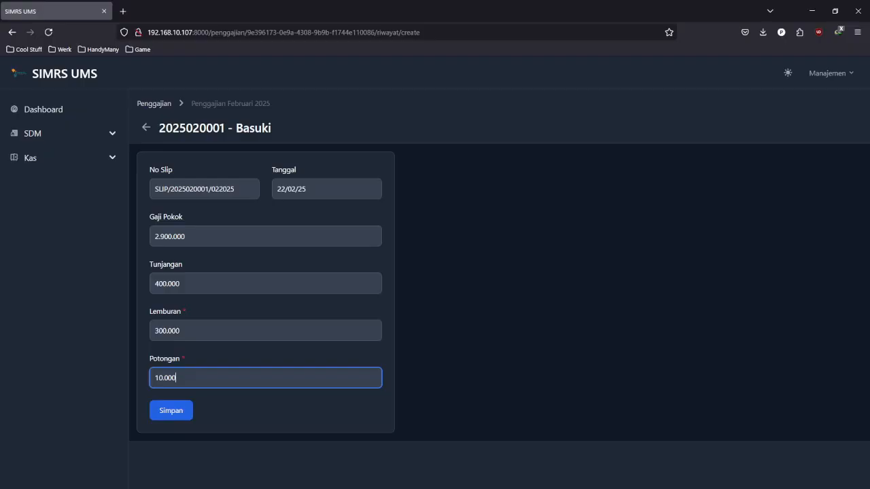
text(0)
click(336, 416)
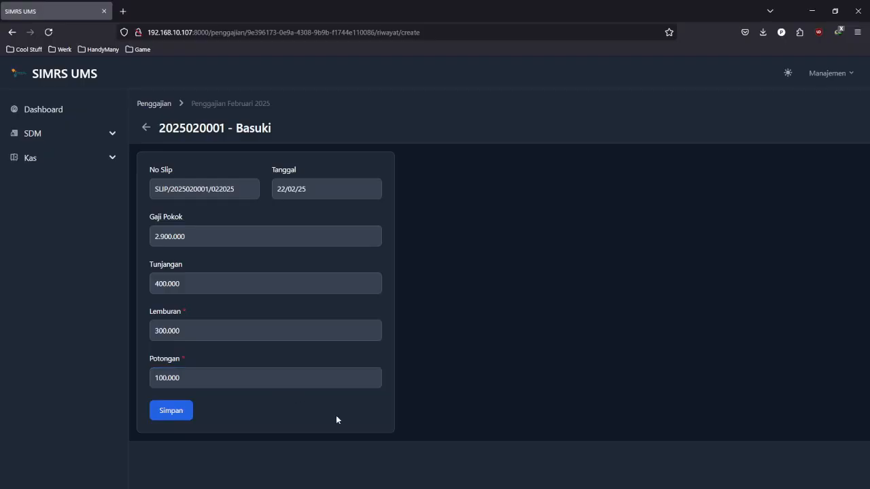
click(187, 411)
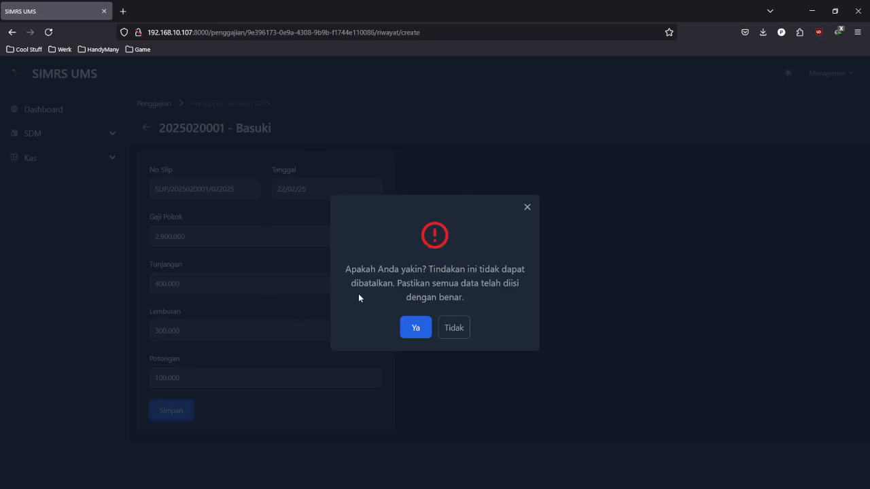
click(415, 335)
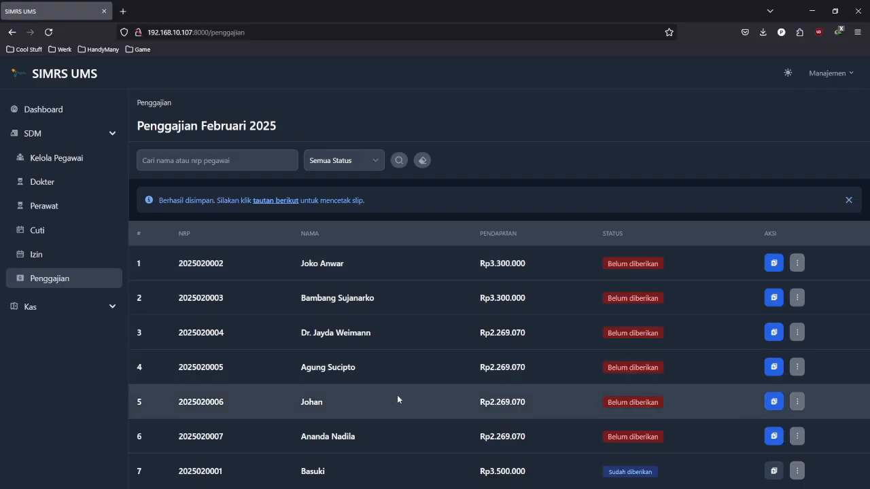
drag(337, 471, 299, 471)
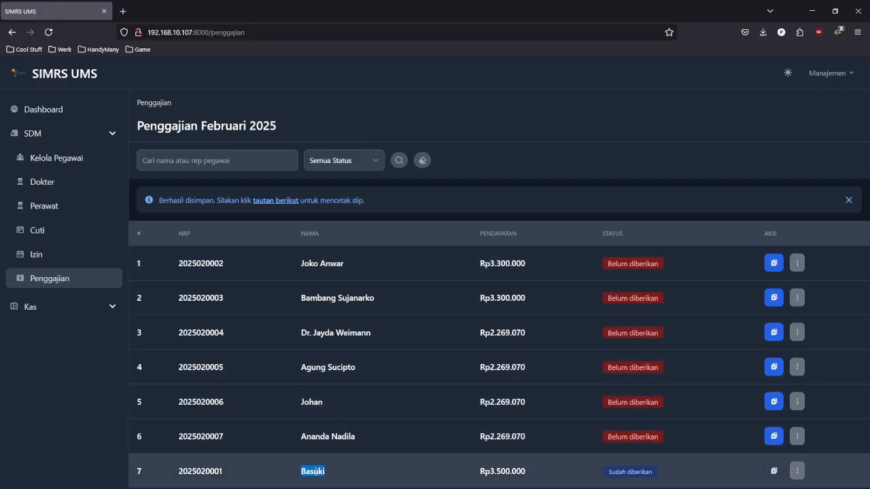
click(317, 479)
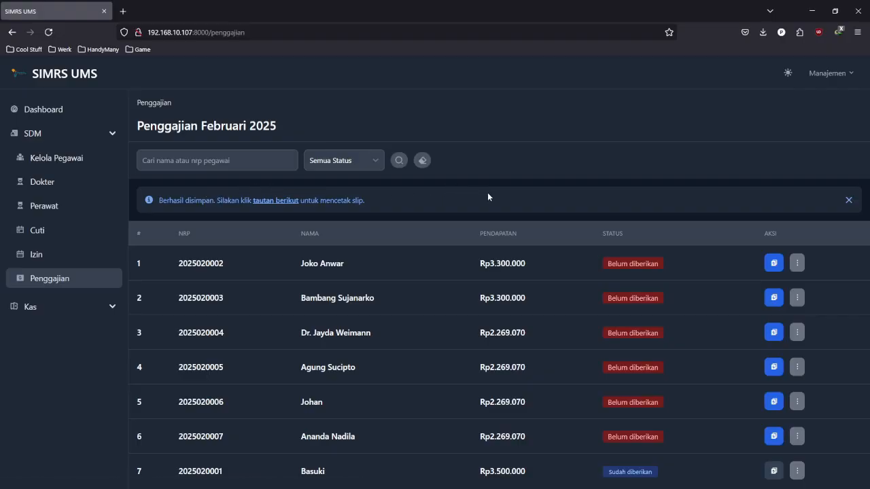
- Open the February 2025 salary slip PDF and check the Gaji Pokok amount
click(290, 203)
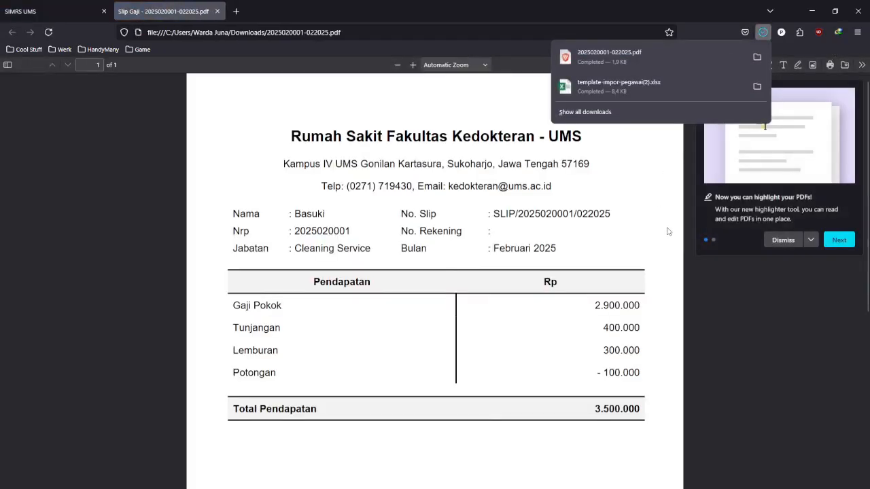
scroll(568, 279, down, 4)
scroll(569, 278, up, 3)
scroll(569, 278, down, 3)
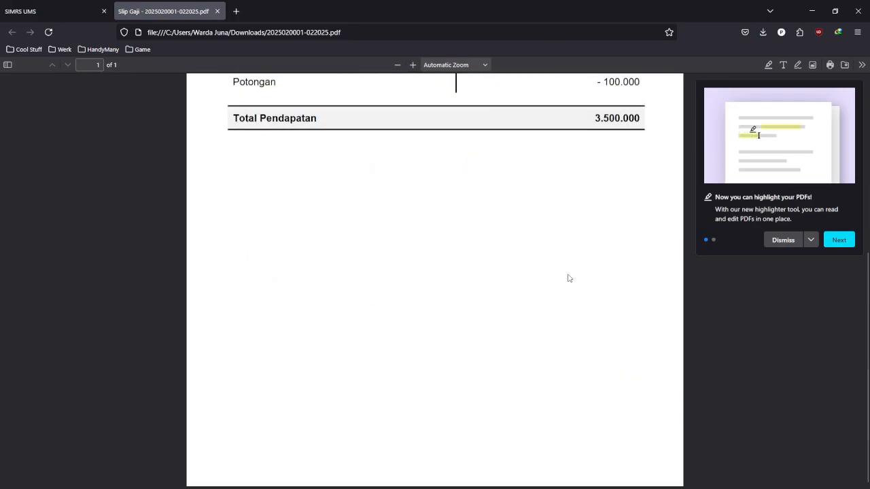
scroll(569, 278, up, 4)
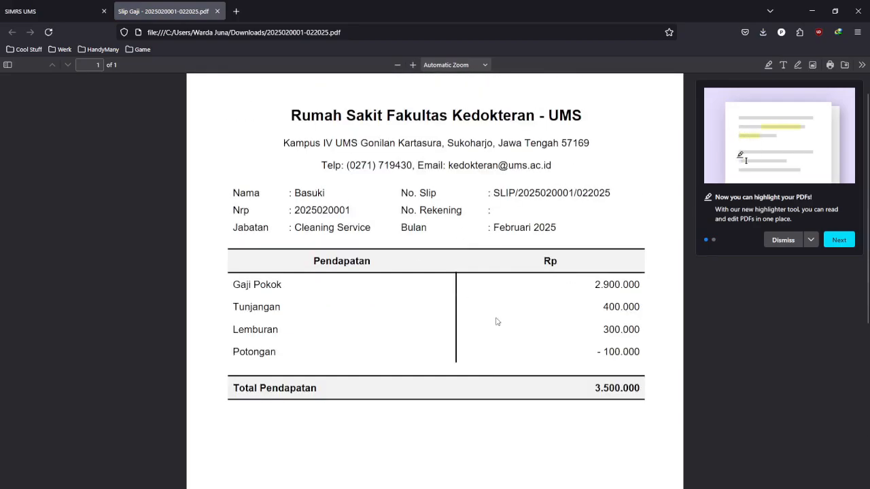
scroll(617, 294, up, 1)
drag(595, 311, 603, 332)
click(545, 321)
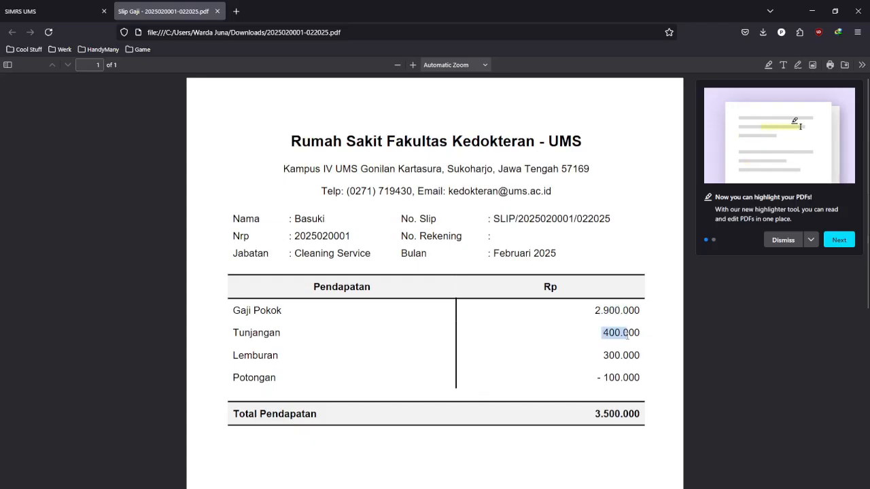
scroll(556, 331, down, 3)
scroll(603, 302, up, 2)
- Check the Potongan 100.000, No. Rekening and employee name on the slip
click(603, 302)
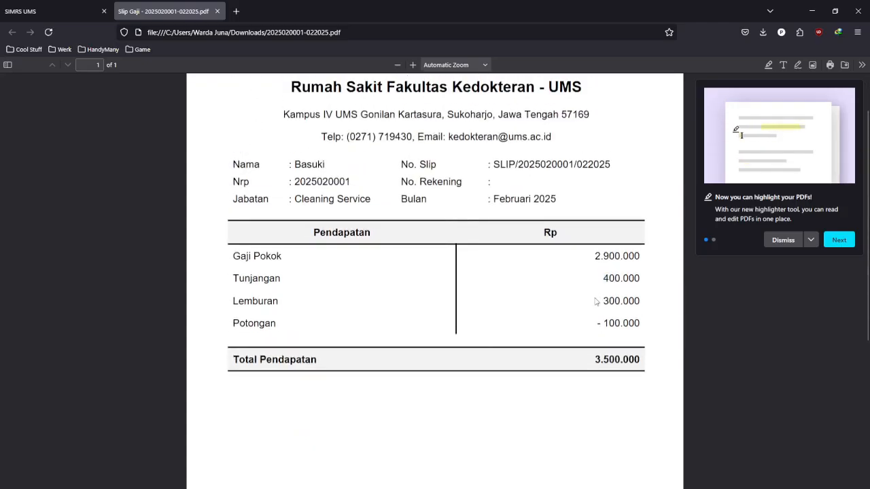
drag(597, 325, 637, 328)
scroll(560, 272, up, 1)
click(569, 257)
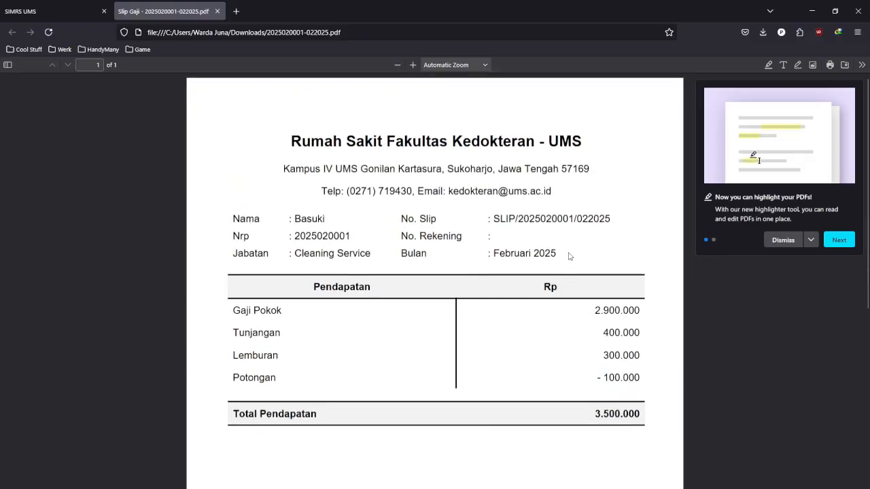
drag(406, 240, 499, 238)
click(499, 237)
double_click(309, 219)
click(509, 237)
- Close the slip PDF and save notice, then open Basuki's payroll history showing the Februari 2025 slip
middle_click(201, 7)
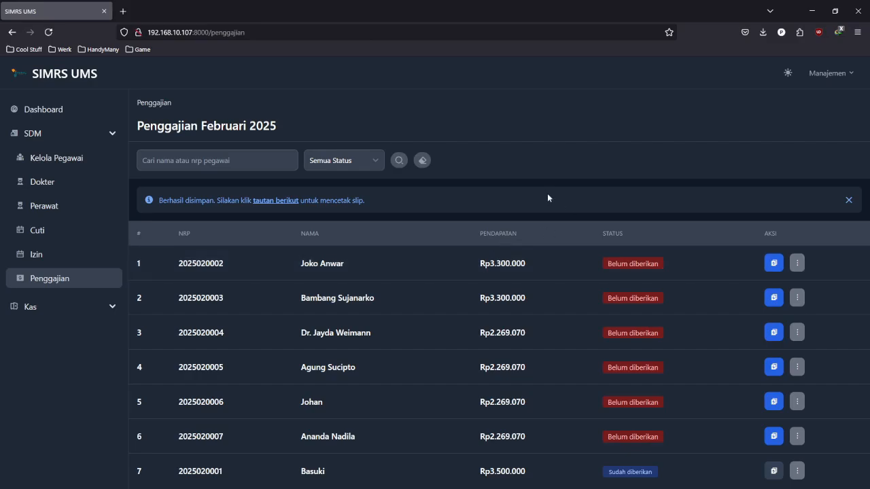
click(848, 199)
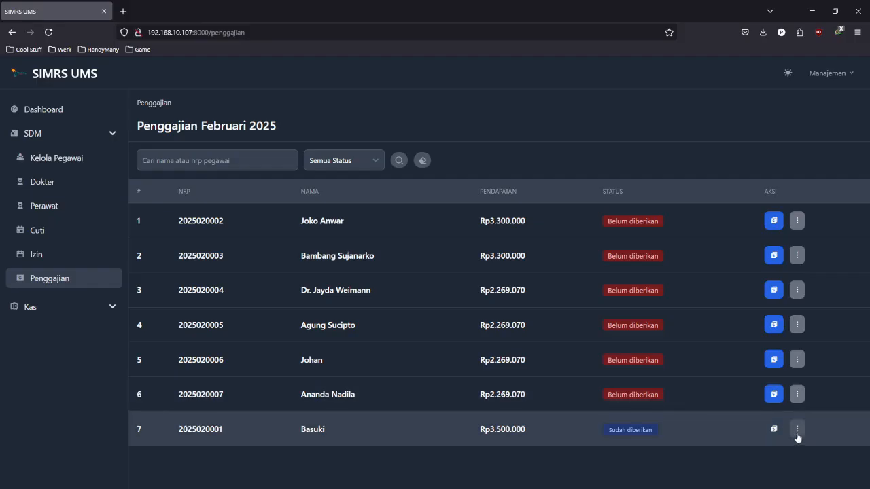
click(798, 435)
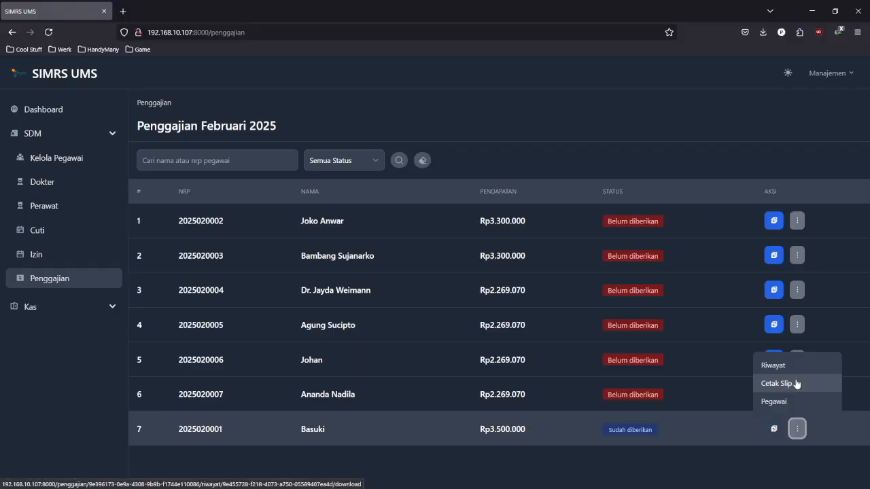
click(799, 371)
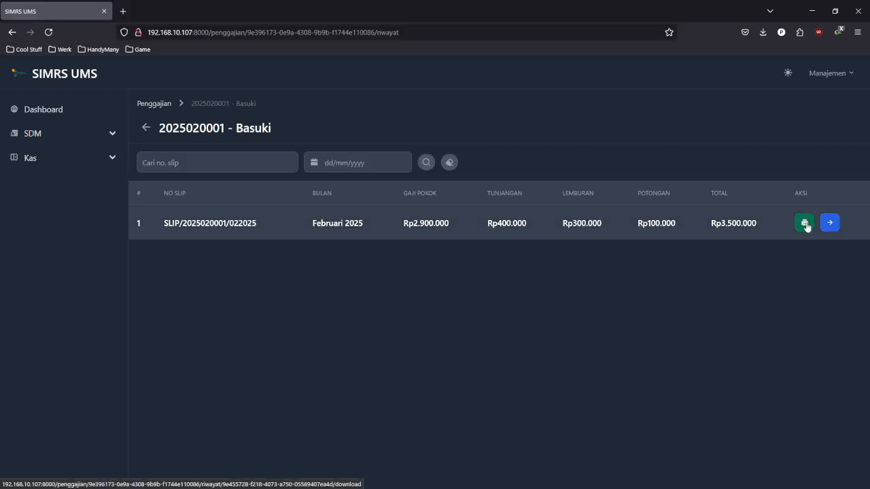
- View the February 2025 slip details, then return to the Penggajian Februari 2025 list
click(831, 232)
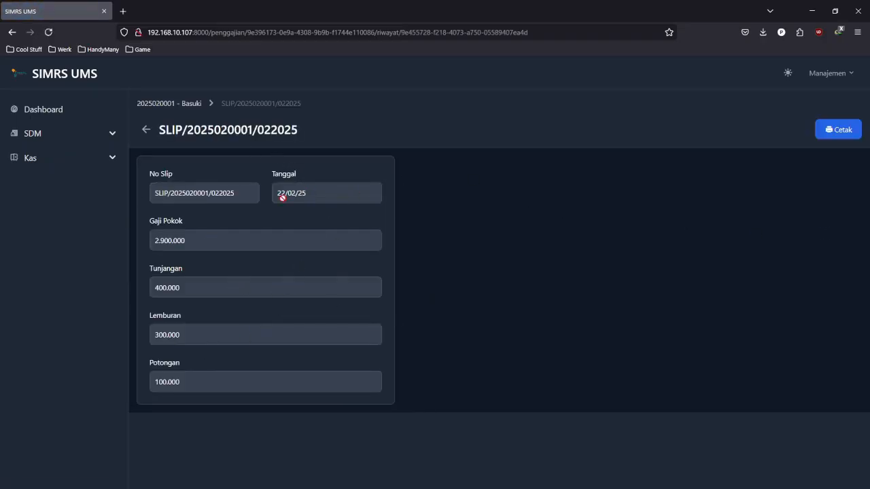
click(275, 191)
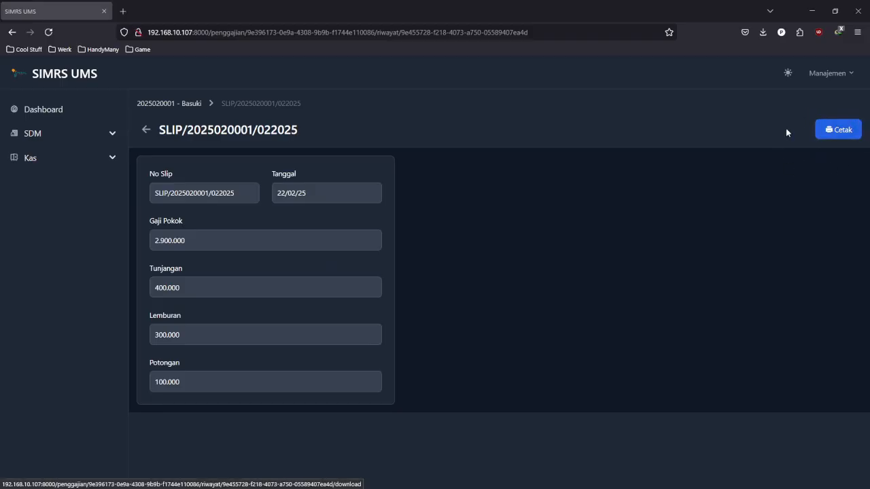
click(177, 104)
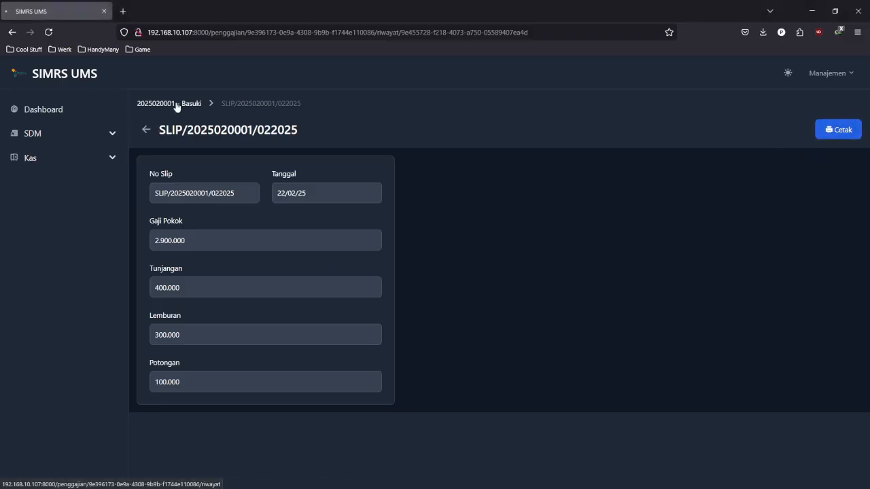
click(162, 104)
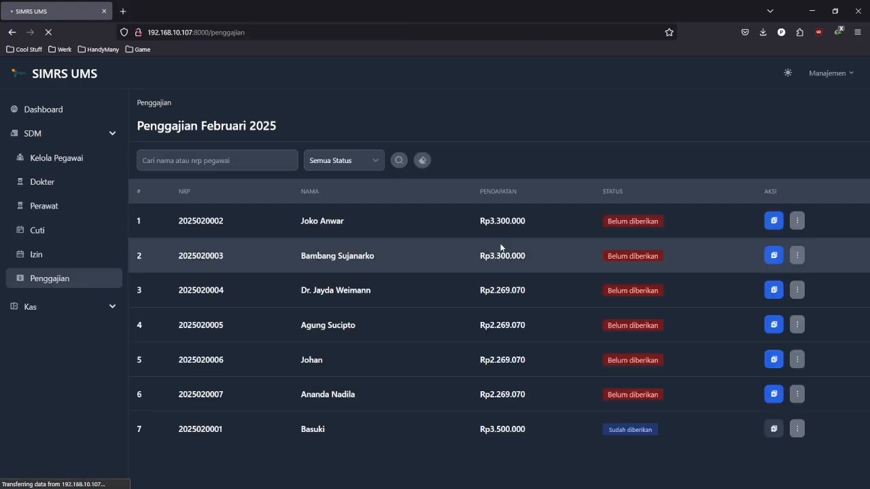
- Review Basuki's Pegawai employee record and go back to the payroll list
click(796, 429)
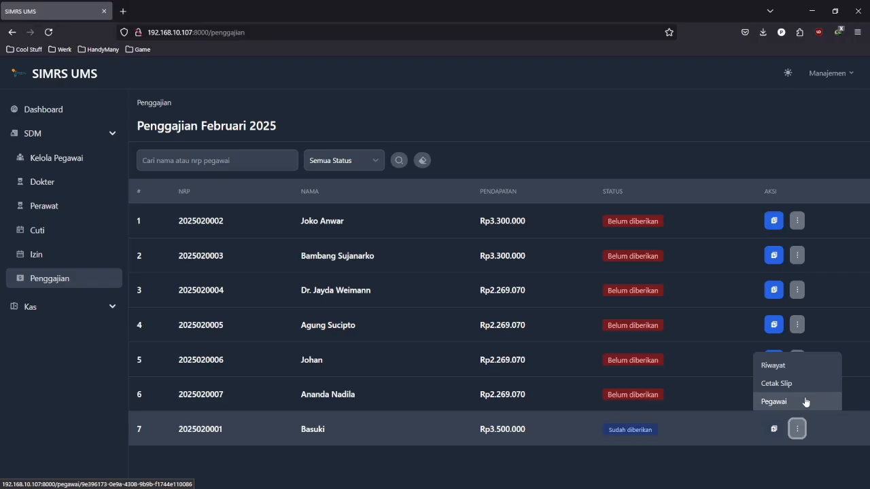
click(805, 401)
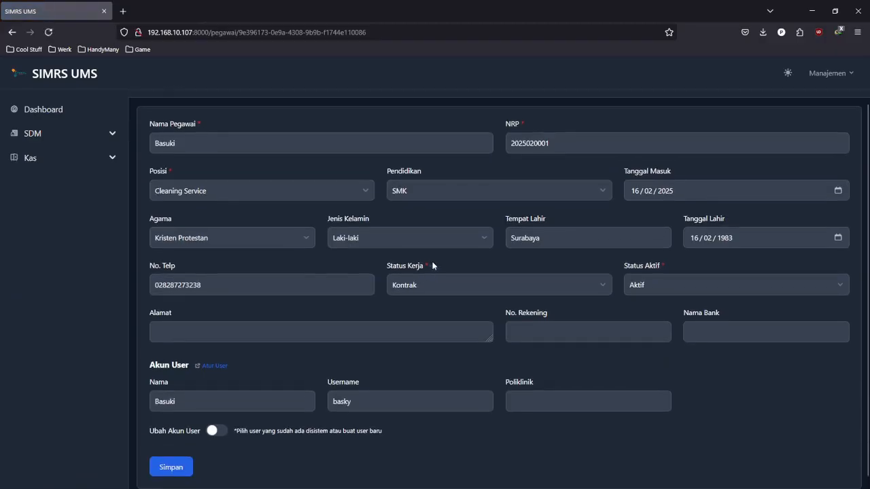
scroll(433, 265, down, 2)
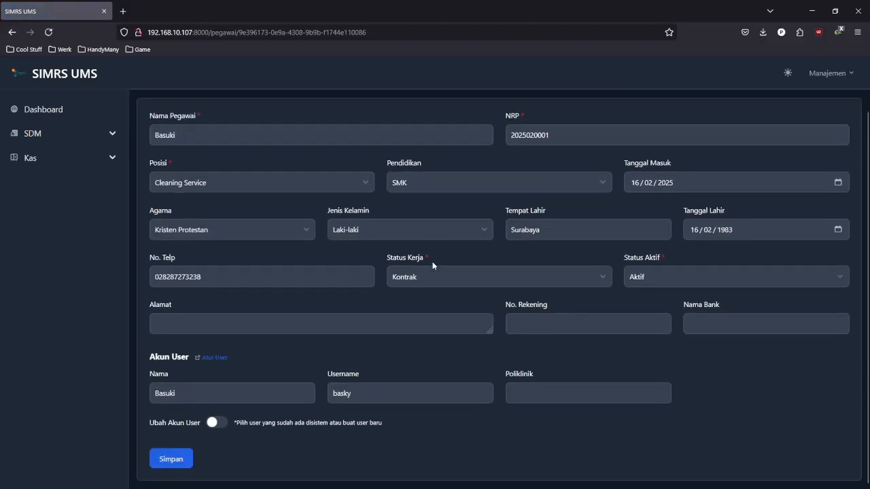
scroll(433, 266, up, 2)
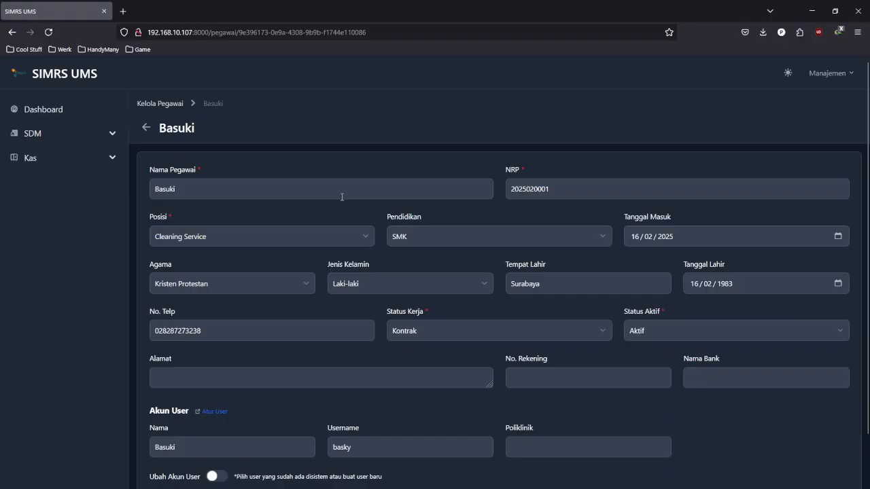
click(11, 32)
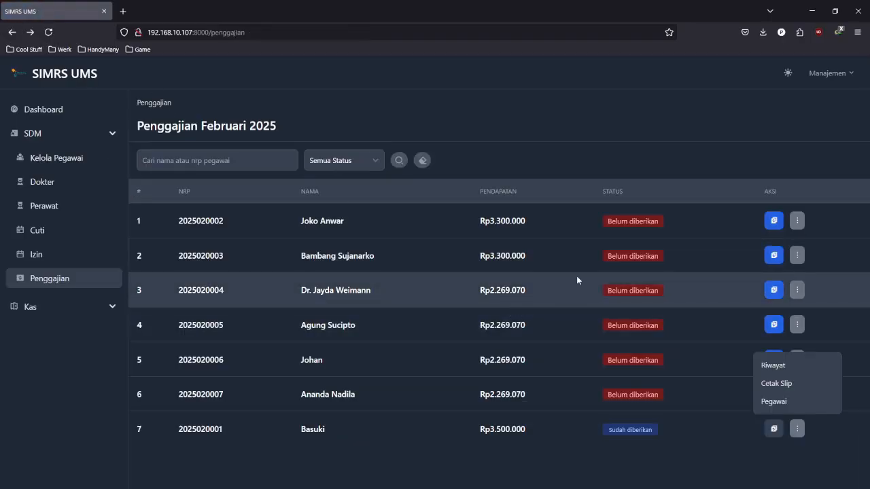
- Dismiss the leftover row actions and look over the payment status filter choices
click(544, 148)
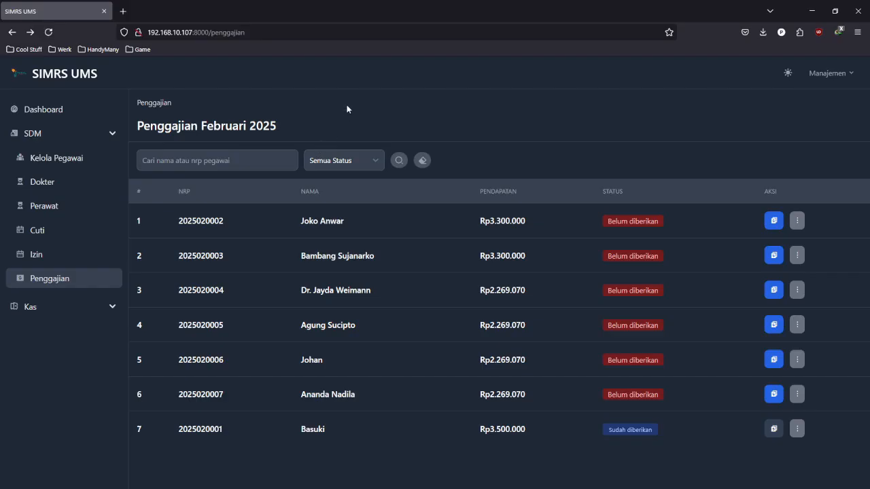
click(182, 153)
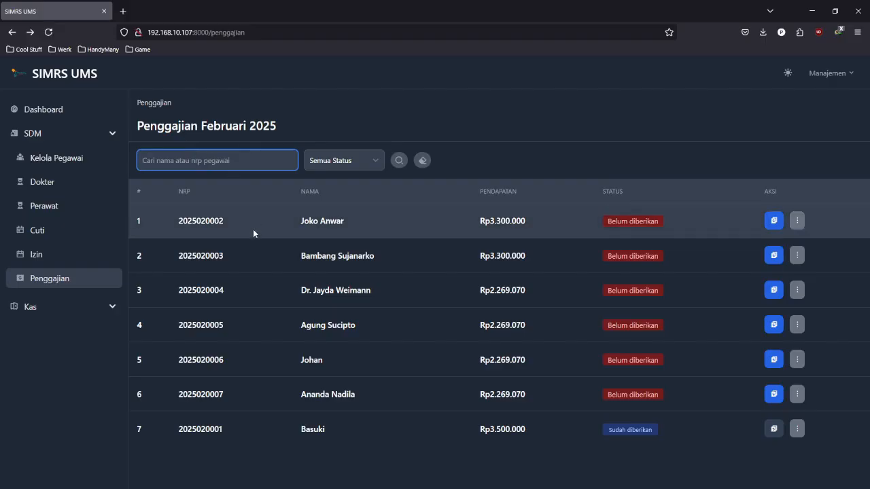
click(374, 164)
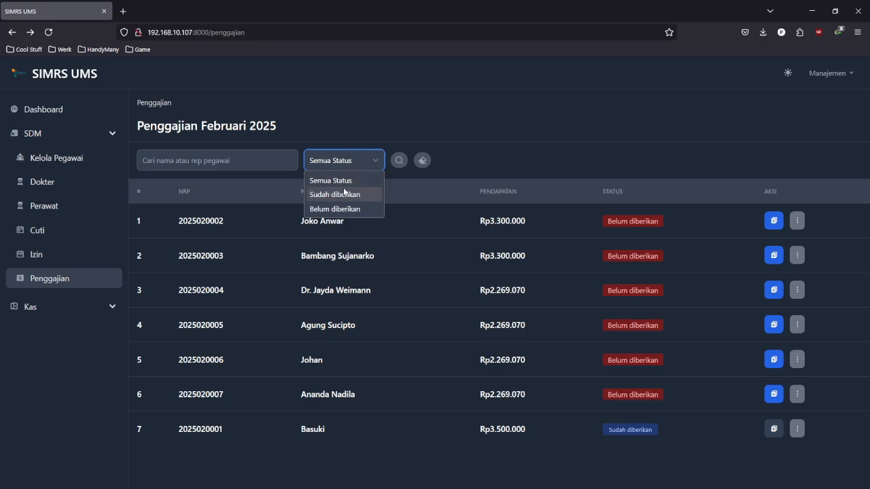
click(365, 138)
click(365, 156)
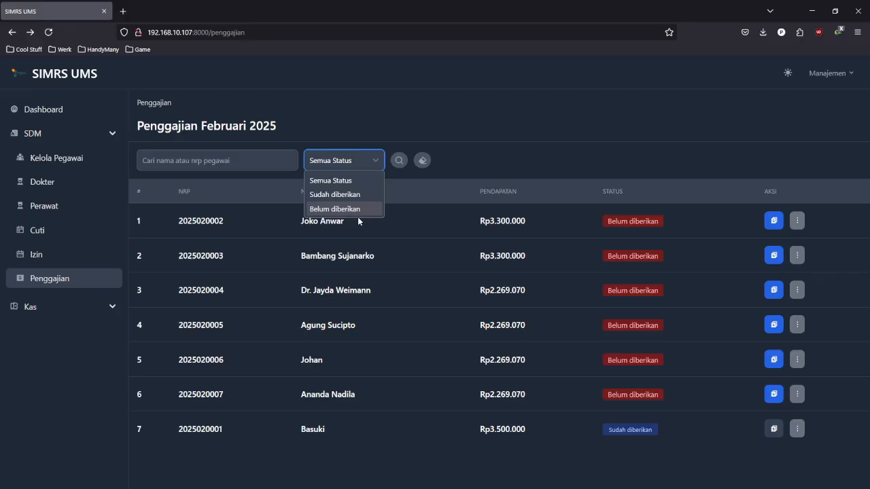
click(354, 126)
- Filter the payroll list by status 'Belum diberikan' to show the six unpaid employees
click(274, 161)
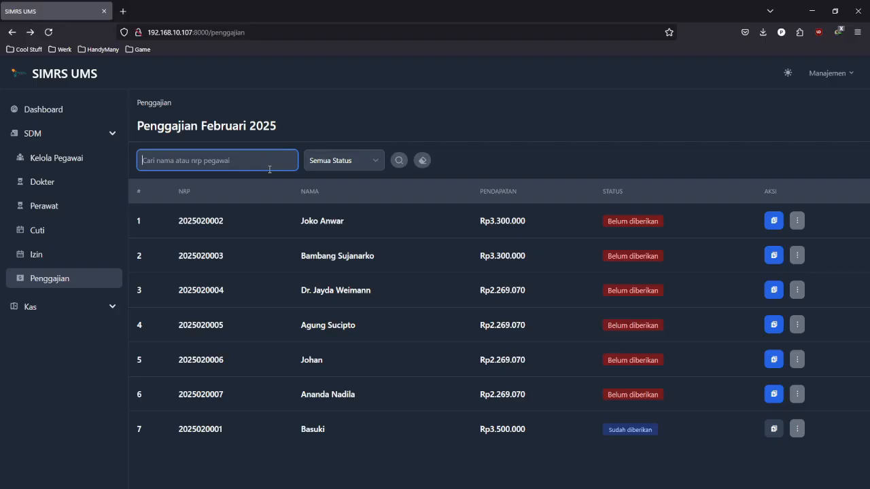
click(345, 141)
click(365, 158)
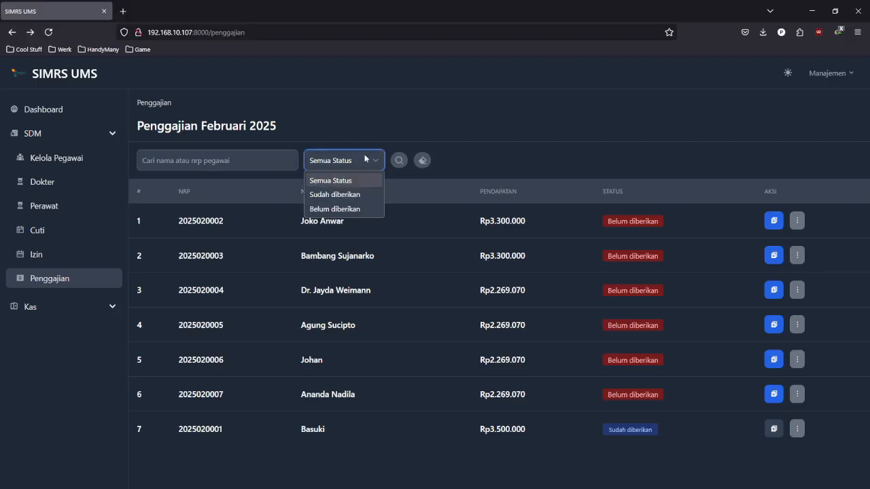
click(349, 210)
click(220, 160)
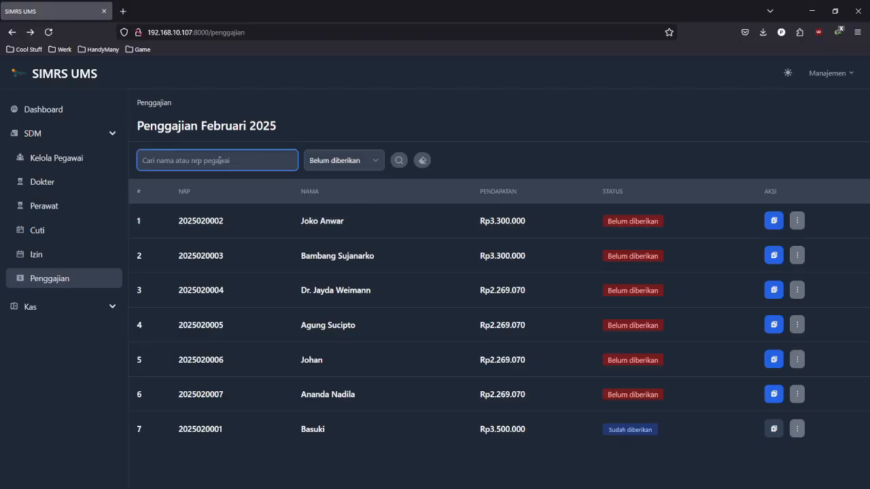
click(324, 134)
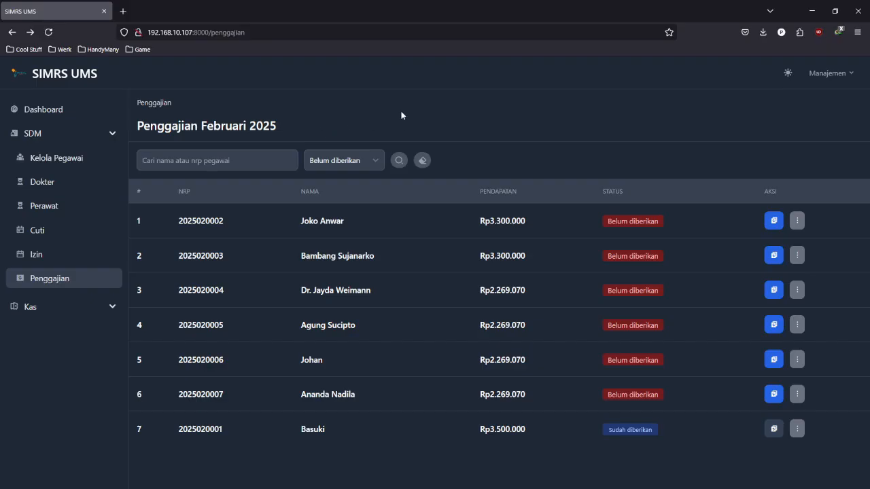
click(400, 161)
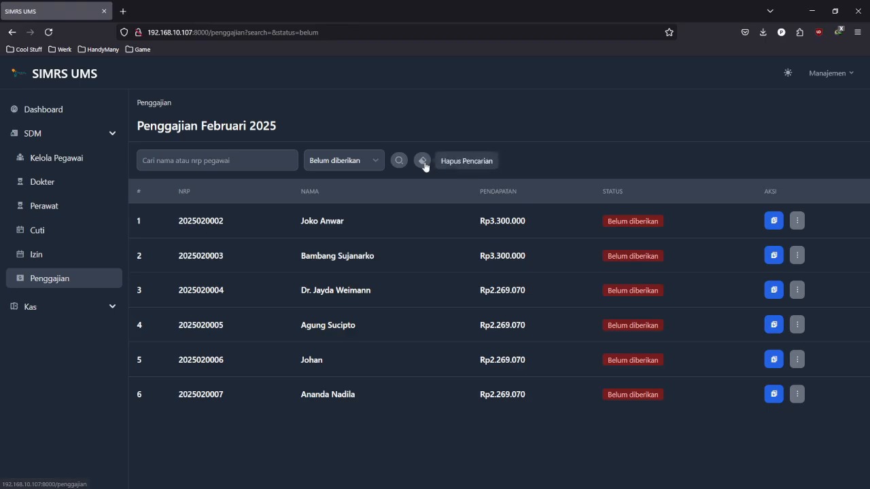
- Reset filters and search 'joko' with status 'Belum diberikan', leaving one Rp3.300.000 entry
click(424, 165)
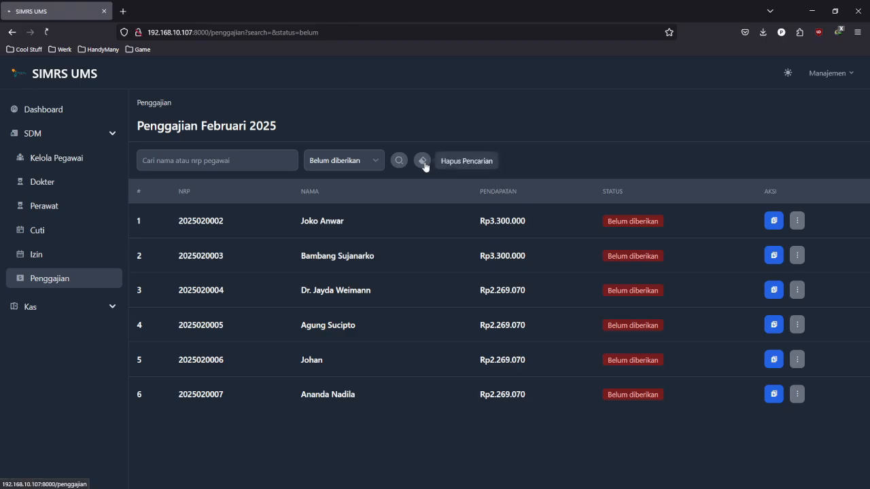
click(262, 164)
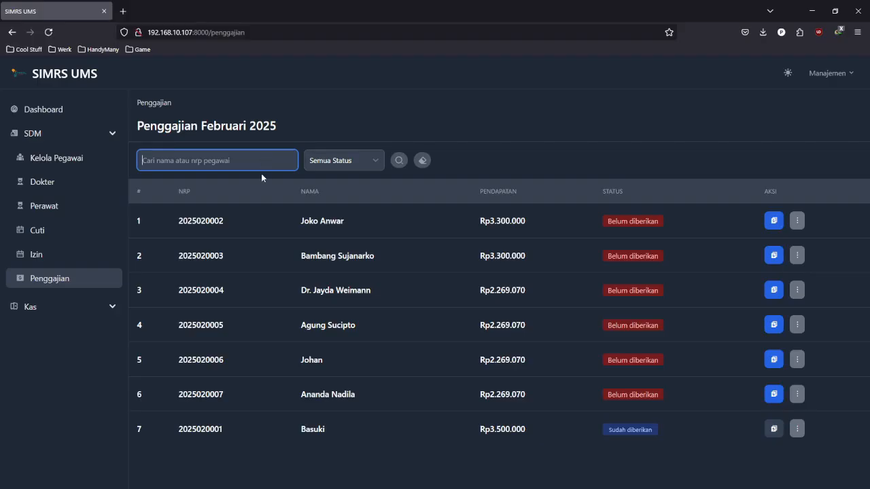
text(joko)
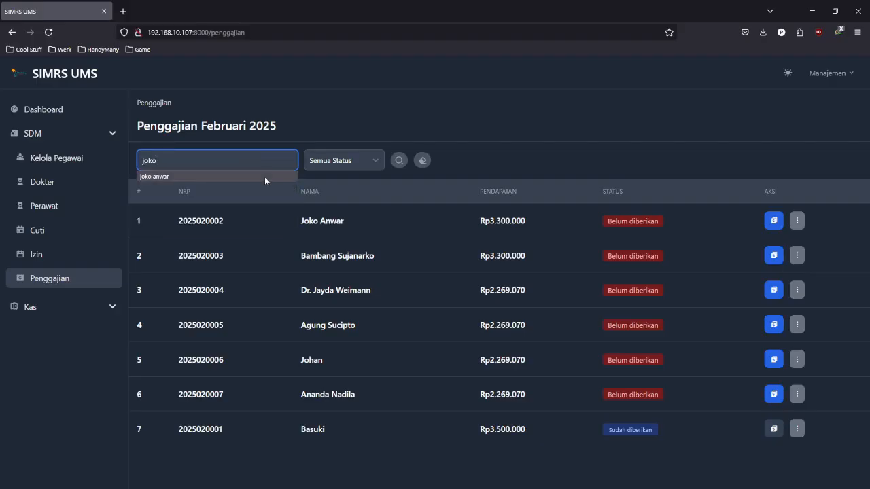
click(354, 167)
click(365, 208)
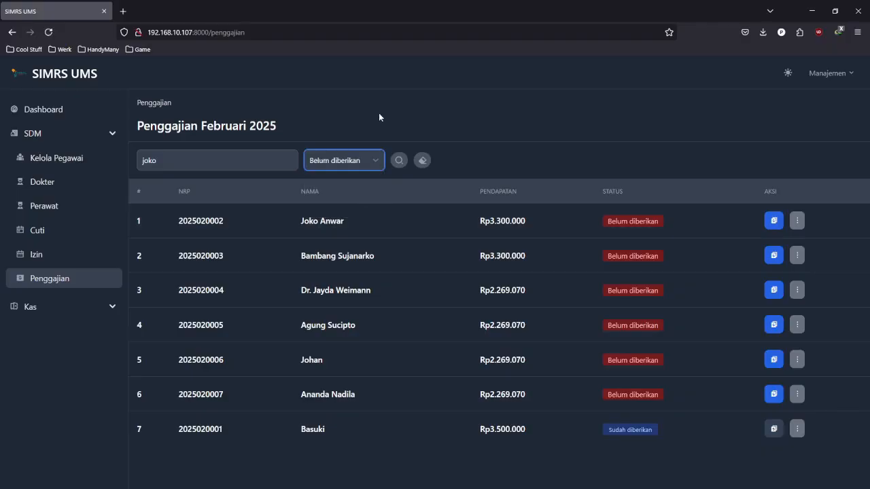
click(399, 163)
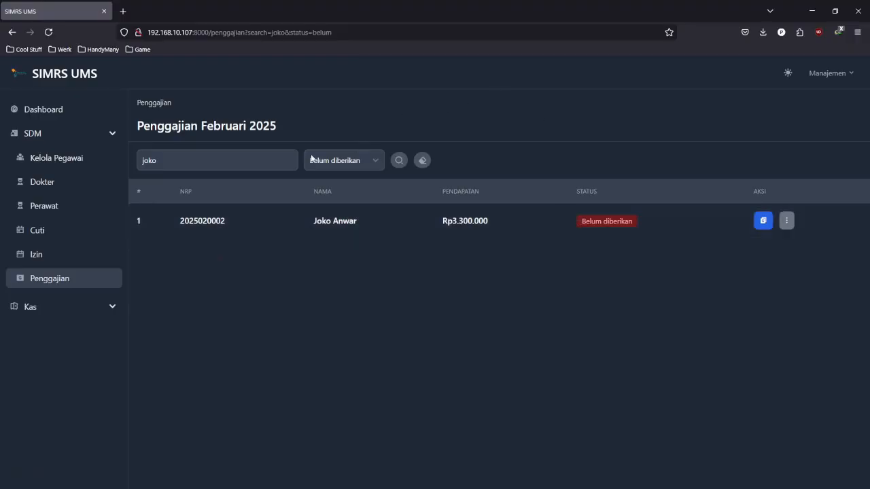
click(180, 168)
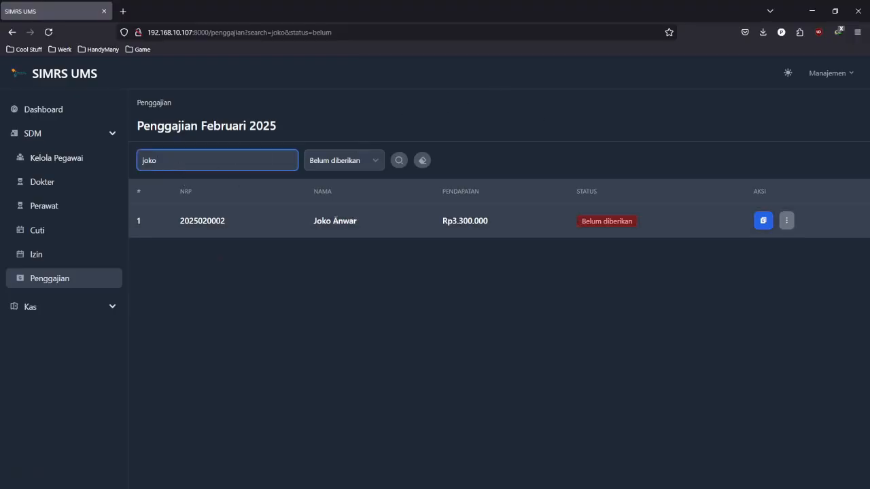
click(347, 135)
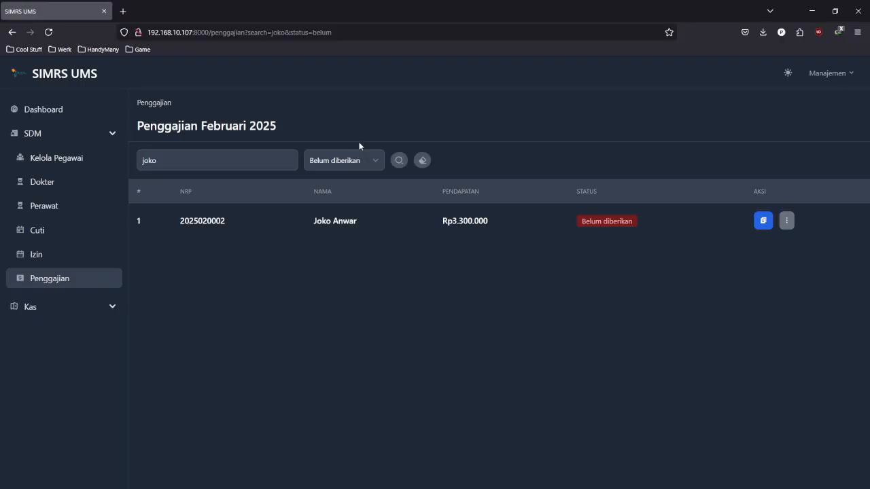
- Clear the search to list all seven employees, then open Kas > Input Manual
click(422, 163)
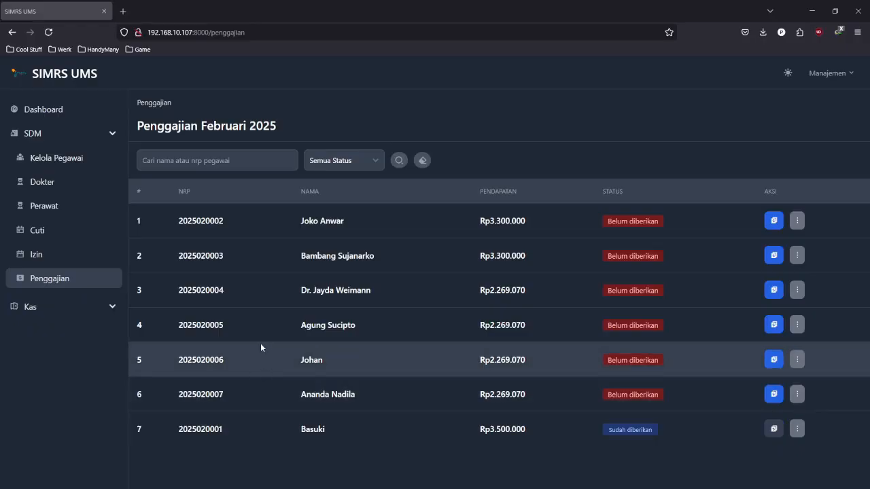
click(72, 308)
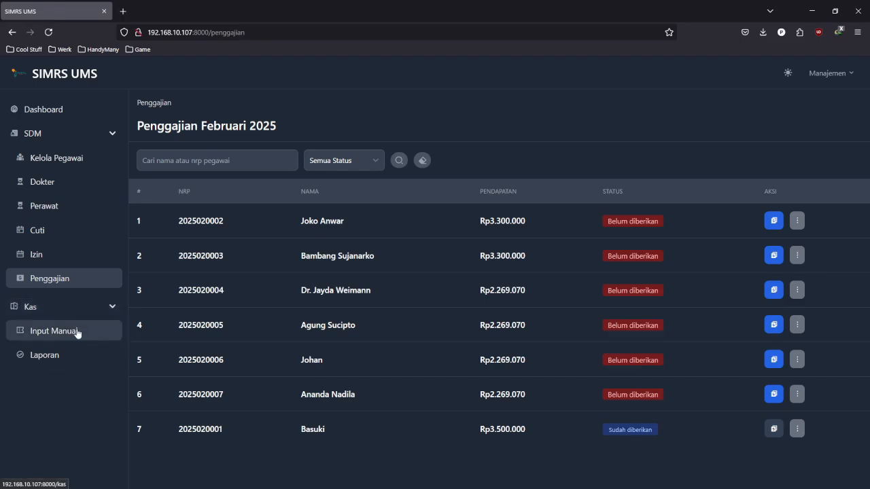
click(79, 336)
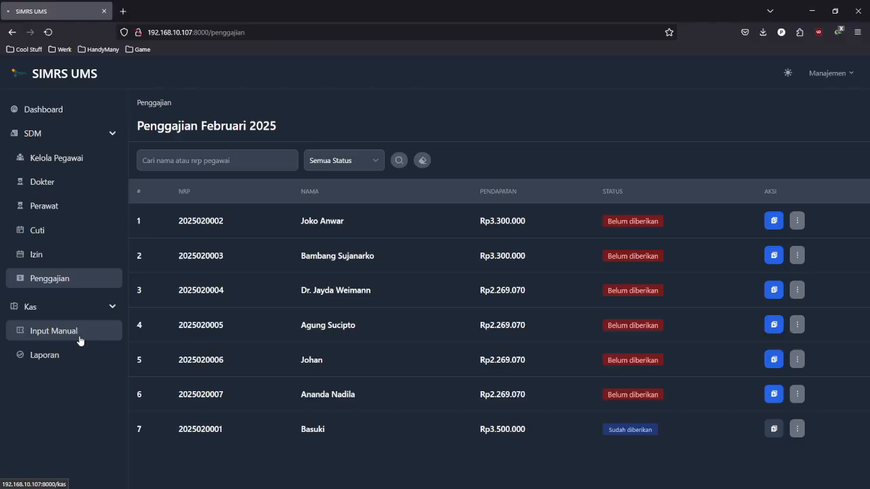
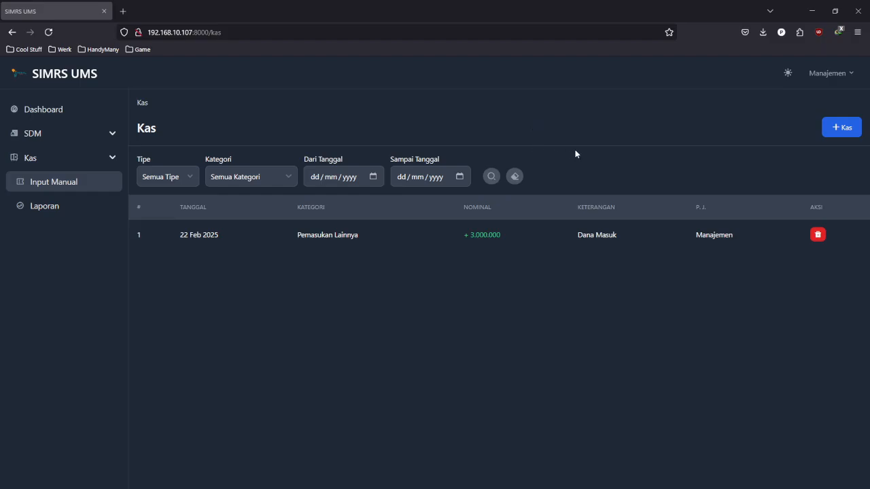
- Open the empty Kas Baru form with the '+ Kas' button
click(849, 128)
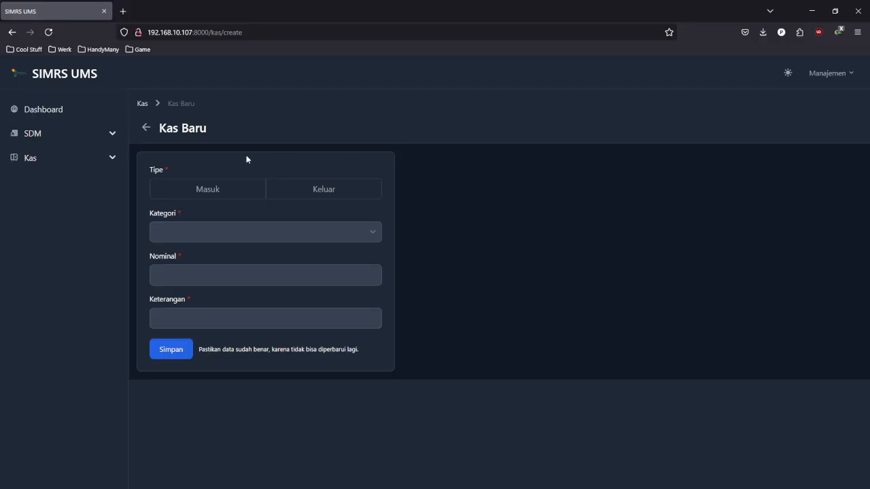
- Fill the entry as Masuk, Pemasukan Lainnya, Nominal 2.500.000, Keterangan 'Dana Masuk'
click(240, 190)
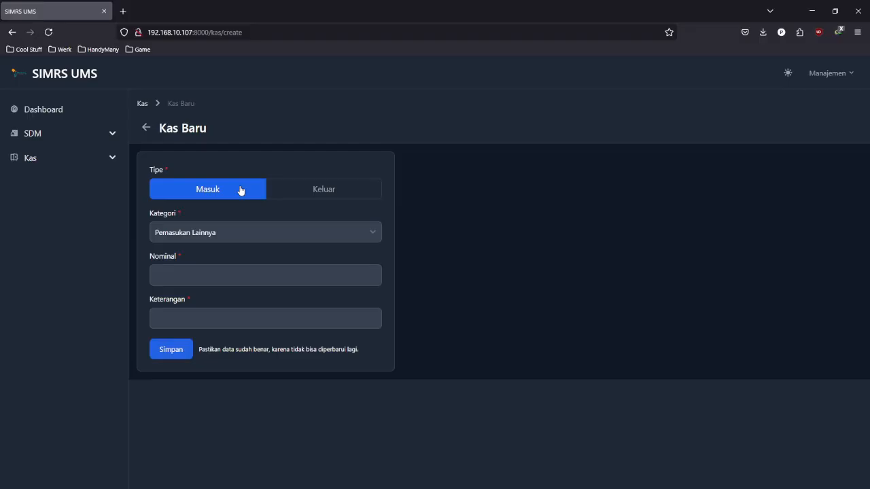
click(248, 232)
click(240, 254)
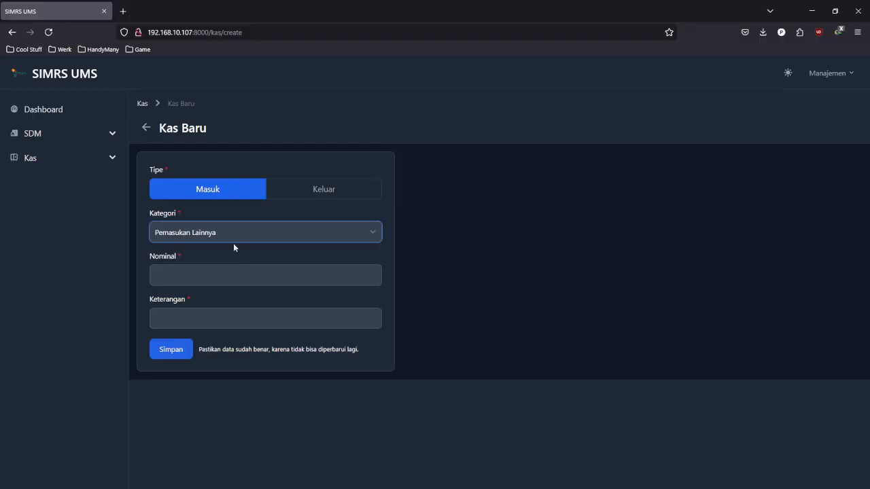
click(243, 277)
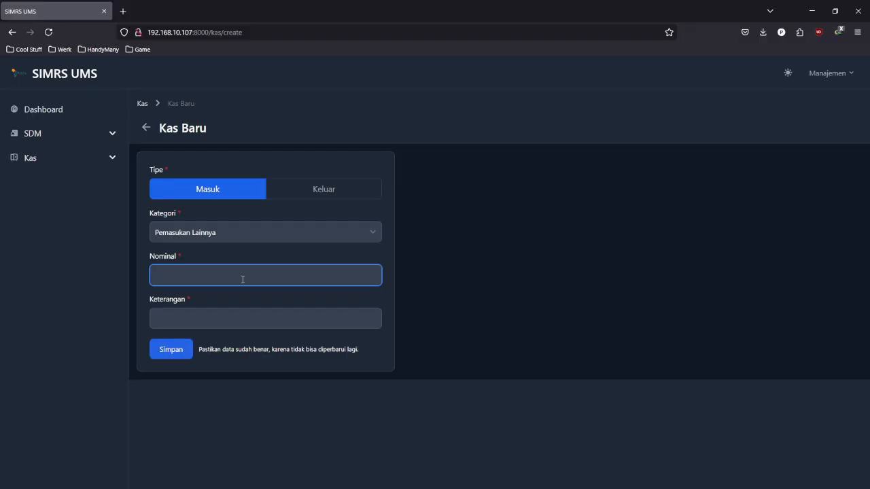
text(2.500.000)
key(alt+Tab)
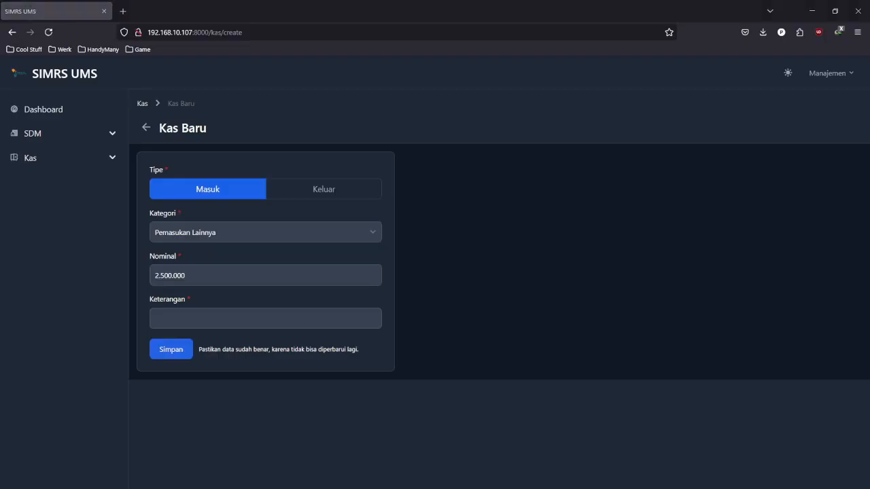
click(217, 322)
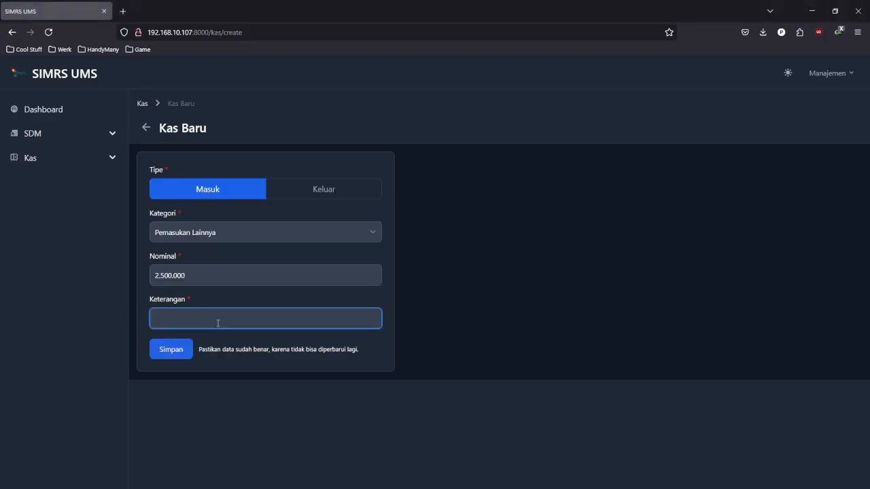
text(Dana Masuk)
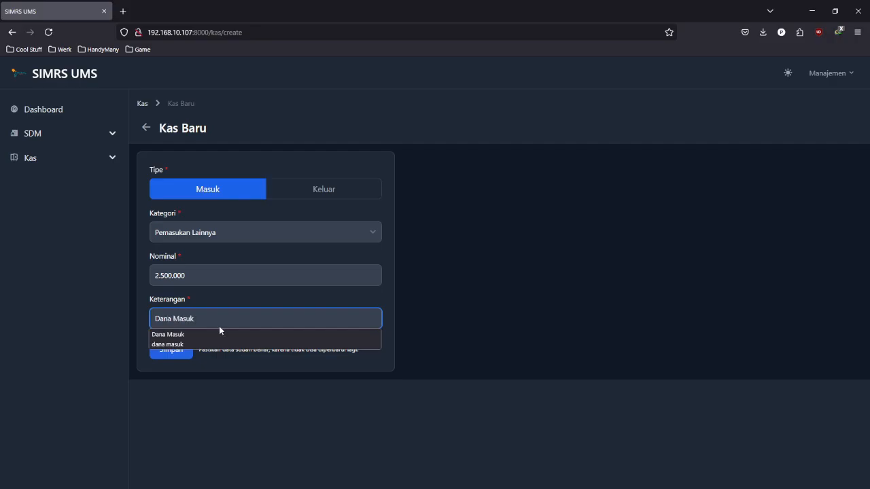
click(385, 306)
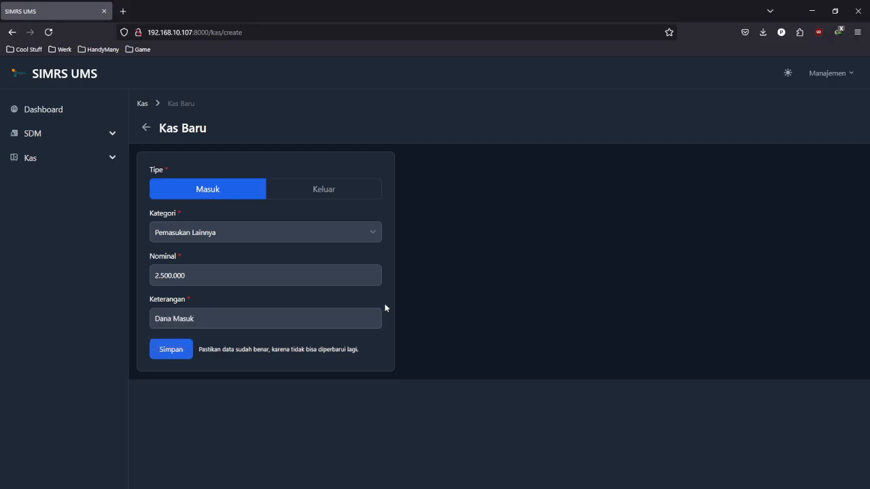
drag(202, 349, 269, 349)
click(283, 349)
- Save the 2.500.000 income entry and dismiss the 'Berhasil Disimpan.' notice
click(184, 353)
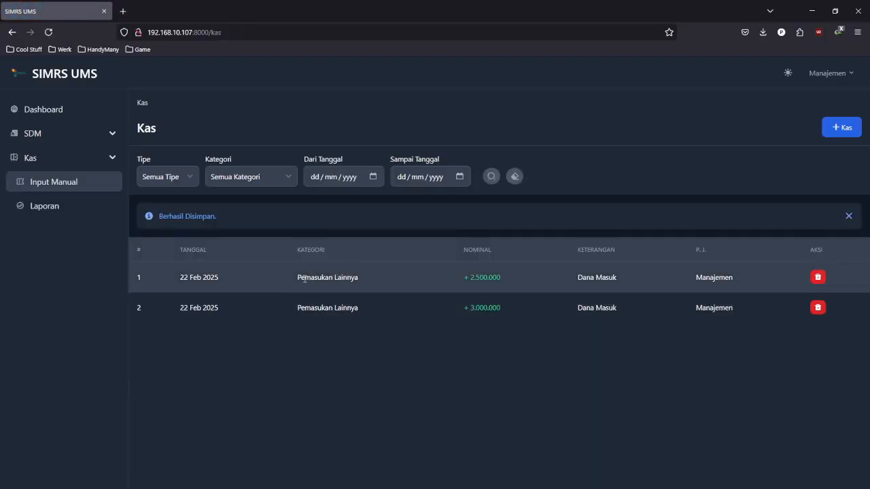
drag(298, 277, 507, 276)
click(514, 280)
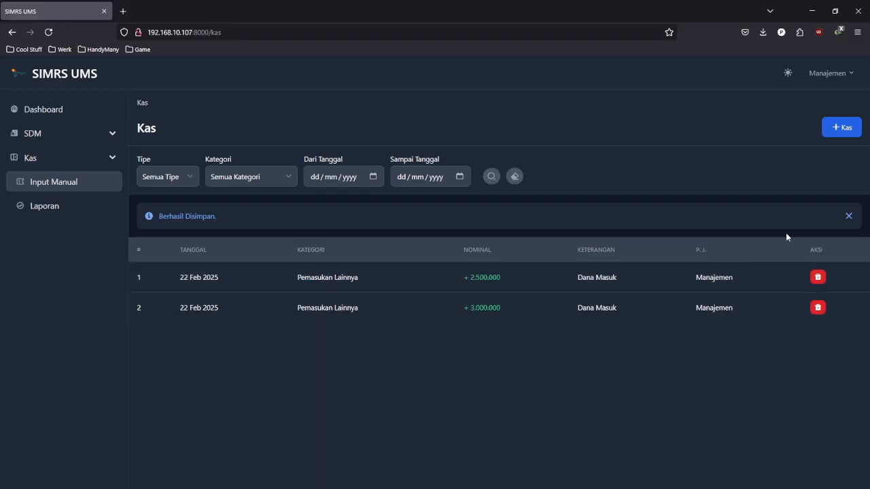
click(849, 216)
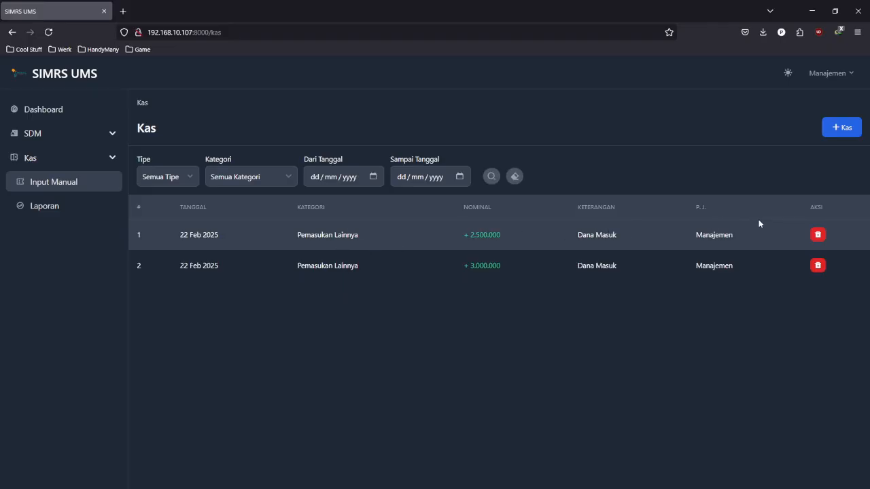
- Delete the 2.500.000 row, confirm with Ya, and dismiss the 'Berhasil Dihapus' notice
click(818, 234)
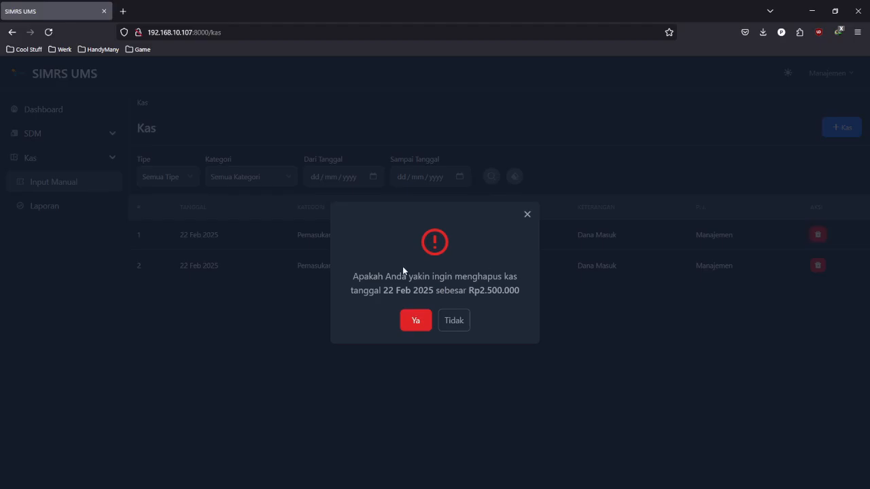
click(423, 316)
click(417, 323)
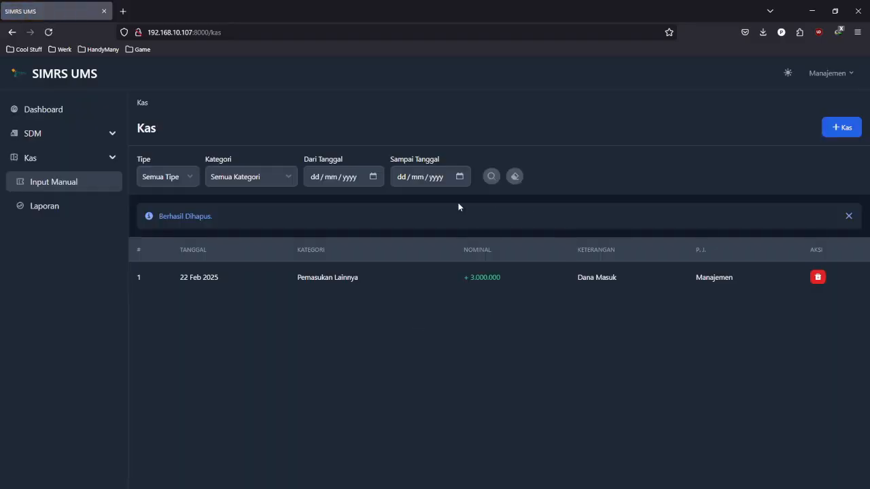
click(849, 216)
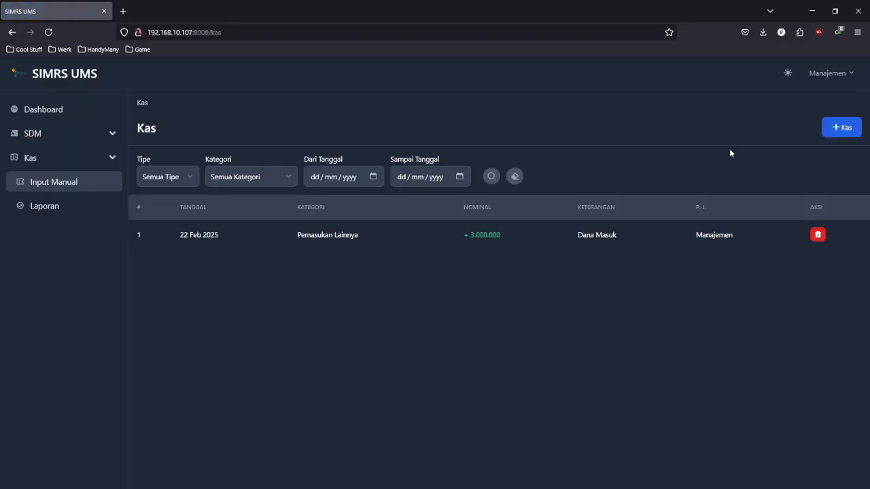
- Add and save a Keluar entry: Pengeluaran Lainnya, 1000000, described 'Dana Keluar'
click(845, 129)
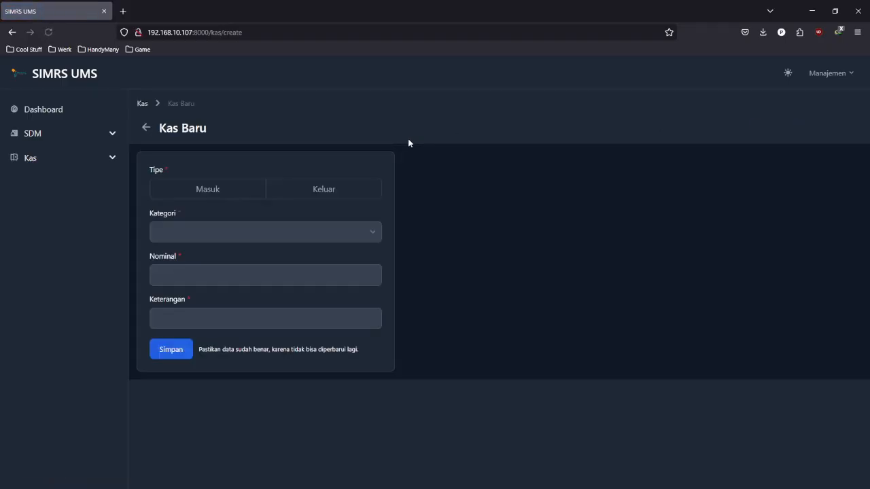
click(365, 197)
click(338, 230)
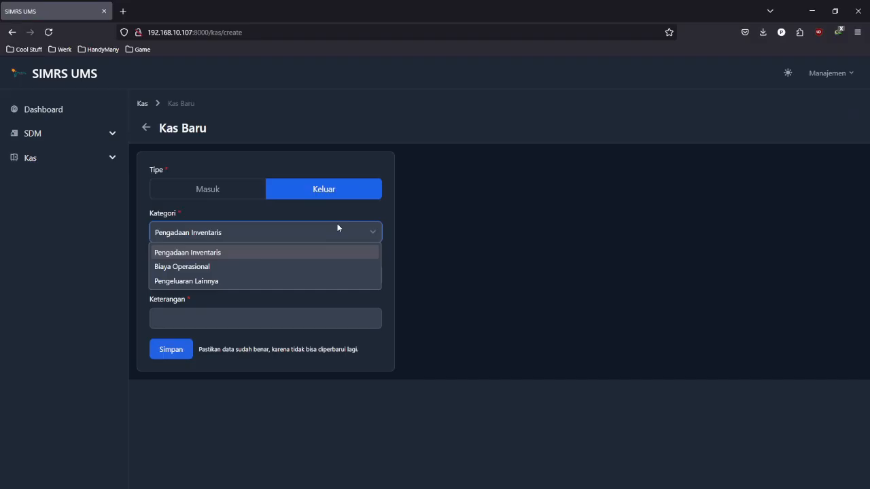
click(296, 282)
click(296, 277)
text(1000000)
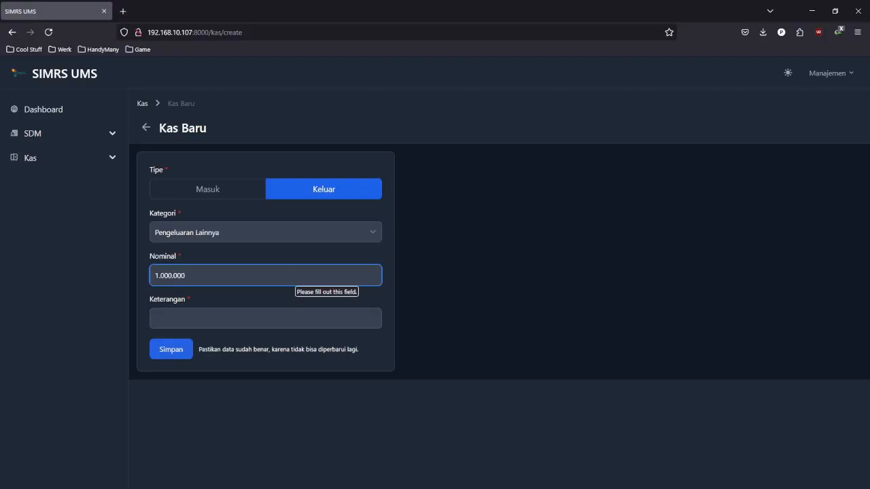
click(307, 312)
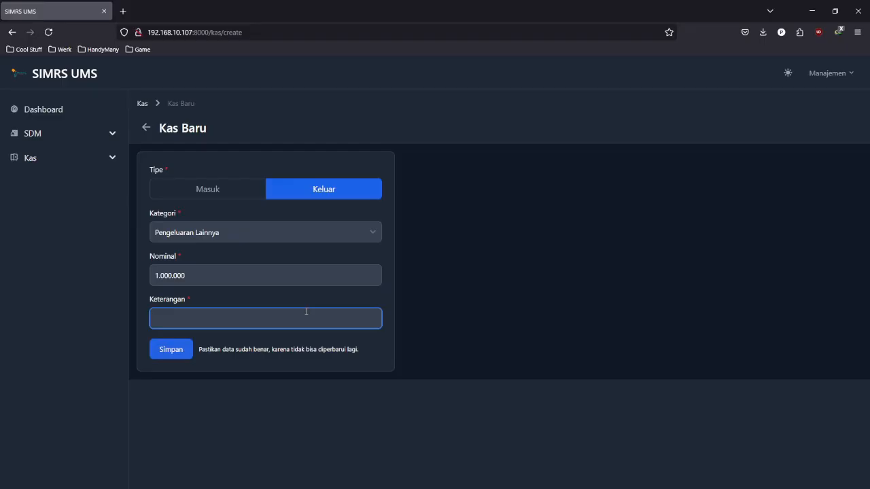
text(Dana Keluar)
click(300, 362)
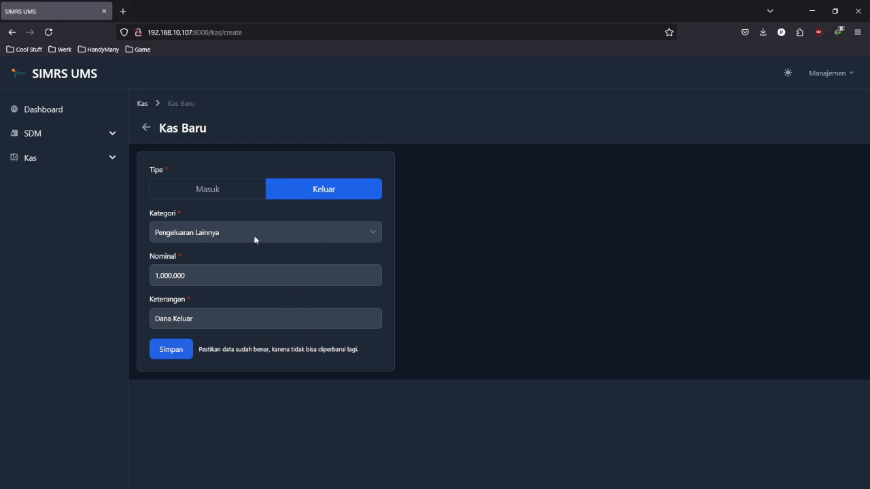
click(182, 353)
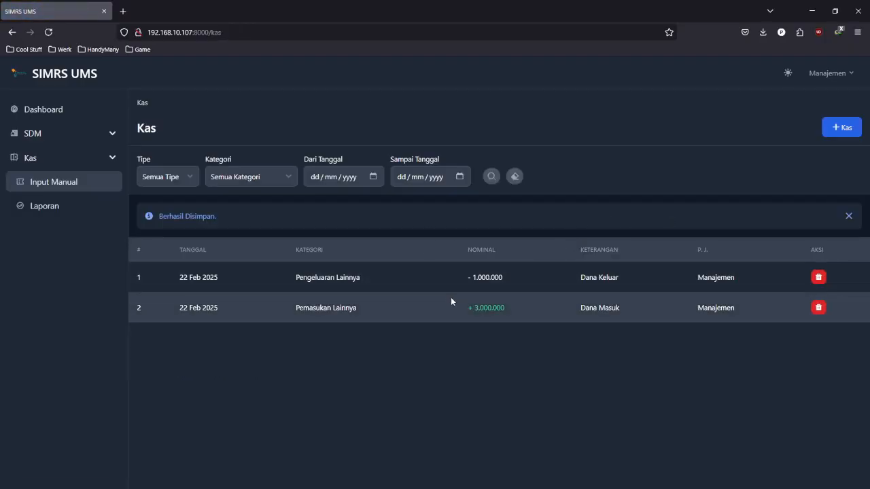
- Dismiss the save notice above the new -1.000.000 row and open the type filter
drag(297, 277, 378, 275)
click(381, 274)
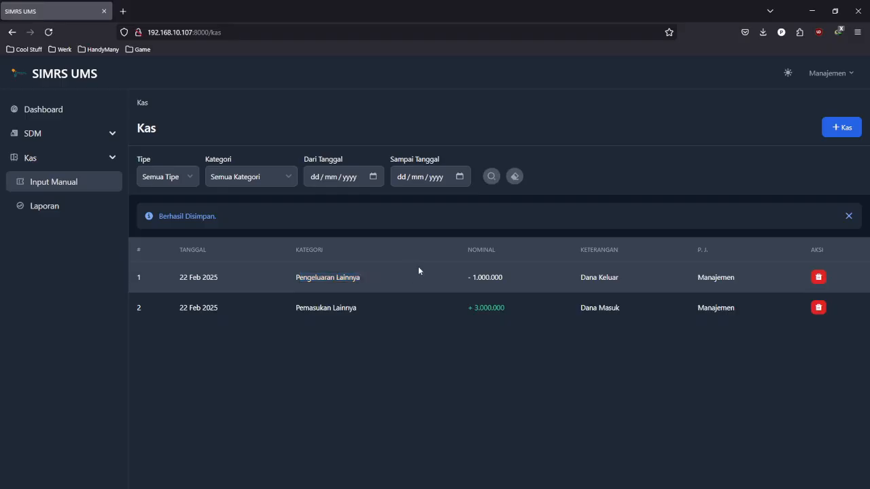
click(848, 216)
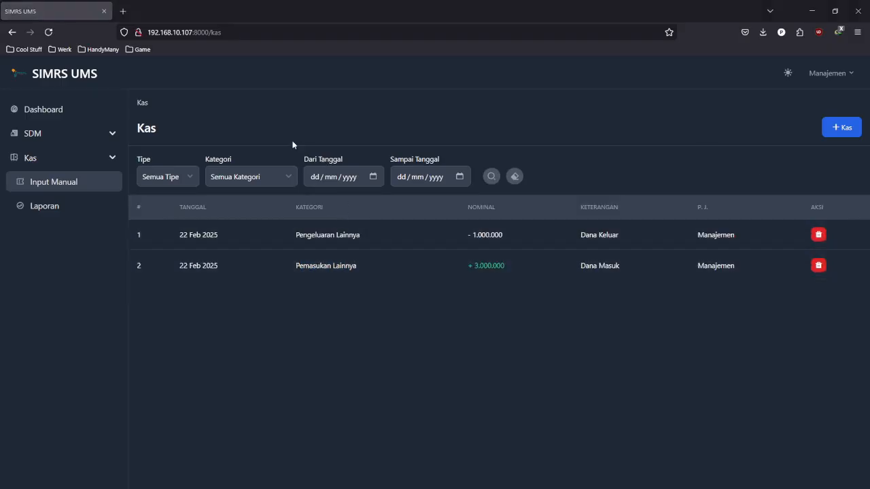
click(193, 177)
- Filter the Kas list to Masuk, Pemasukan Lainnya, 22/02/2025–24/02/2025, leaving the 3.000.000 row
click(180, 211)
click(272, 134)
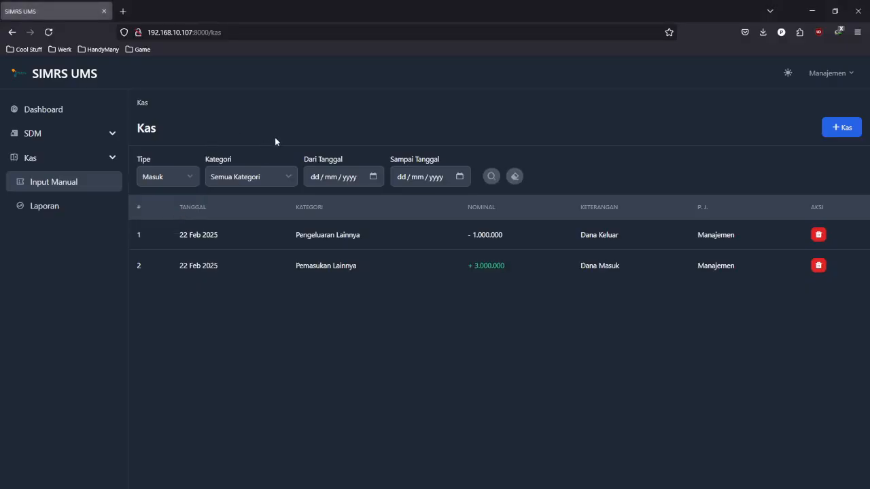
click(261, 178)
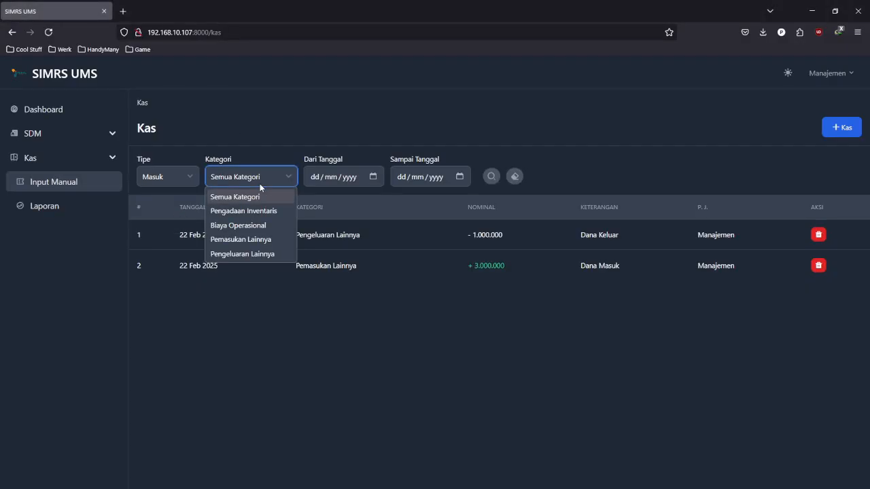
click(261, 240)
click(371, 182)
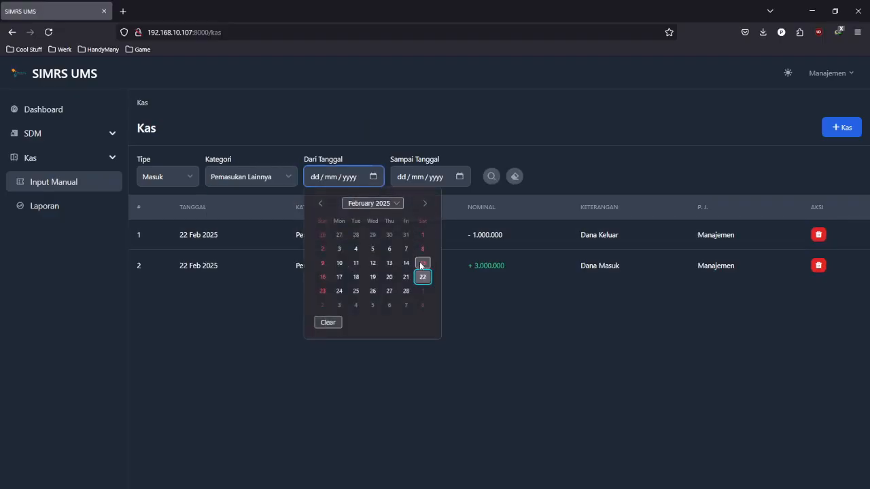
click(421, 275)
click(460, 180)
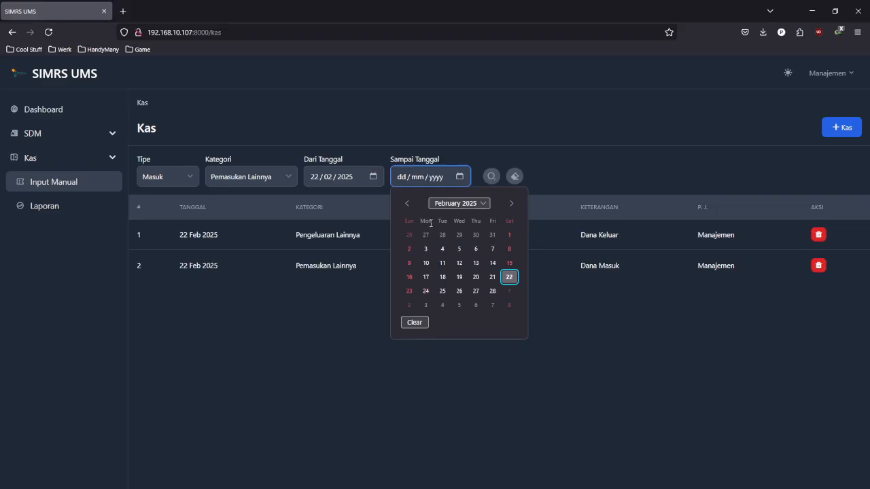
click(424, 291)
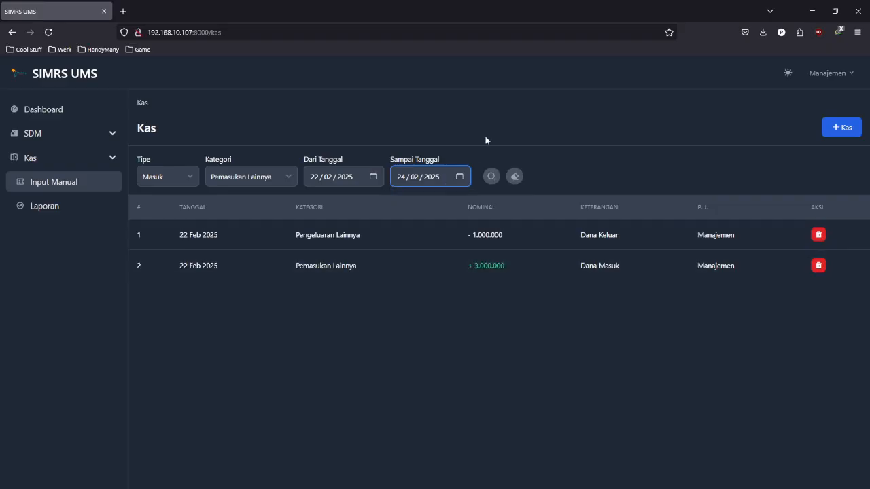
click(491, 177)
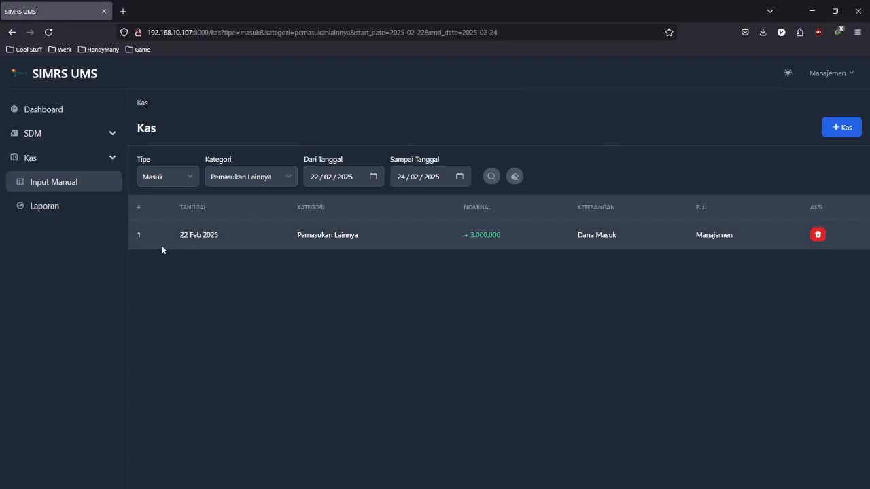
double_click(187, 235)
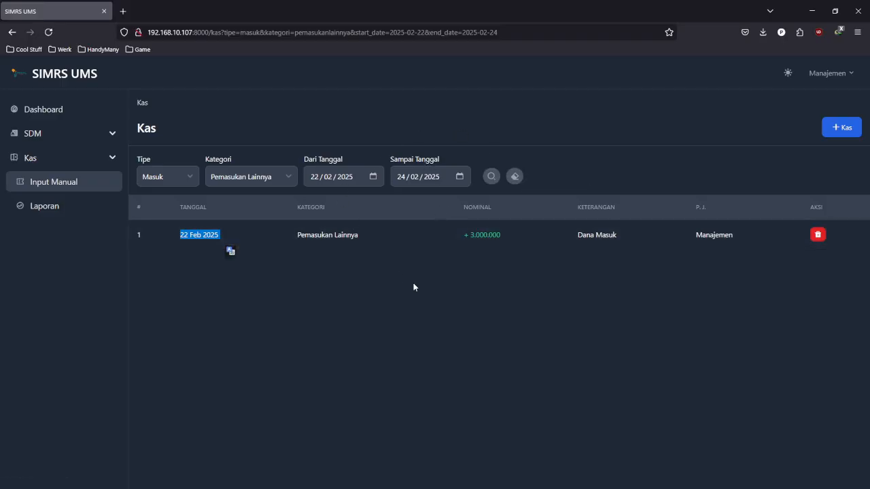
click(480, 286)
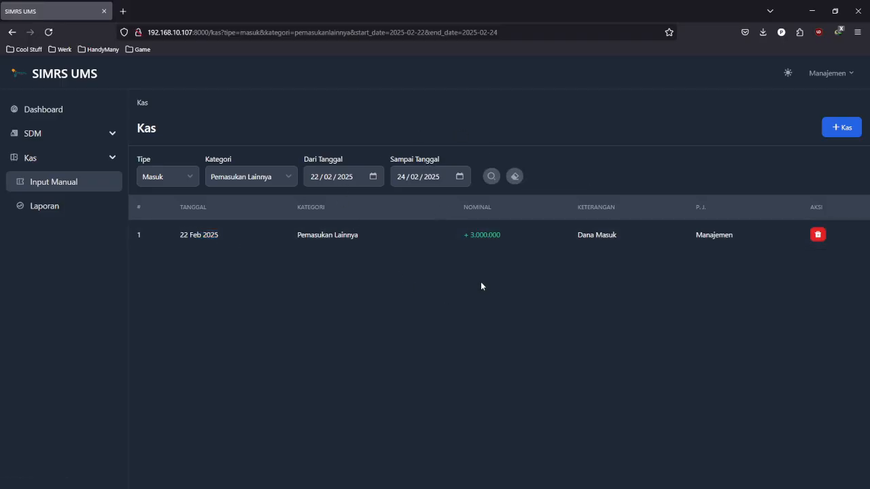
- Reset the Kas list filters and go to the Kas Laporan page
click(516, 178)
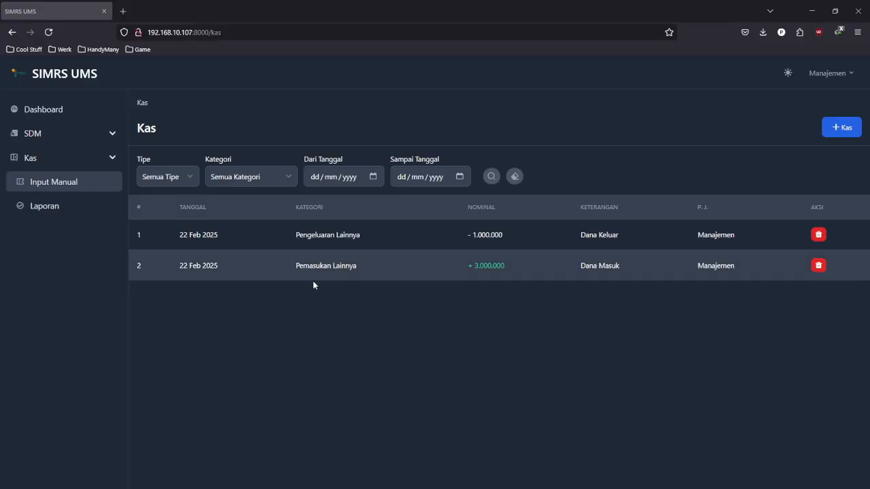
click(48, 210)
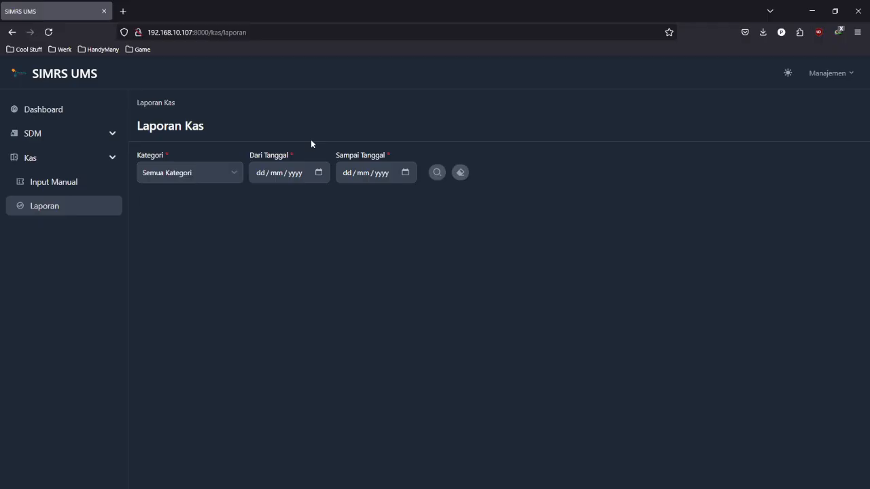
- Run the Laporan Kas with Semua Kategori, dated 01/02/2025 to 01/03/2025
click(235, 179)
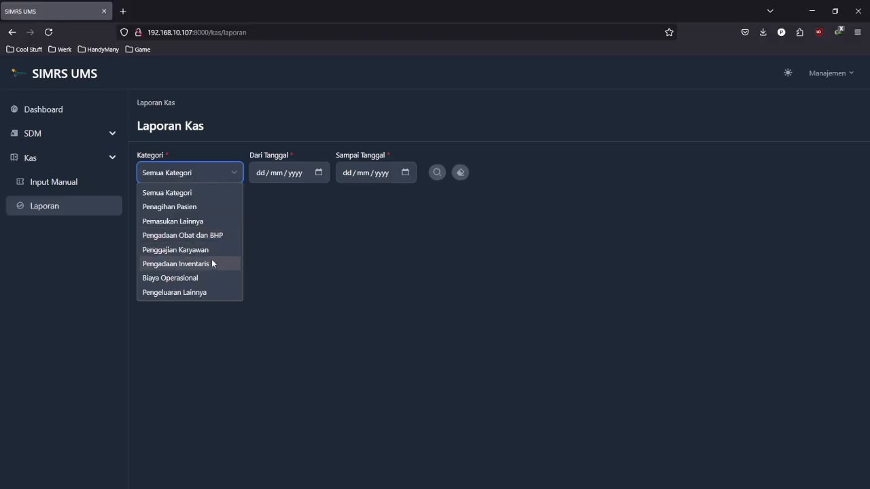
click(208, 194)
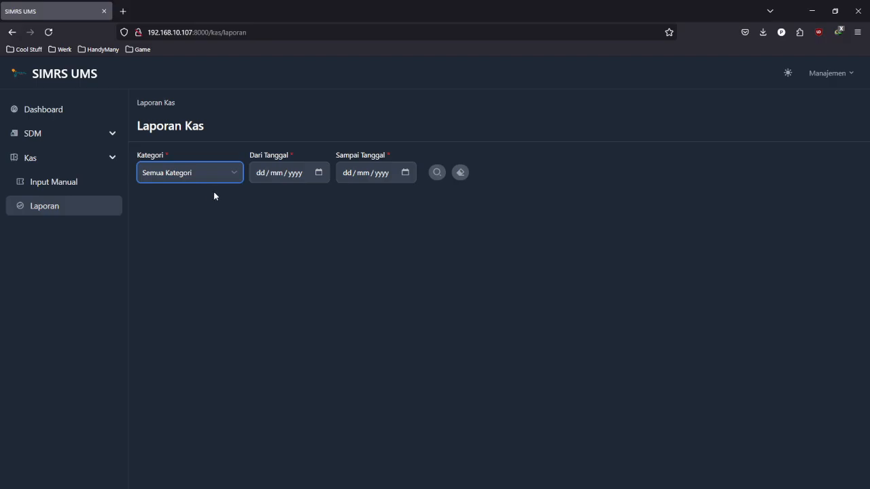
click(321, 173)
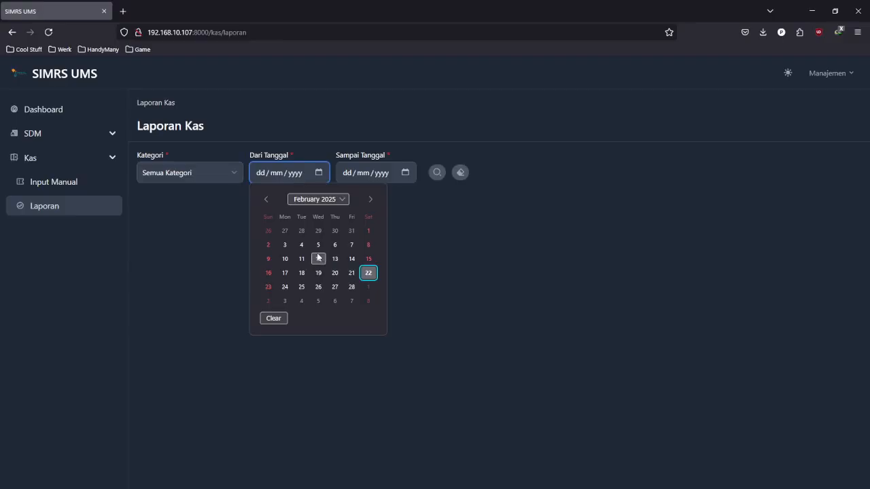
click(369, 231)
click(405, 172)
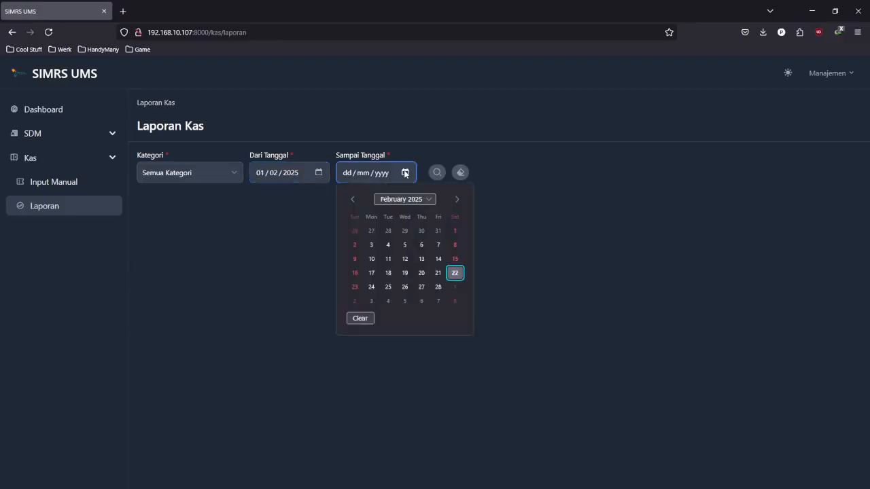
click(455, 287)
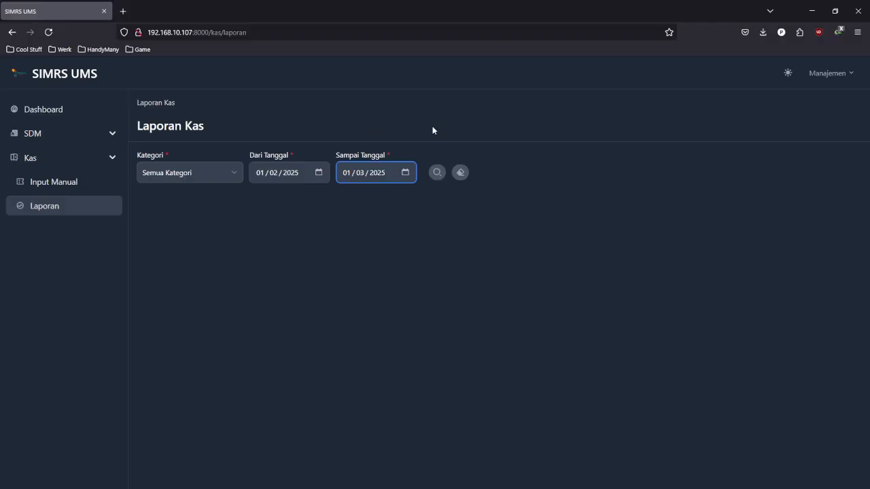
click(436, 174)
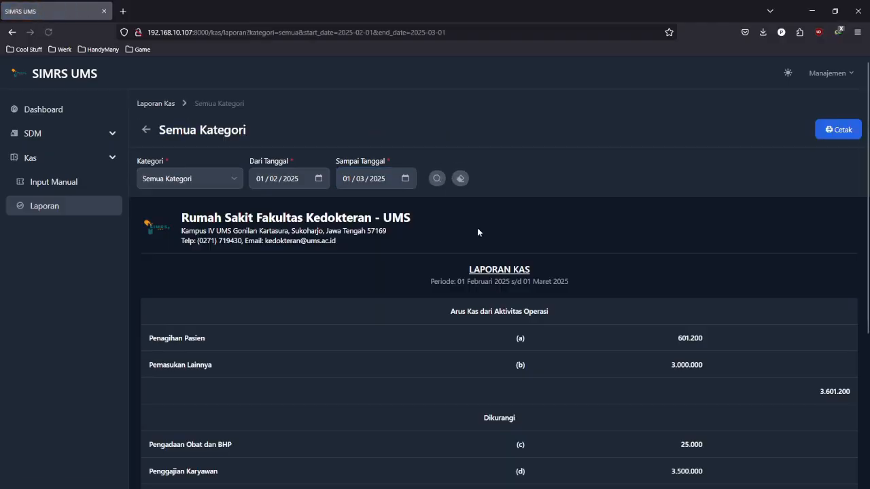
scroll(479, 233, down, 2)
scroll(479, 234, up, 2)
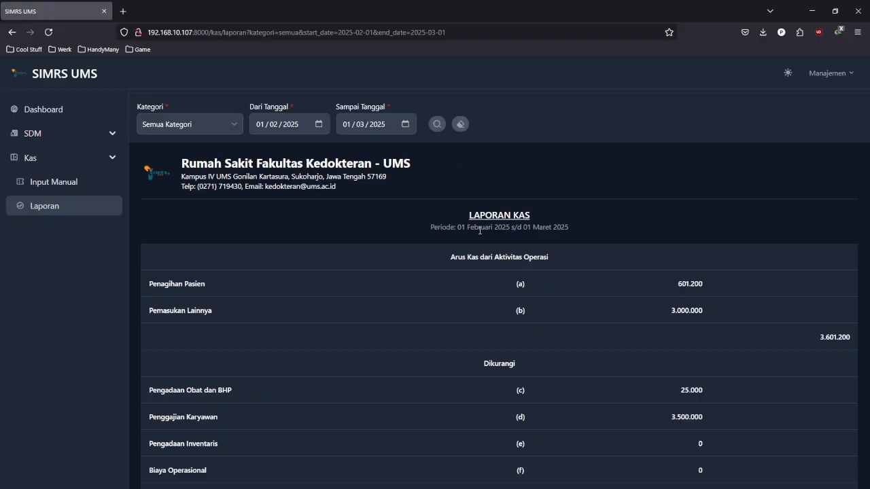
scroll(479, 230, down, 3)
scroll(466, 229, up, 5)
scroll(384, 262, down, 3)
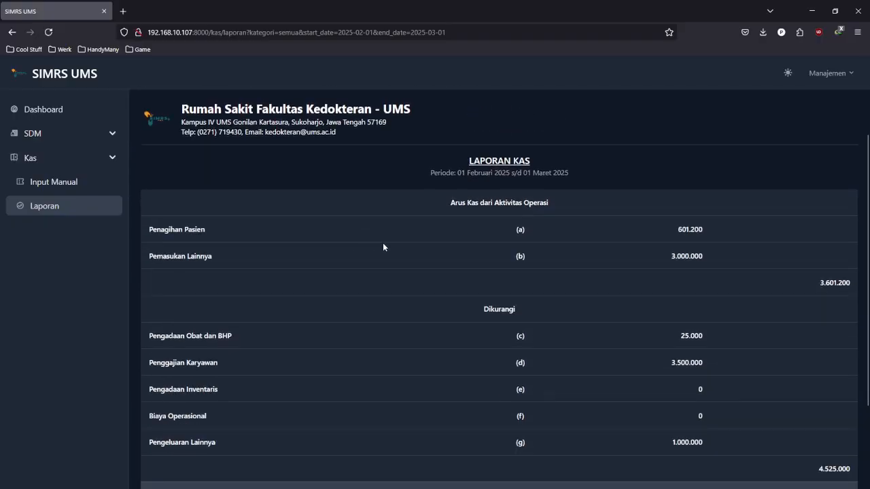
scroll(275, 243, down, 1)
scroll(224, 243, up, 1)
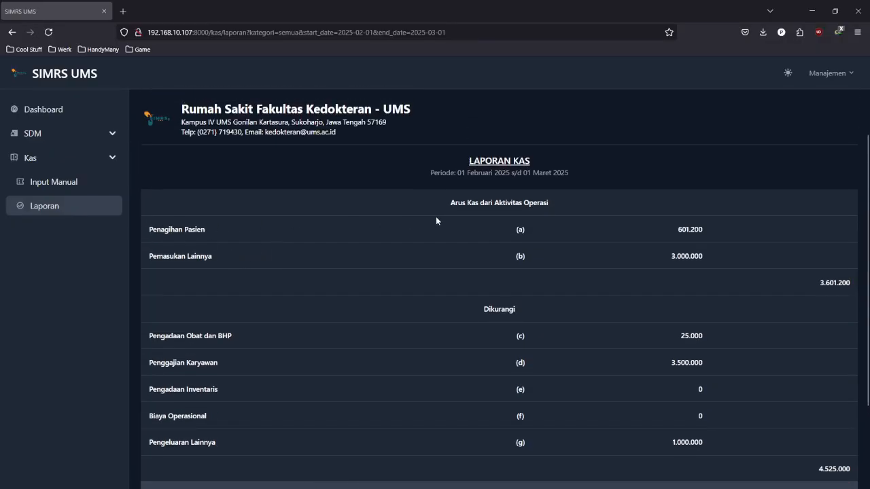
drag(680, 231, 698, 233)
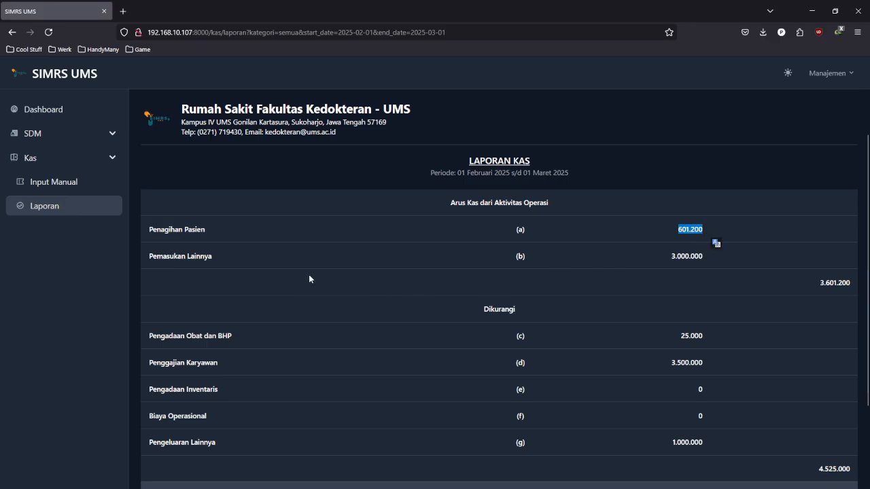
scroll(296, 281, up, 1)
click(215, 327)
drag(663, 308, 702, 310)
scroll(728, 293, down, 1)
scroll(728, 294, up, 1)
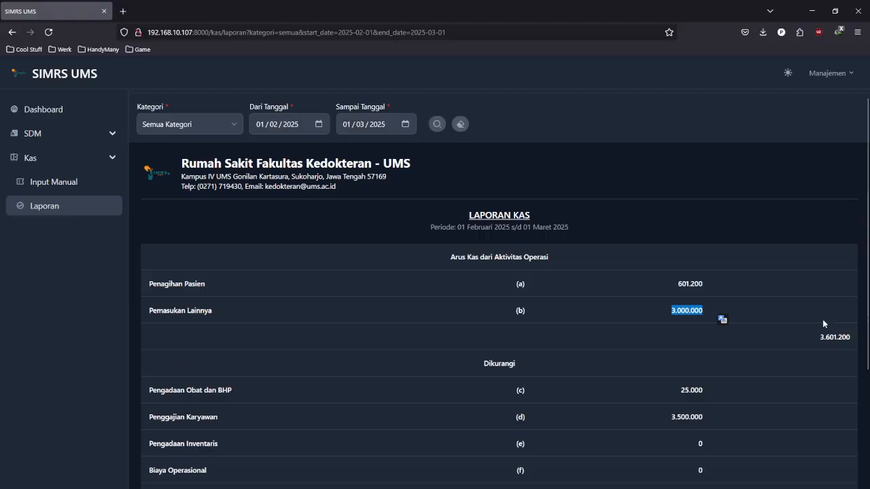
drag(824, 337, 846, 337)
scroll(734, 278, down, 2)
scroll(735, 277, up, 1)
scroll(734, 277, down, 2)
click(649, 222)
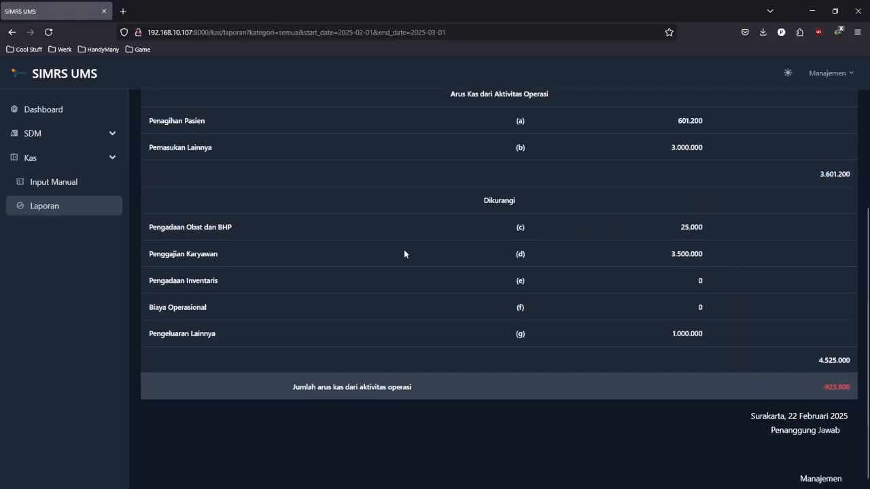
drag(680, 227, 710, 231)
drag(670, 254, 707, 260)
scroll(699, 305, up, 1)
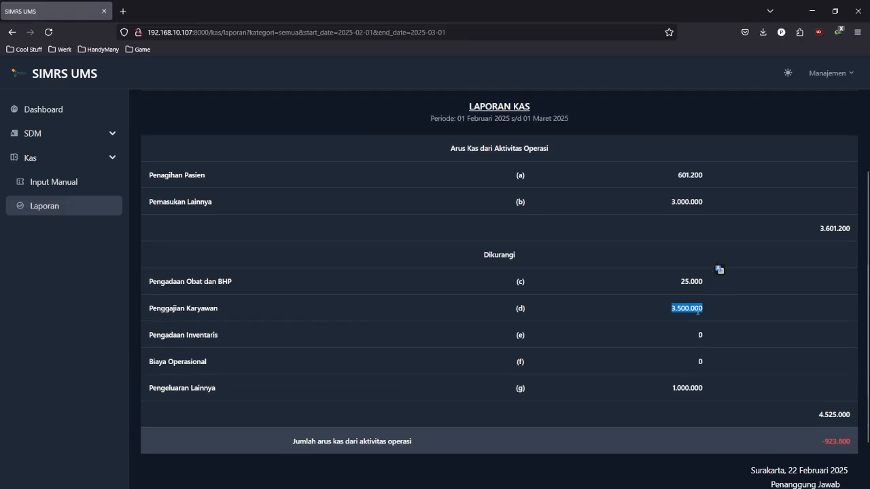
scroll(707, 373, up, 1)
scroll(735, 380, down, 1)
drag(818, 415, 856, 418)
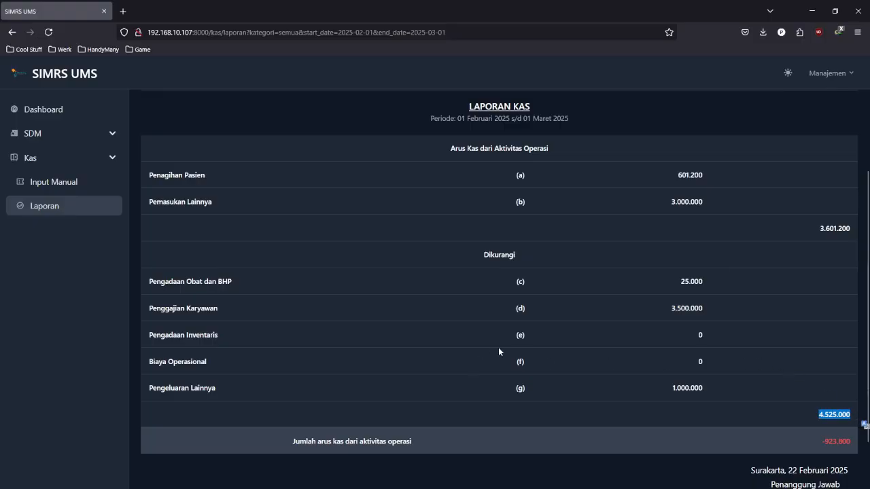
scroll(500, 352, up, 1)
scroll(499, 352, down, 1)
click(820, 443)
drag(821, 442, 837, 445)
scroll(726, 366, down, 2)
scroll(724, 362, up, 5)
scroll(719, 353, down, 1)
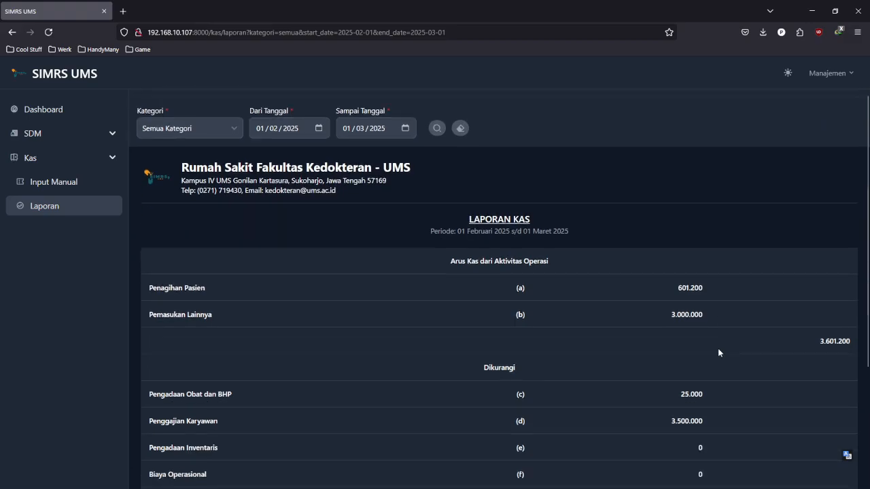
scroll(718, 352, down, 1)
scroll(719, 350, up, 2)
scroll(719, 350, down, 1)
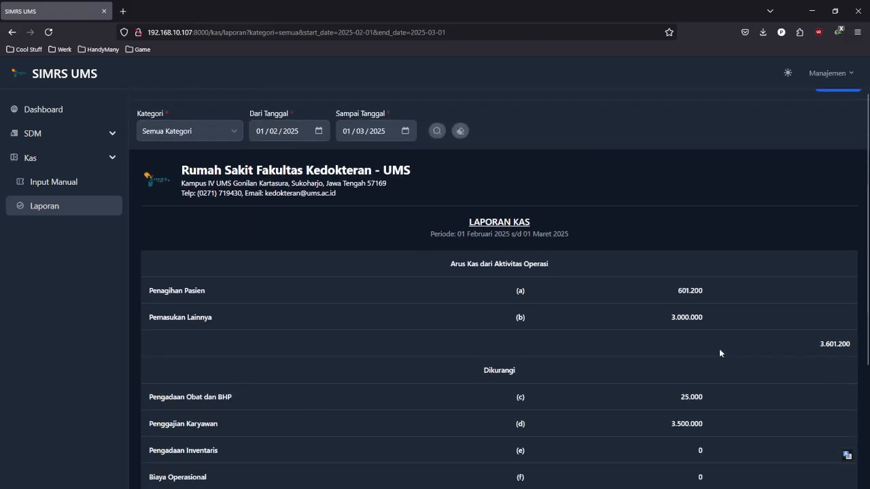
scroll(761, 295, up, 1)
click(837, 126)
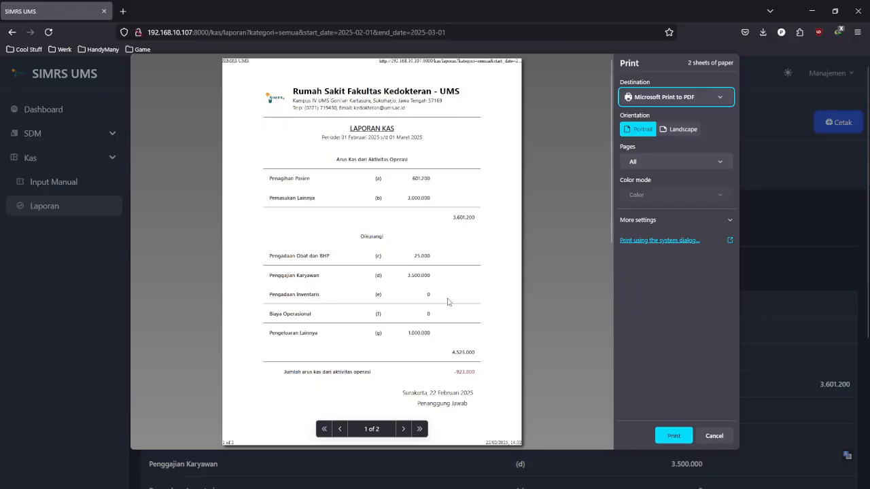
click(715, 436)
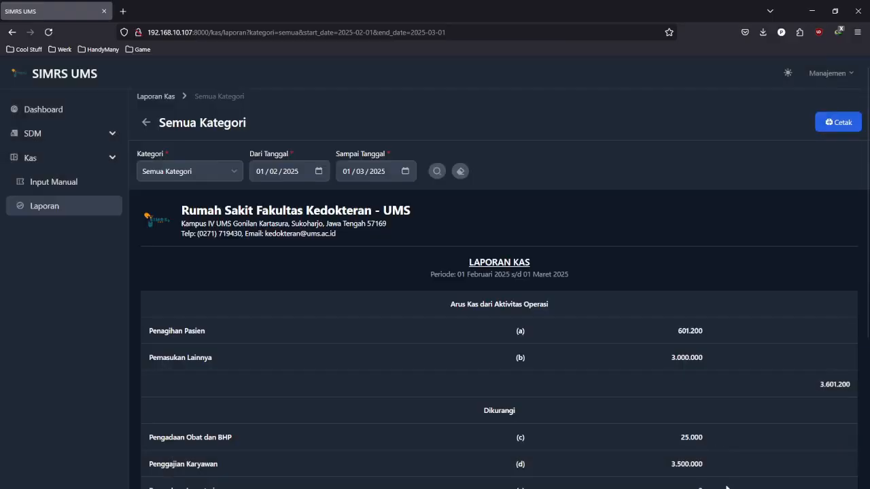